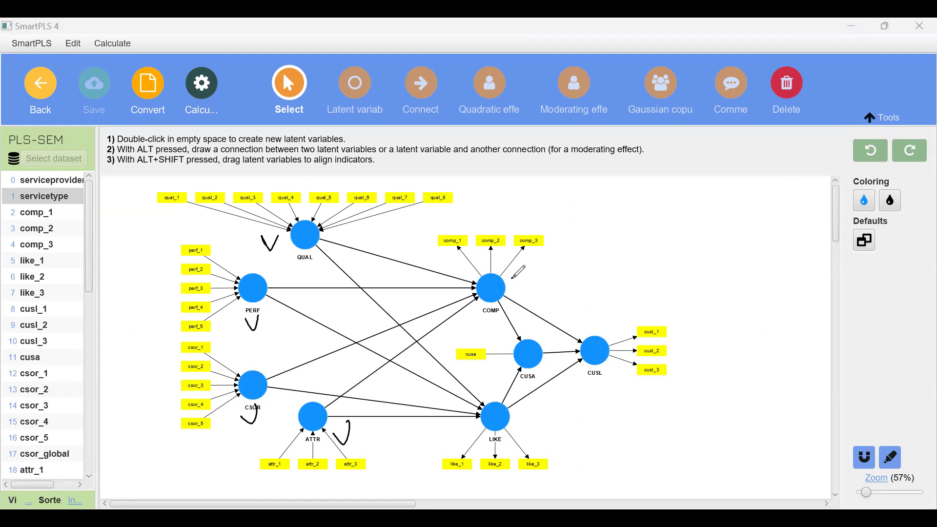
pyautogui.moveTo(514, 411)
pyautogui.mouseDown()
pyautogui.moveTo(521, 429)
pyautogui.moveTo(532, 411)
pyautogui.mouseUp()
pyautogui.press('e')
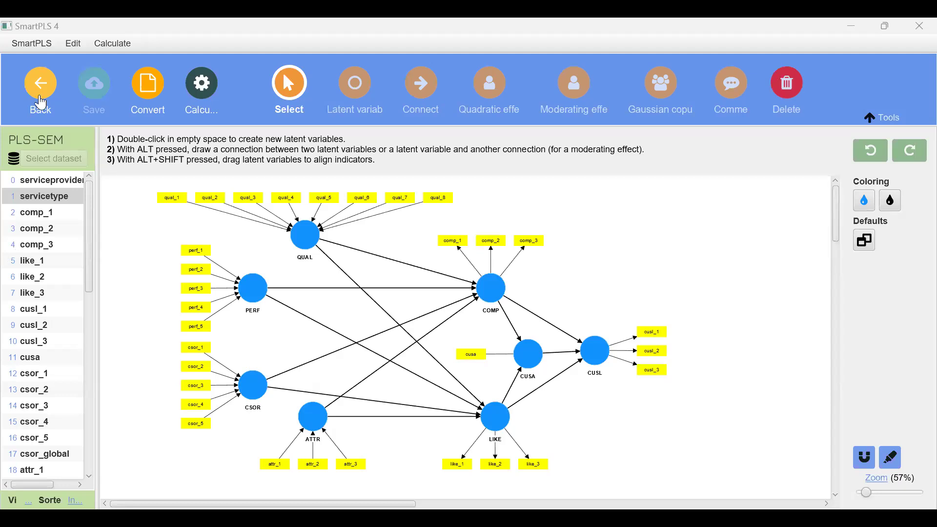
# Step: Leave the PLS-SEM model and open the Reflective-Formative HOC model from the same project
pyautogui.click(40, 93)
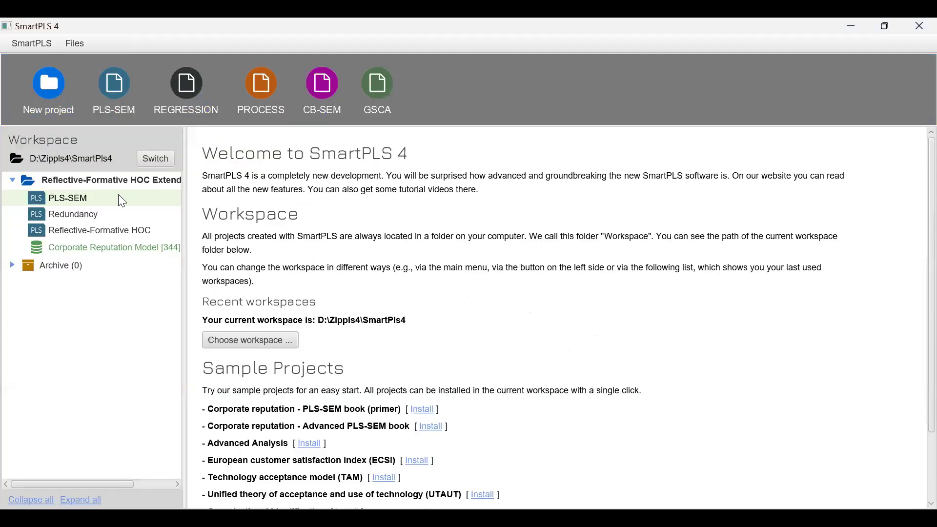
pyautogui.click(100, 234)
pyautogui.doubleClick(102, 240)
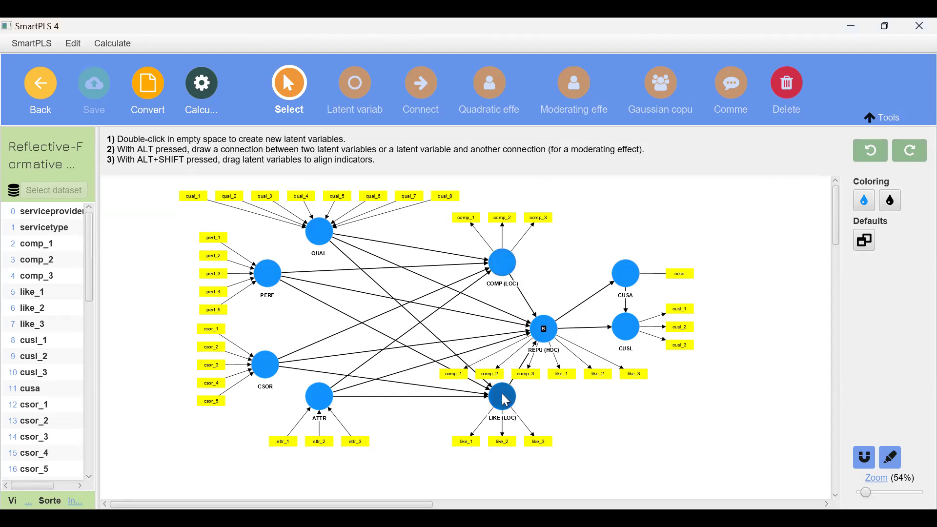
# Step: Inspect the weighting mode options in the settings of the REPU (HOC) construct, then close the settings without changes
pyautogui.click(549, 331)
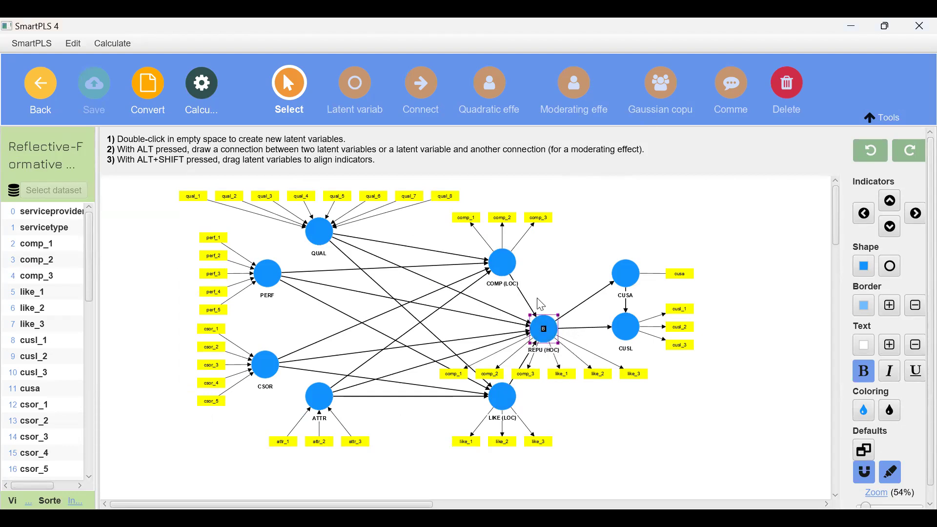
pyautogui.click(540, 284)
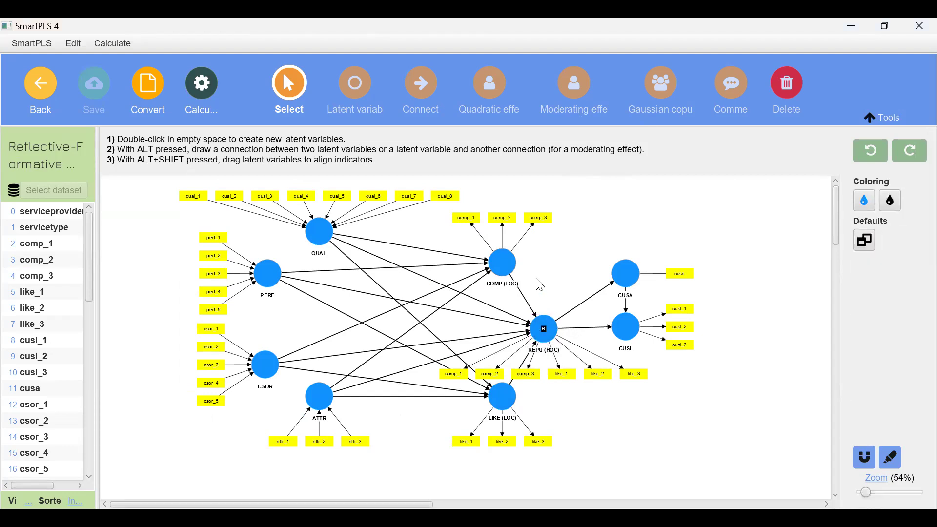
pyautogui.click(549, 338)
pyautogui.rightClick(548, 339)
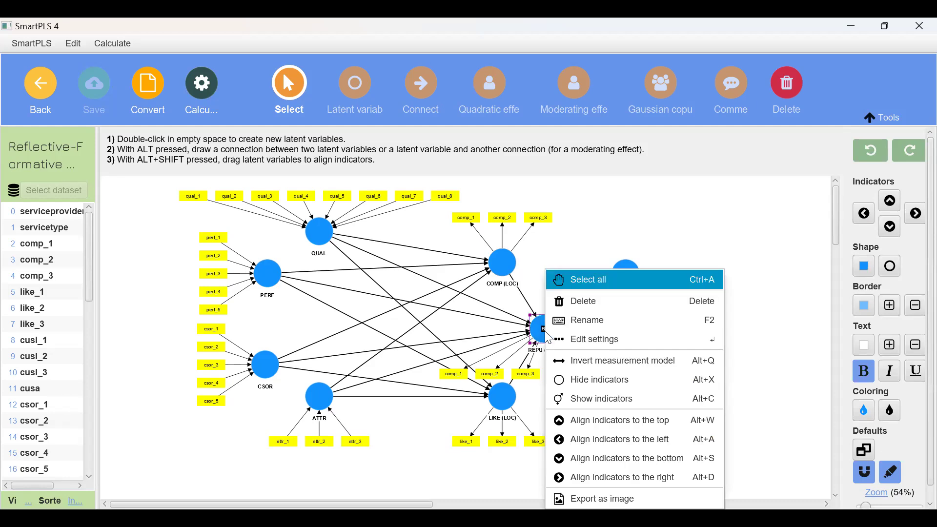
pyautogui.click(623, 350)
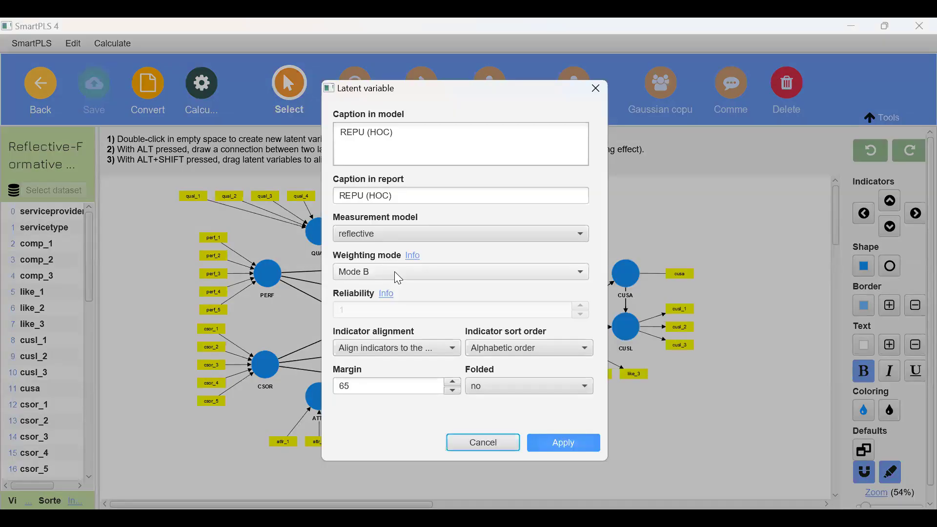
pyautogui.click(398, 277)
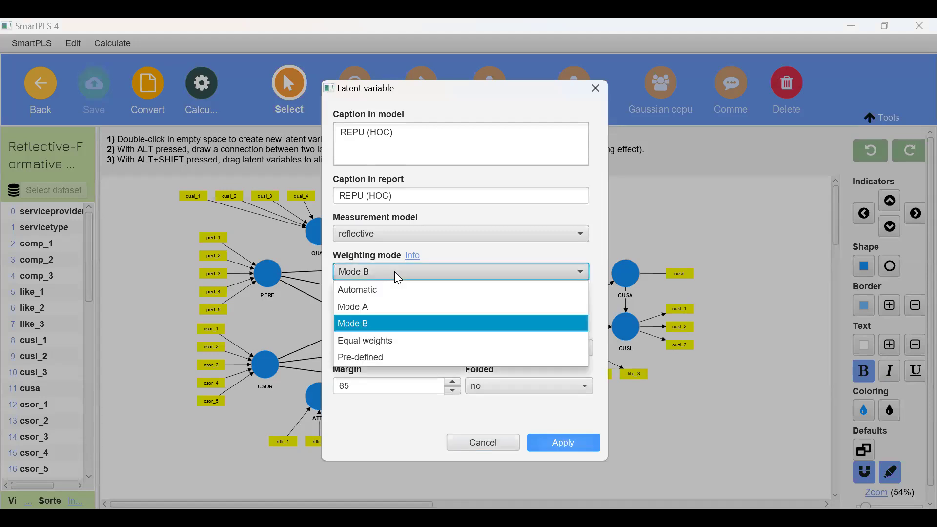
pyautogui.click(396, 273)
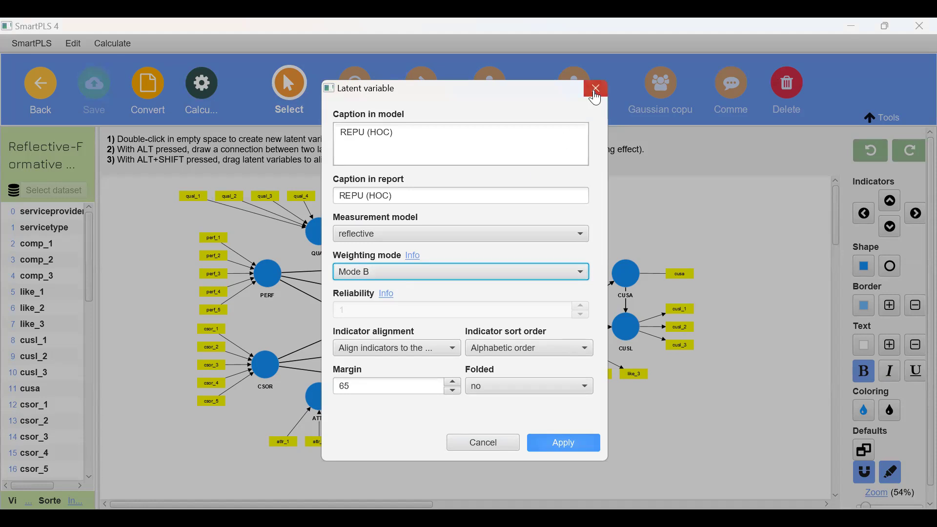
pyautogui.click(597, 89)
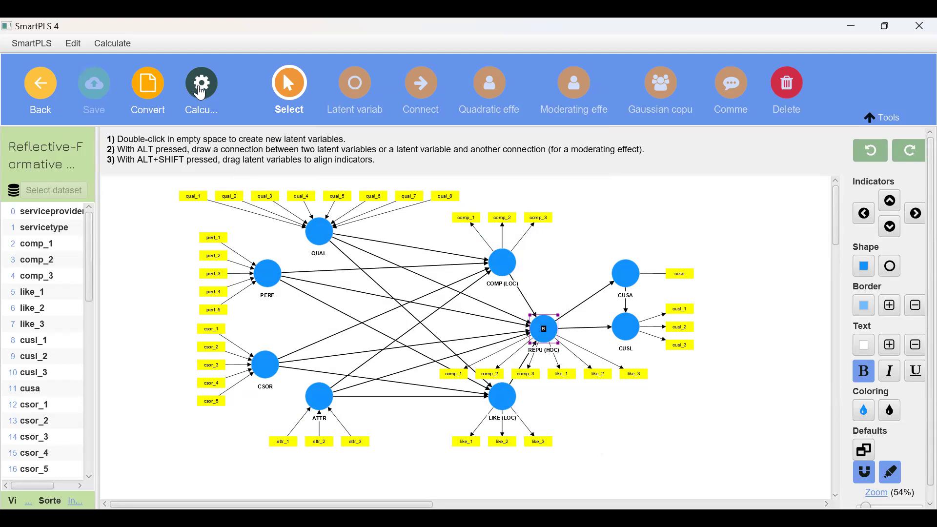
# Step: Run the standard PLS-SEM algorithm on the Reflective-Formative HOC model and bring up its results
pyautogui.click(202, 93)
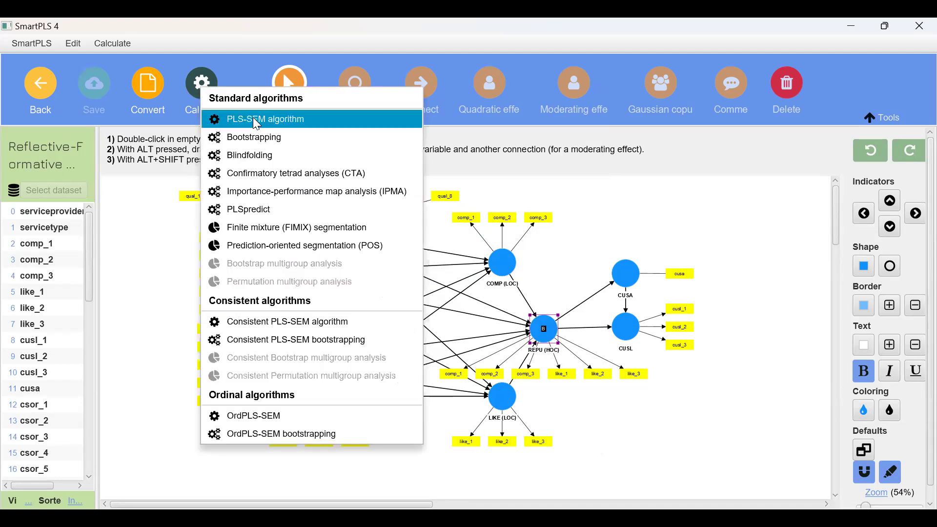
pyautogui.click(258, 120)
pyautogui.click(581, 503)
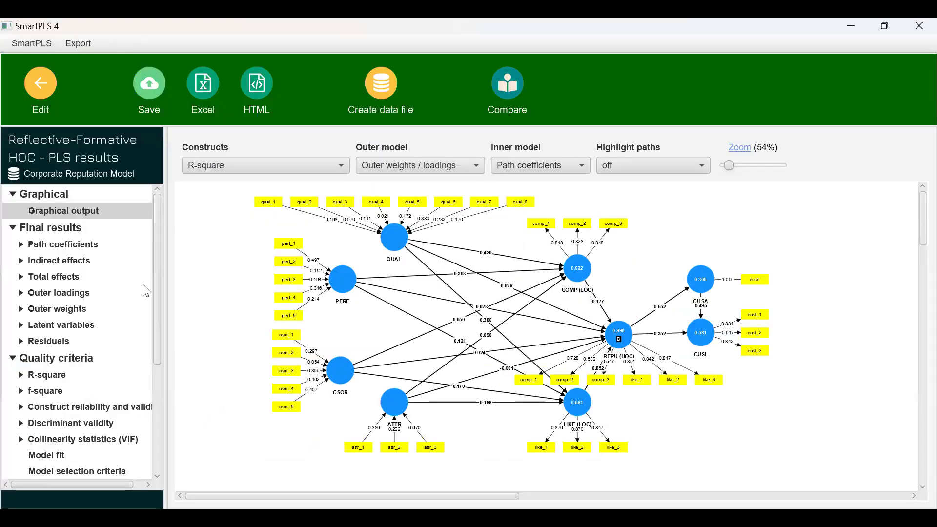
# Step: Show the outer loadings as a list and highlight the loadings of comp_1, comp_2 and comp_3 on COMP (LOC)
pyautogui.click(67, 293)
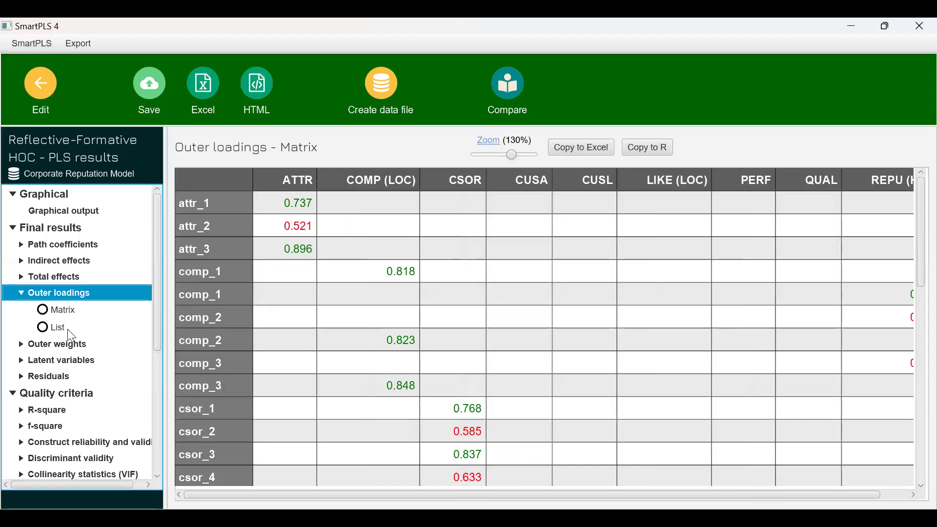
pyautogui.click(40, 333)
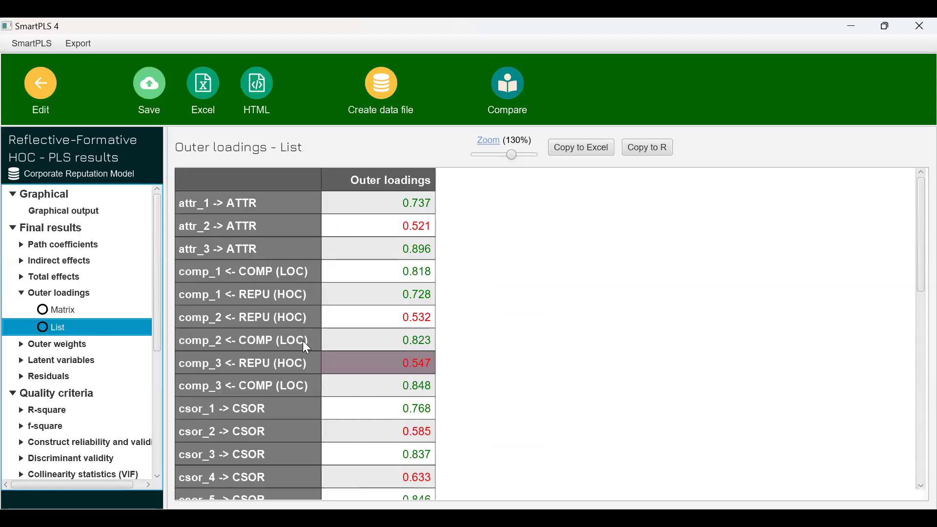
pyautogui.click(334, 269)
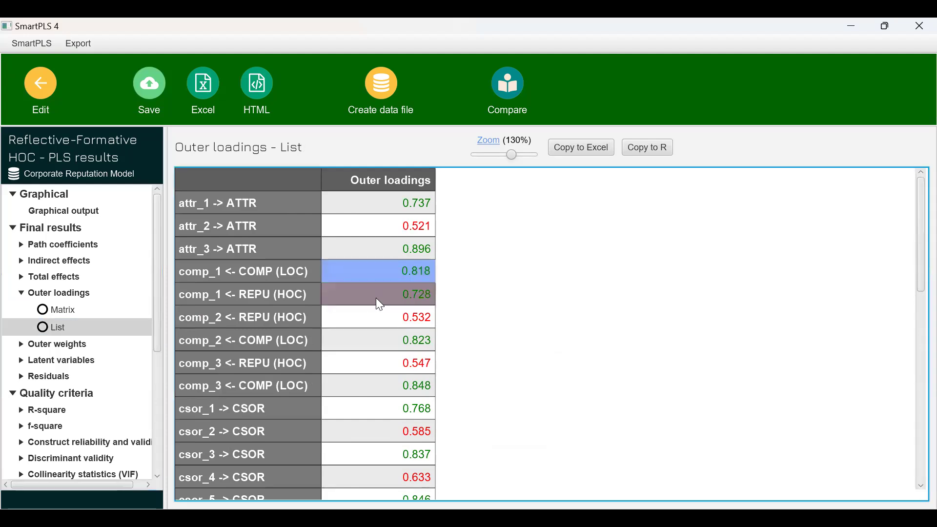
pyautogui.keyDown('ctrl'); pyautogui.click(375, 340); pyautogui.keyUp('ctrl')
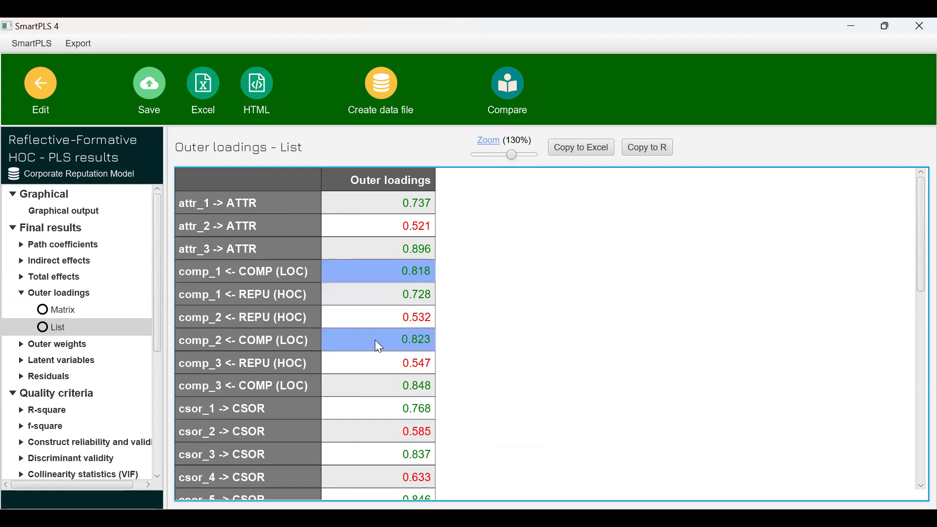
pyautogui.keyDown('ctrl'); pyautogui.click(382, 387); pyautogui.keyUp('ctrl')
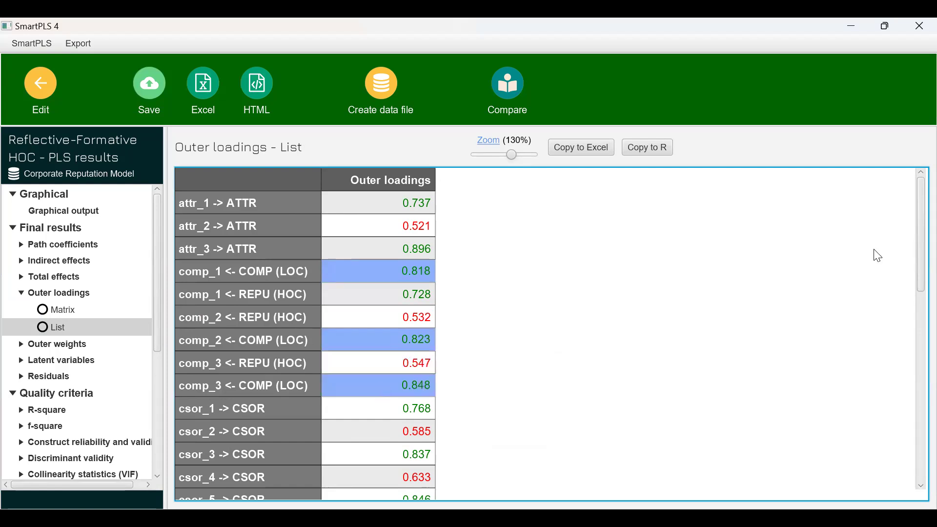
# Step: Highlight the outer loadings of like_1, like_2 and like_3 on LIKE (LOC) in the list
pyautogui.moveTo(914, 239); pyautogui.dragTo(914, 323)
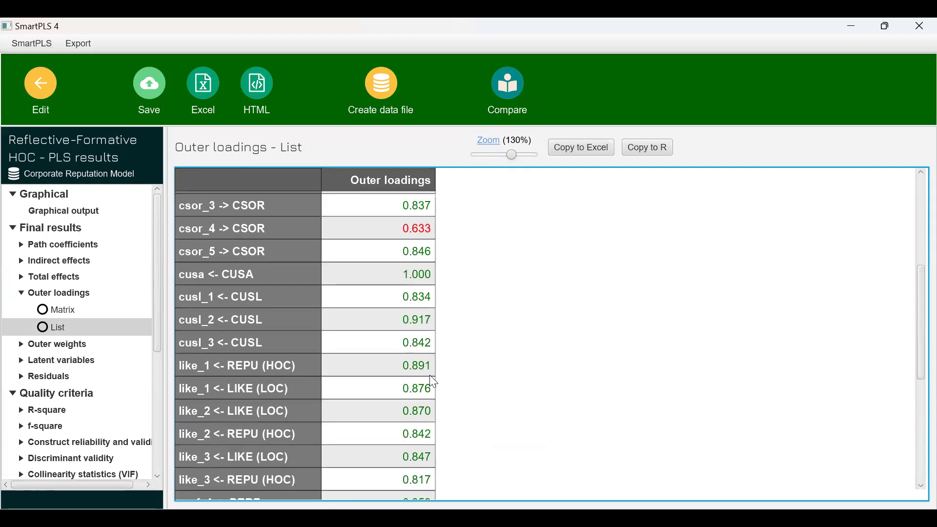
pyautogui.click(412, 389)
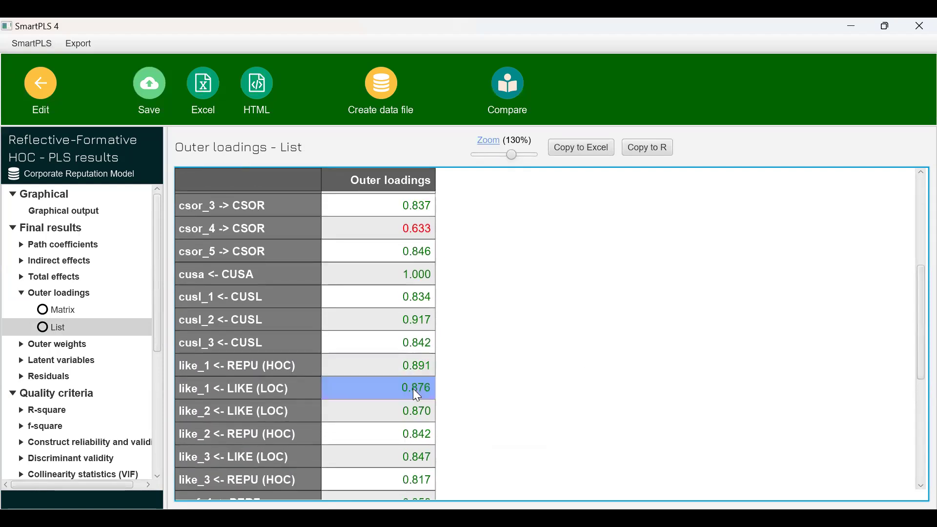
pyautogui.keyDown('shift'); pyautogui.click(396, 409); pyautogui.keyUp('shift')
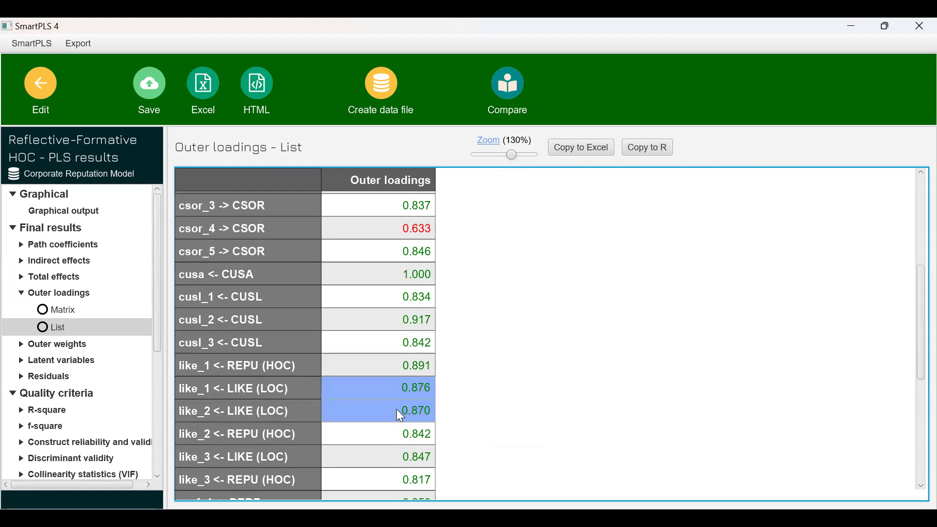
pyautogui.keyDown('ctrl'); pyautogui.click(380, 456); pyautogui.keyUp('ctrl')
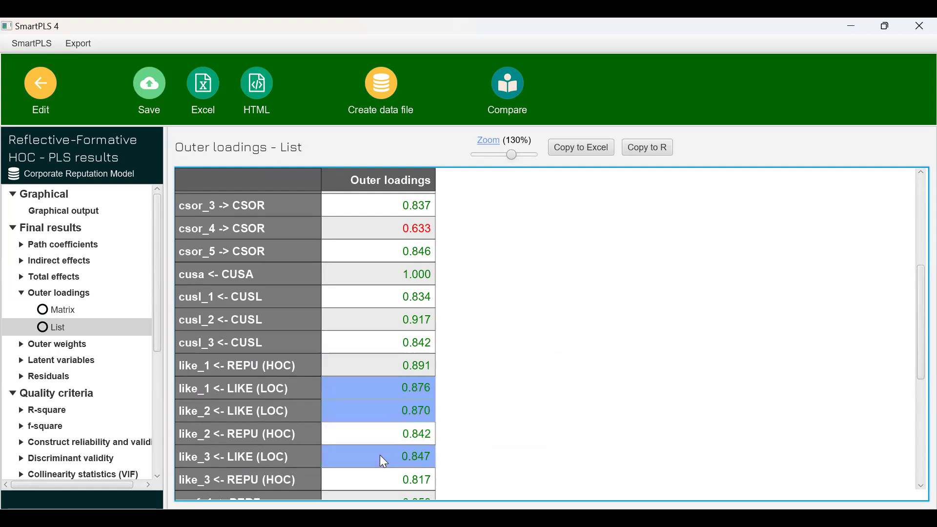
pyautogui.moveTo(914, 318)
pyautogui.mouseDown()
pyautogui.moveTo(914, 413)
pyautogui.moveTo(909, 242)
pyautogui.moveTo(917, 327)
pyautogui.mouseUp()
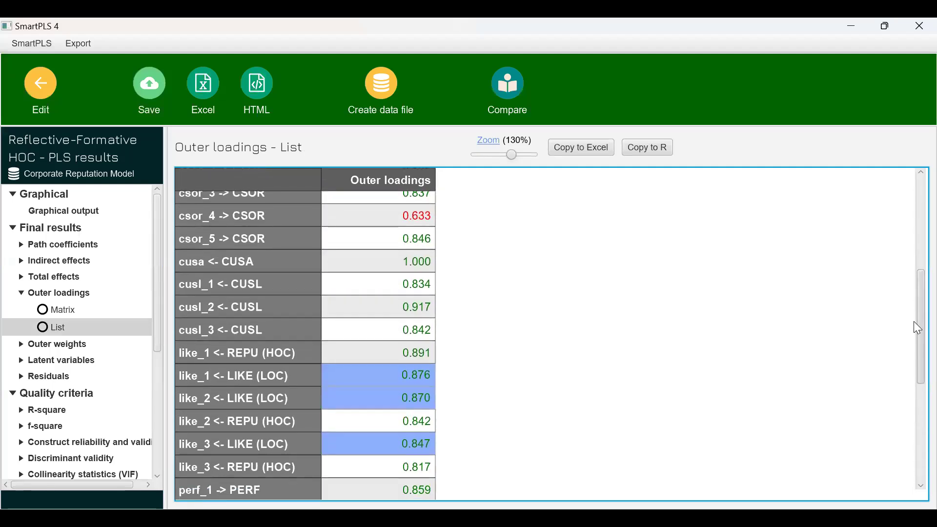
# Step: View the construct reliability and validity overview and highlight Cronbach's alpha for COMP (LOC) and LIKE (LOC)
pyautogui.moveTo(155, 321); pyautogui.dragTo(154, 426)
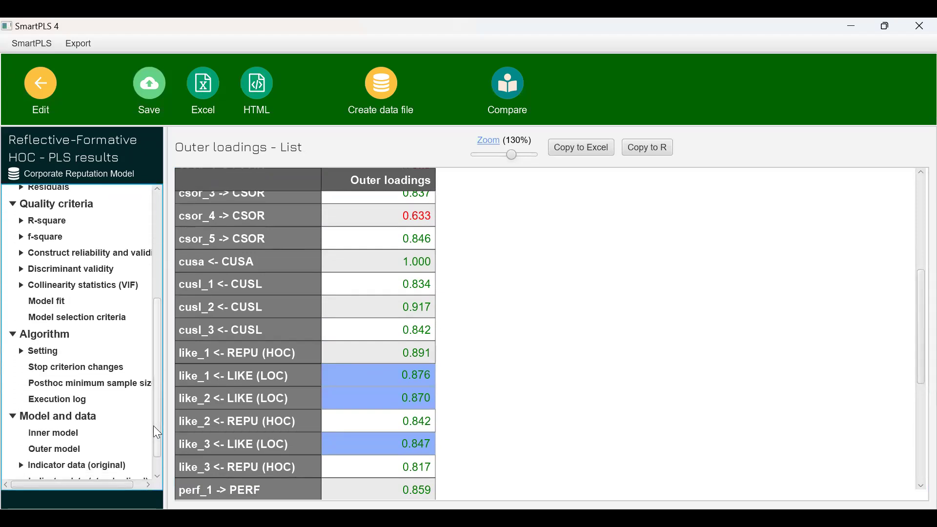
pyautogui.click(77, 253)
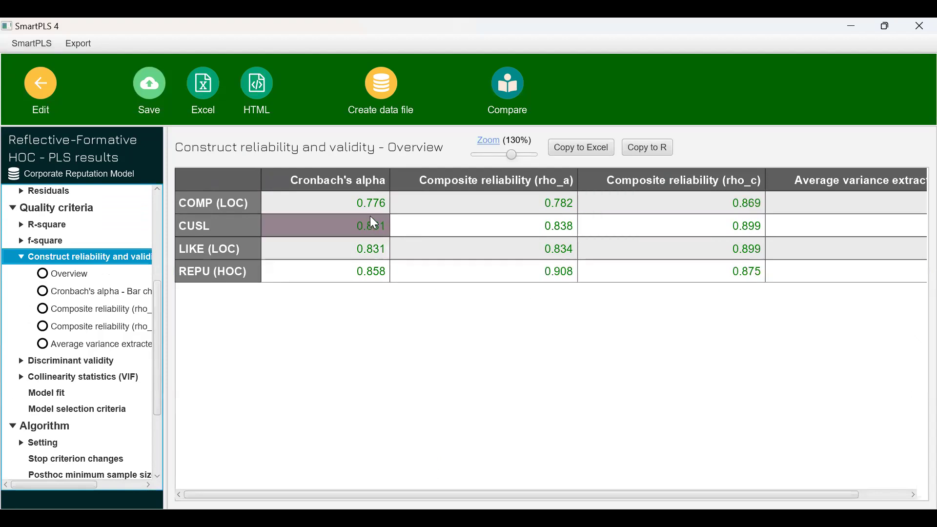
pyautogui.click(359, 204)
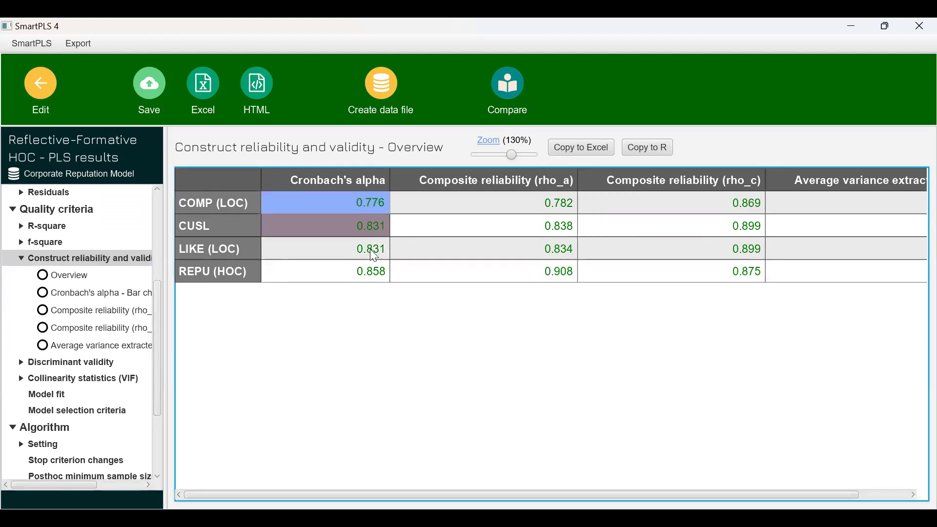
pyautogui.keyDown('ctrl'); pyautogui.click(355, 276); pyautogui.keyUp('ctrl')
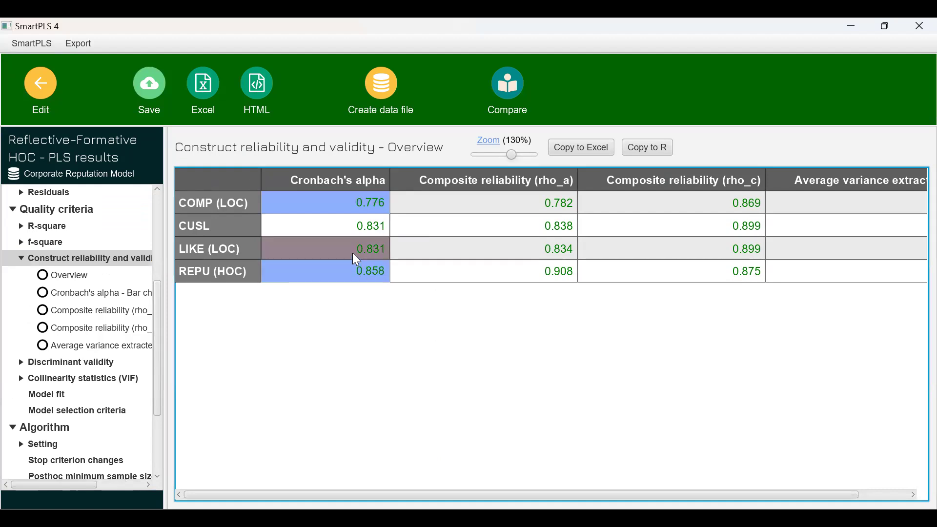
pyautogui.click(347, 328)
pyautogui.click(346, 202)
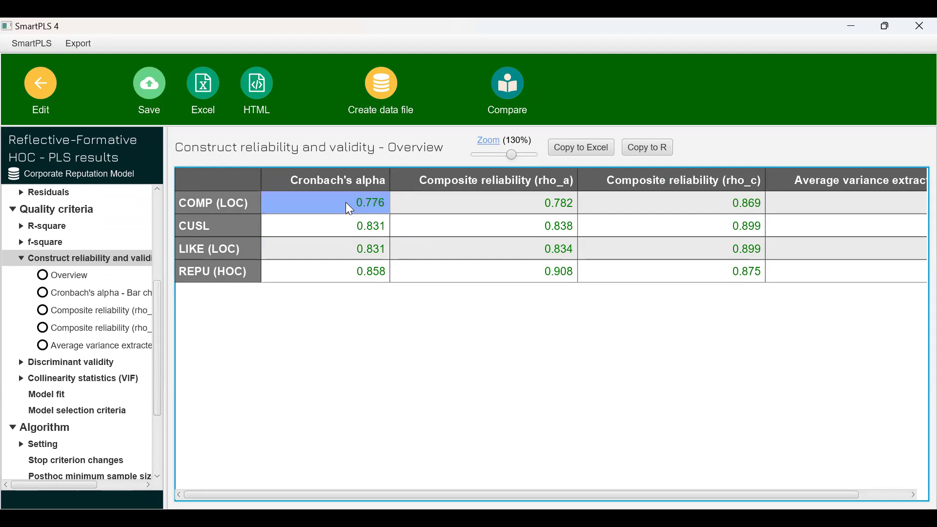
pyautogui.keyDown('ctrl'); pyautogui.click(352, 249); pyautogui.keyUp('ctrl')
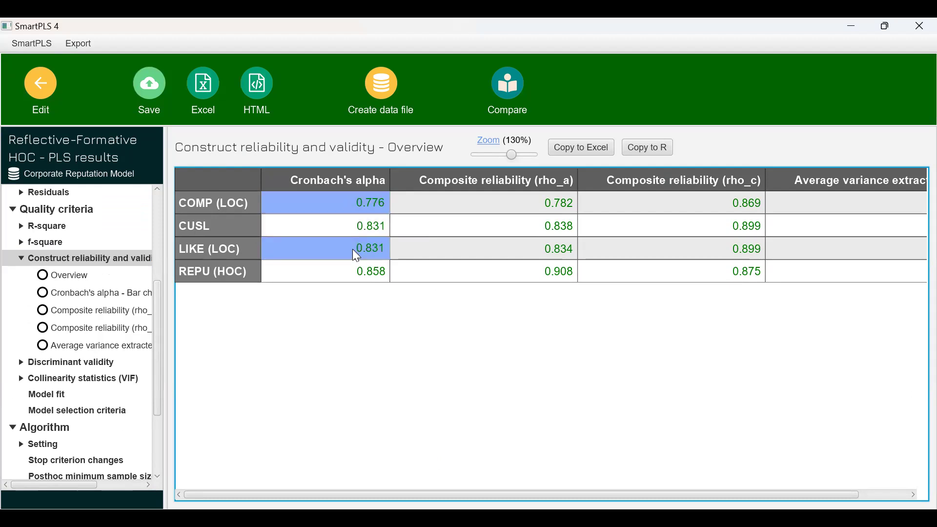
# Step: Add the composite reliability values (rho_a and rho_c) of COMP (LOC) and LIKE (LOC) to the highlighted cells
pyautogui.keyDown('ctrl'); pyautogui.click(507, 200); pyautogui.keyUp('ctrl')
pyautogui.keyDown('ctrl'); pyautogui.click(645, 201); pyautogui.keyUp('ctrl')
pyautogui.keyDown('ctrl'); pyautogui.click(500, 244); pyautogui.keyUp('ctrl')
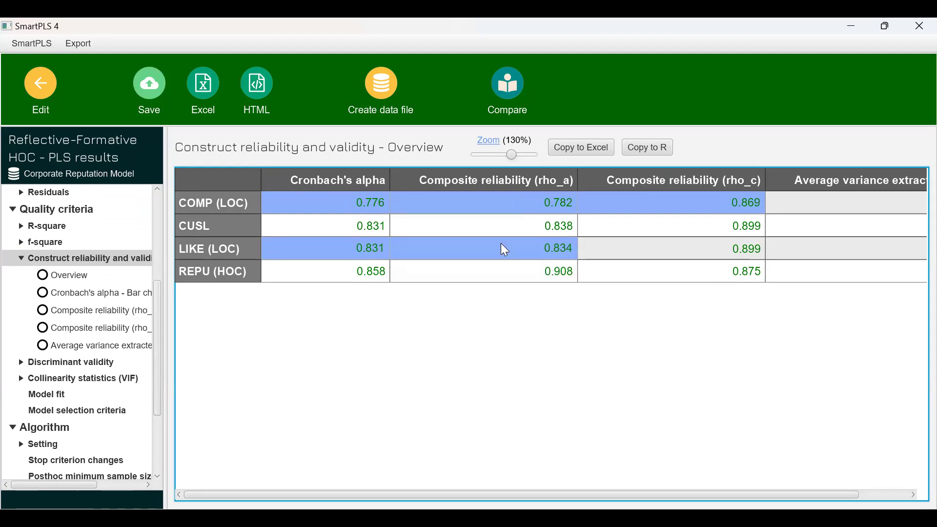
pyautogui.keyDown('ctrl'); pyautogui.click(640, 248); pyautogui.keyUp('ctrl')
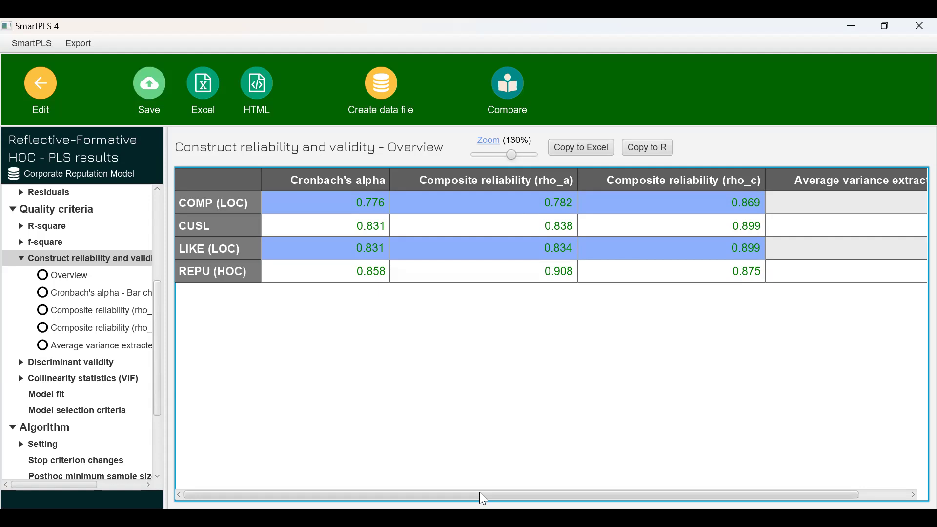
# Step: Clear the highlighted cells and highlight the average variance extracted (AVE) of COMP (LOC) and LIKE (LOC) instead
pyautogui.moveTo(483, 498); pyautogui.dragTo(615, 494)
pyautogui.click(627, 378)
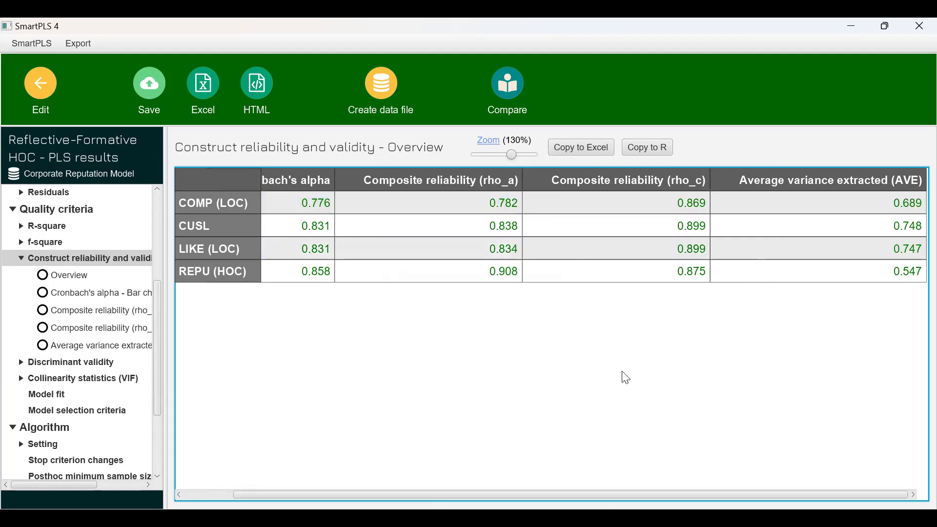
pyautogui.click(808, 204)
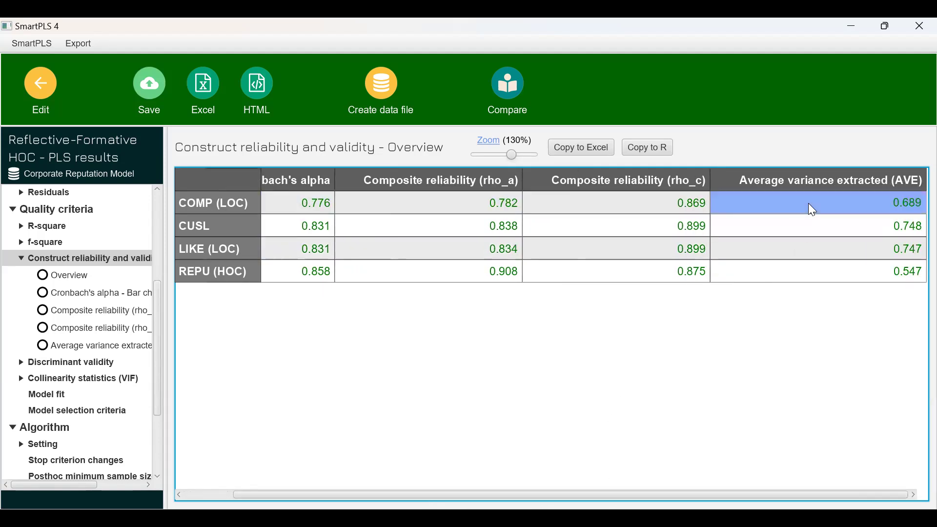
pyautogui.keyDown('ctrl'); pyautogui.click(841, 248); pyautogui.keyUp('ctrl')
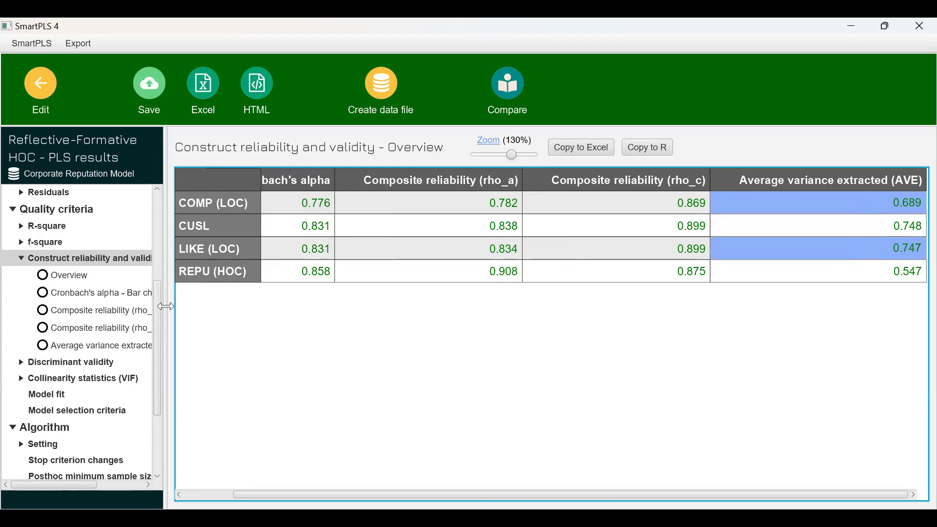
# Step: Show the heterotrait-monotrait ratio (HTMT) matrix in the discriminant validity results
pyautogui.scroll(-3, 156, 330)
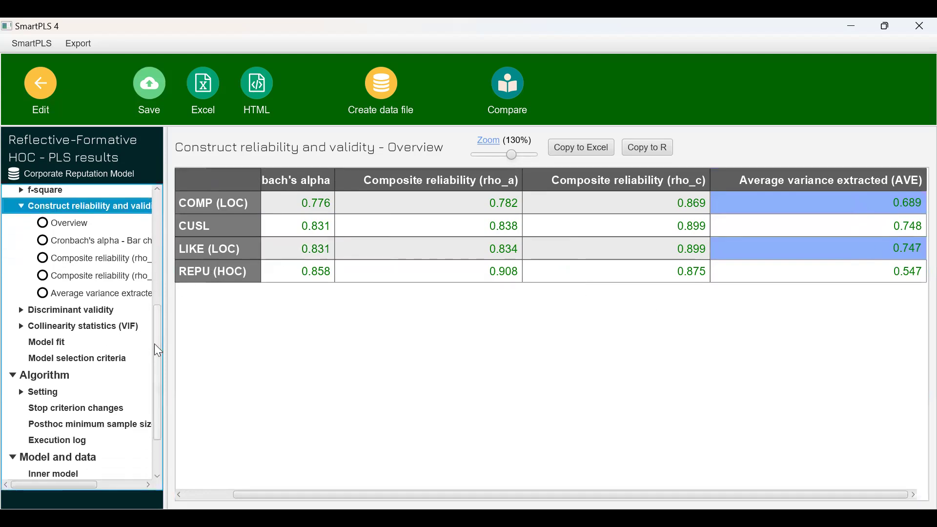
pyautogui.click(77, 311)
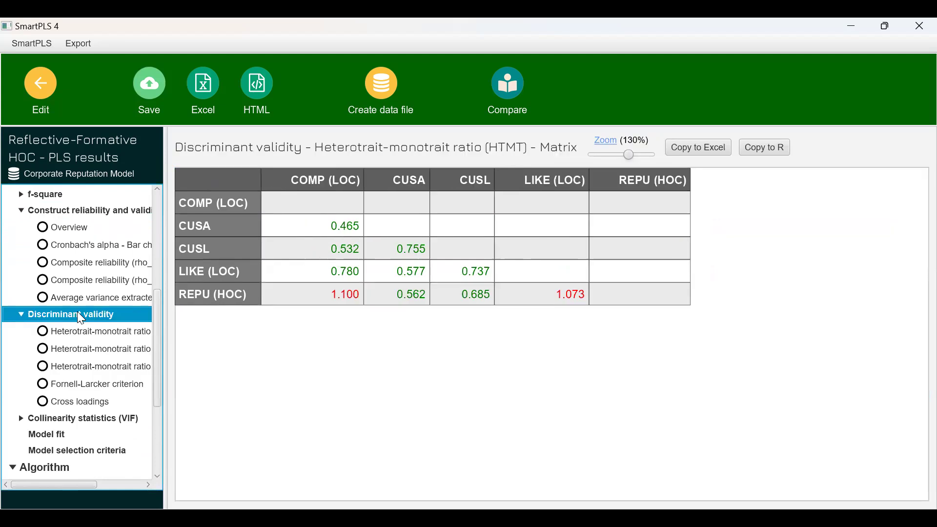
# Step: Highlight the HTMT values among COMP (LOC), CUSA, CUSL and LIKE (LOC), inspecting the REPU (HOC) row separately in between
pyautogui.click(325, 224)
pyautogui.moveTo(325, 238); pyautogui.dragTo(440, 264)
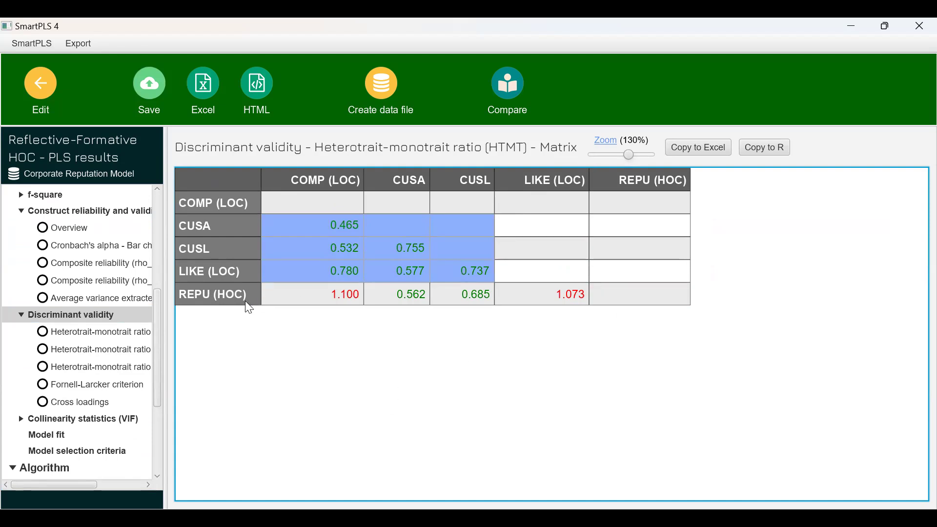
pyautogui.click(214, 295)
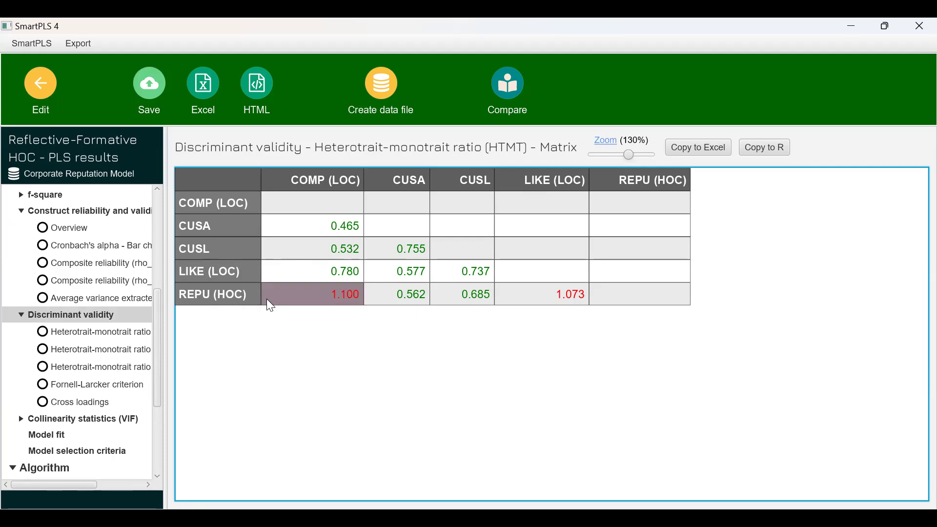
pyautogui.moveTo(281, 295); pyautogui.dragTo(656, 292)
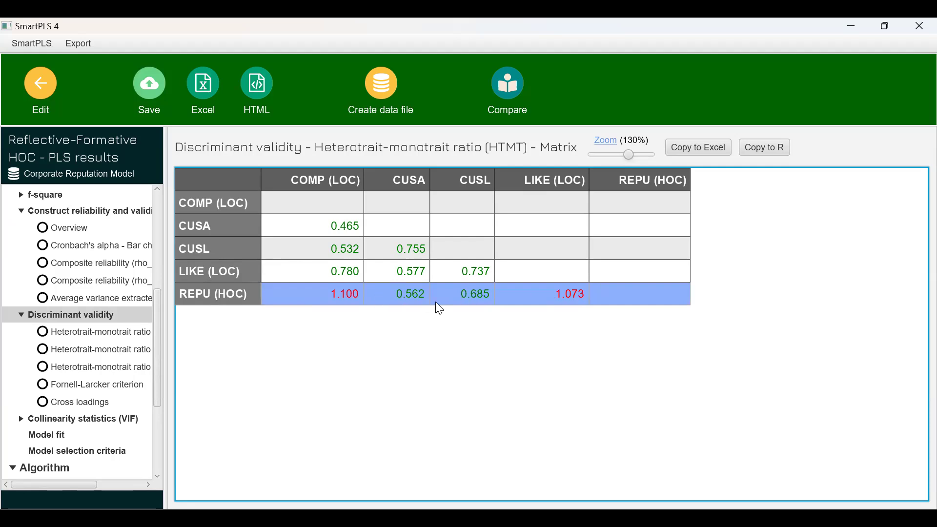
pyautogui.moveTo(338, 225); pyautogui.dragTo(485, 269)
# Step: Return to the path model and run the bootstrapping algorithm to produce its results report
pyautogui.moveTo(155, 335); pyautogui.dragTo(167, 196)
pyautogui.click(41, 89)
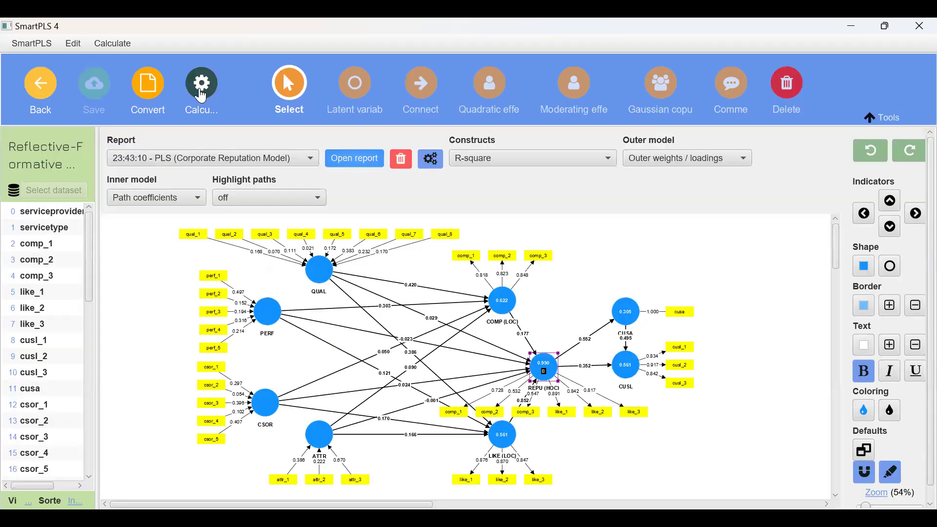
pyautogui.click(198, 100)
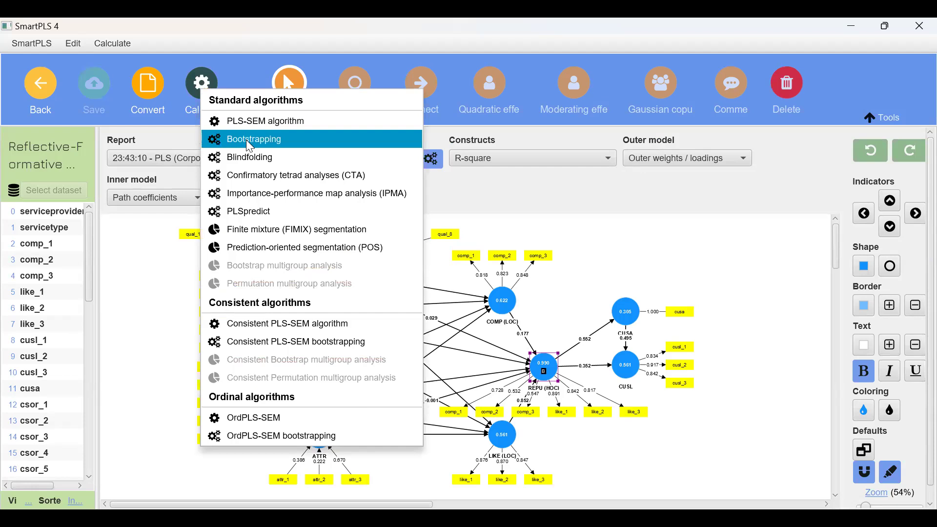
pyautogui.click(250, 146)
pyautogui.click(577, 500)
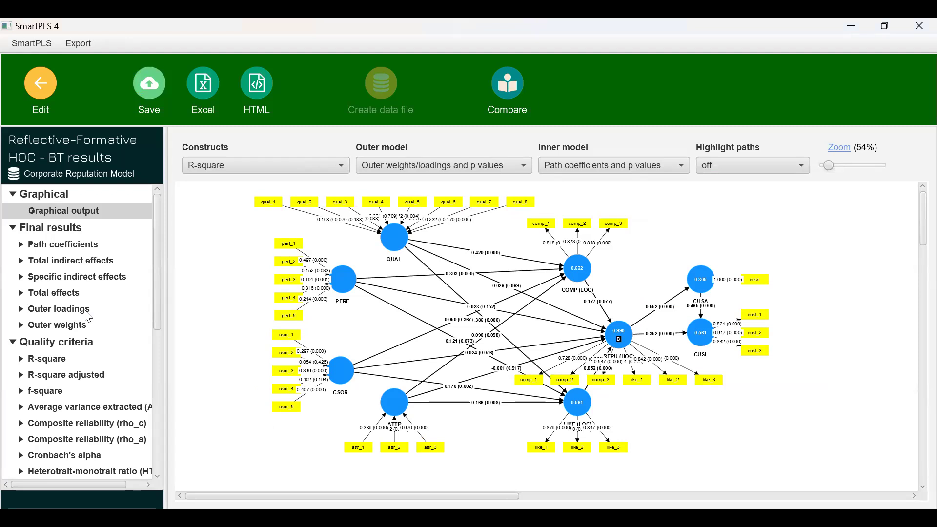
# Step: Show the bootstrapped outer loadings and highlight the original sample loadings of comp_1, comp_2 and comp_3 on COMP (LOC)
pyautogui.click(59, 310)
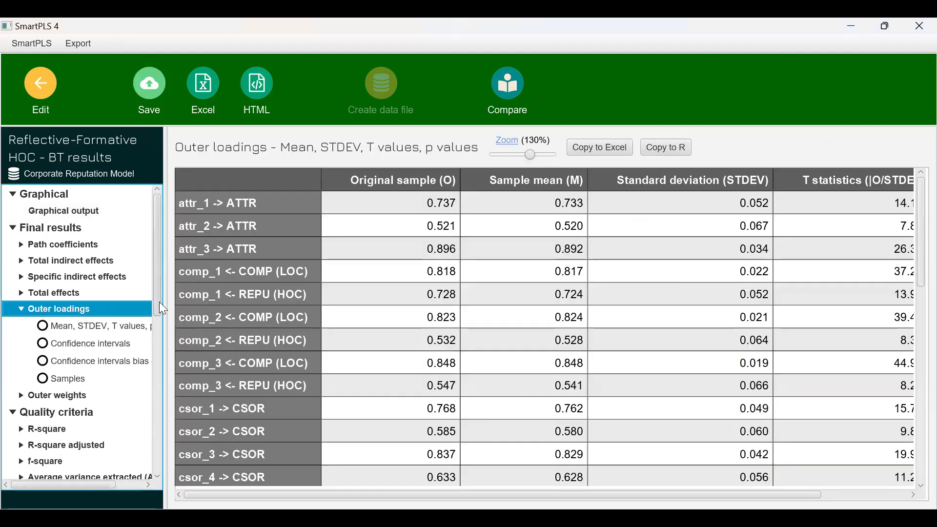
pyautogui.moveTo(159, 303); pyautogui.dragTo(155, 313)
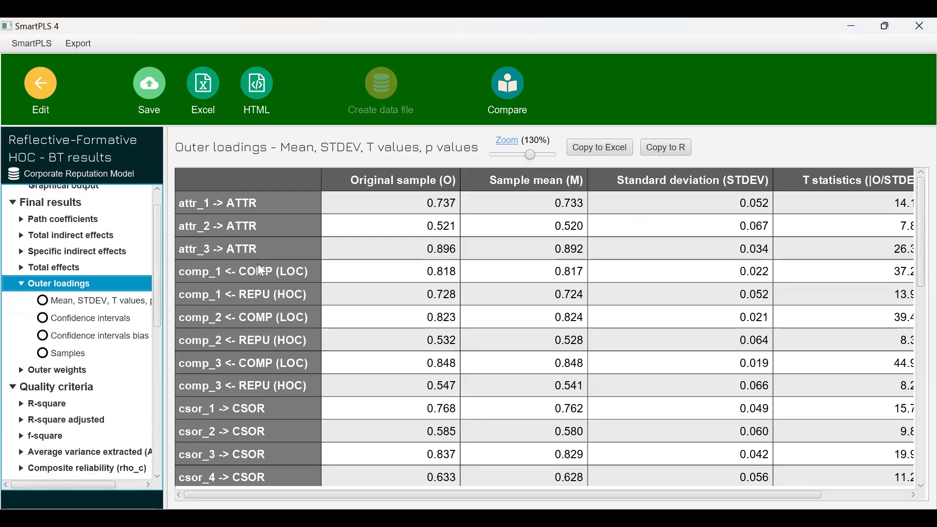
pyautogui.click(372, 278)
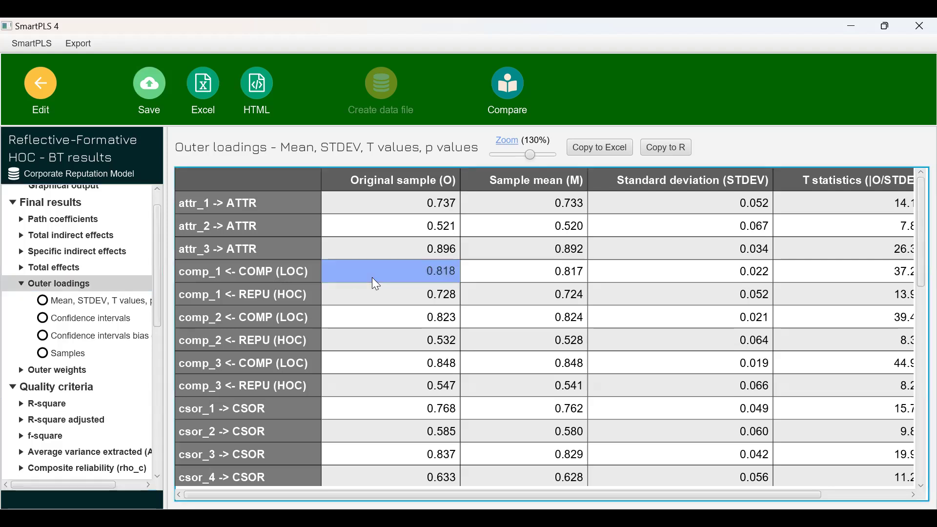
pyautogui.keyDown('ctrl'); pyautogui.click(399, 320); pyautogui.keyUp('ctrl')
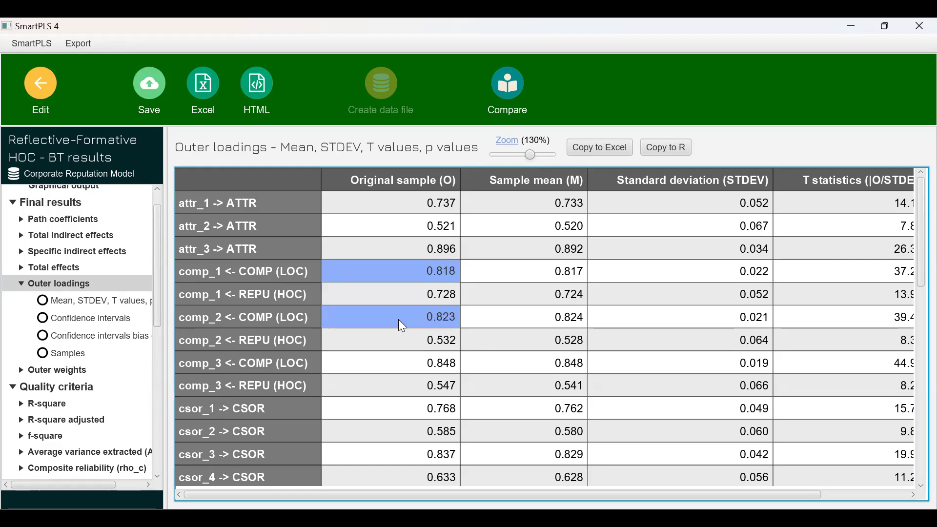
pyautogui.keyDown('ctrl'); pyautogui.click(423, 371); pyautogui.keyUp('ctrl')
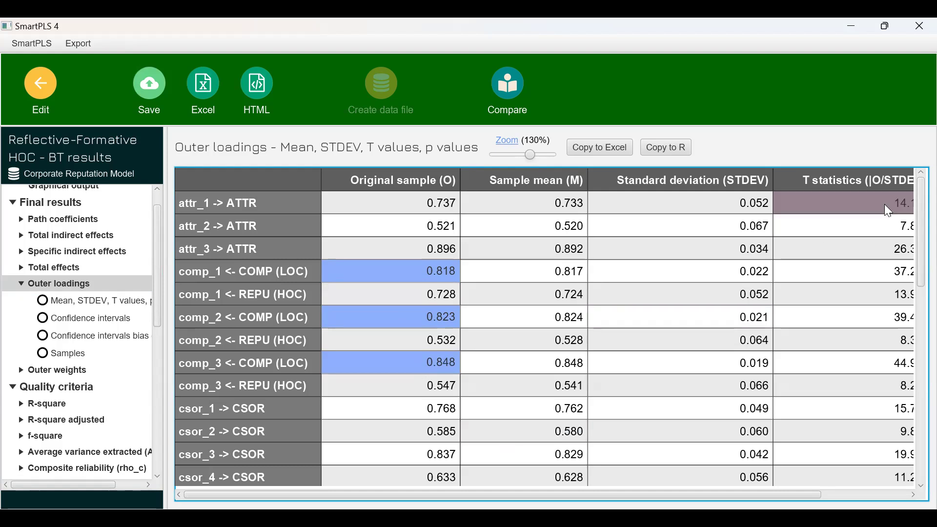
# Step: Highlight the original sample loadings of like_1, like_2 and like_3 on LIKE (LOC)
pyautogui.moveTo(914, 230); pyautogui.dragTo(914, 341)
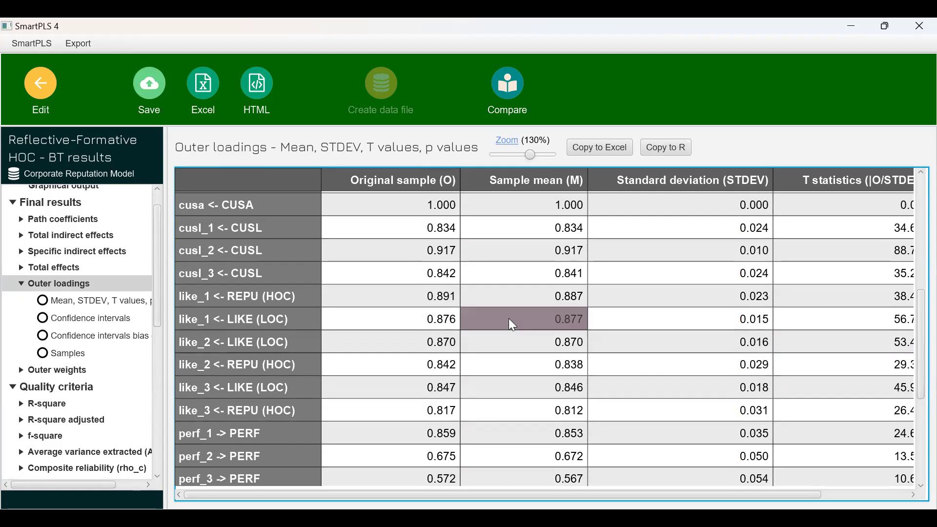
pyautogui.click(430, 322)
pyautogui.keyDown('ctrl'); pyautogui.click(412, 342); pyautogui.keyUp('ctrl')
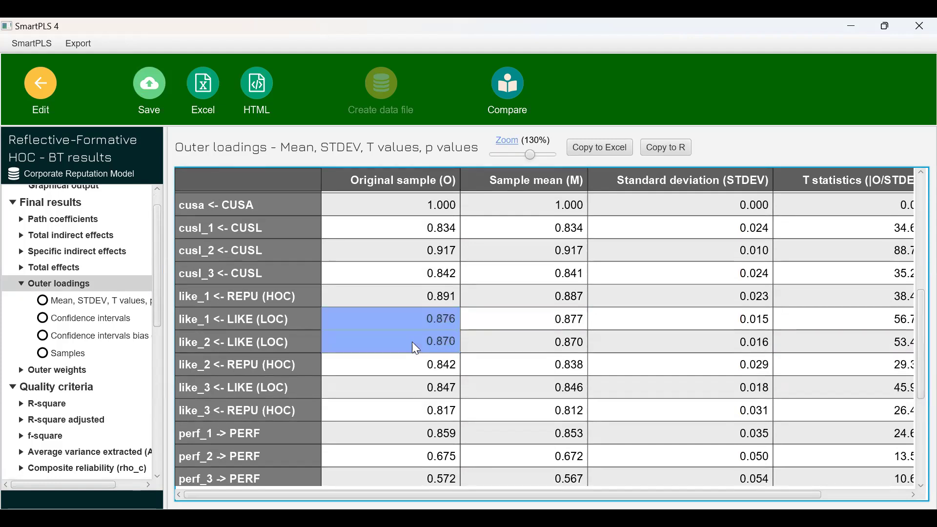
pyautogui.keyDown('ctrl'); pyautogui.click(406, 388); pyautogui.keyUp('ctrl')
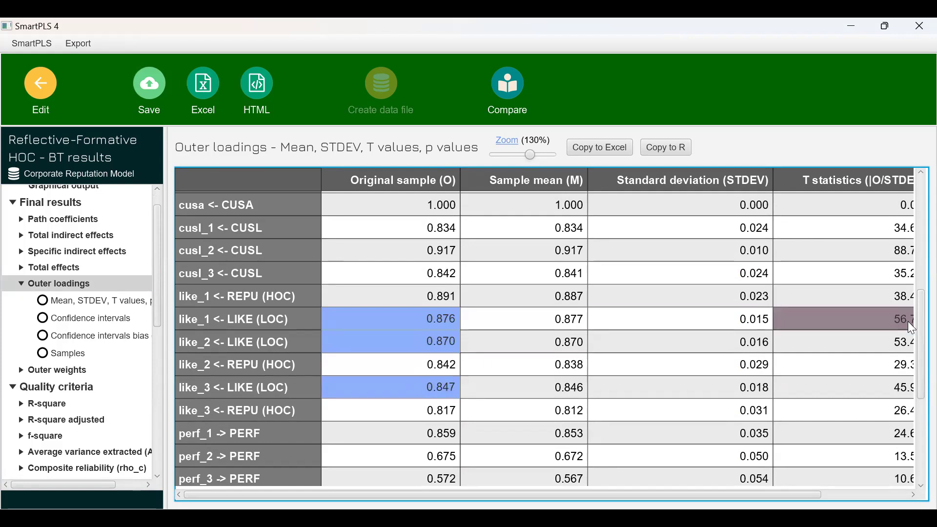
# Step: Add the p values of the comp_1, comp_2 and comp_3 loadings on COMP (LOC) to the highlighted cells
pyautogui.moveTo(914, 325); pyautogui.dragTo(914, 149)
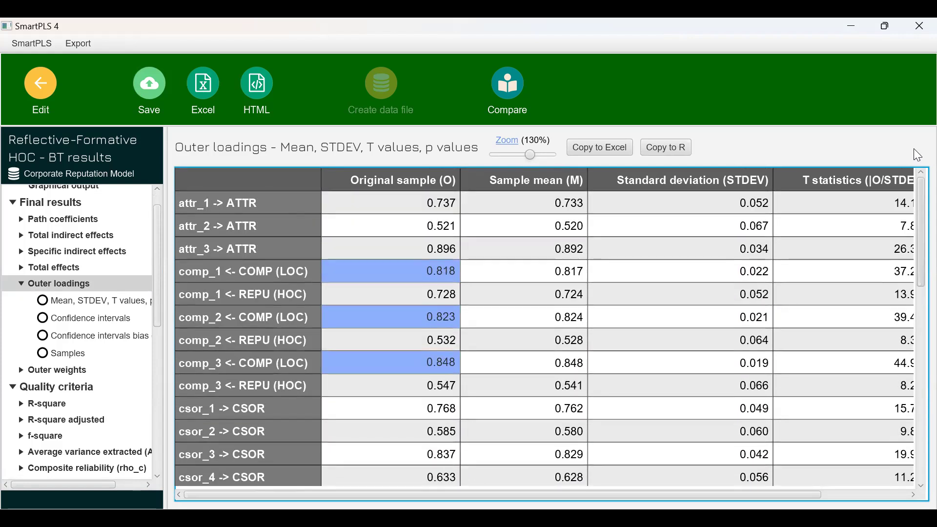
pyautogui.moveTo(488, 496); pyautogui.dragTo(622, 495)
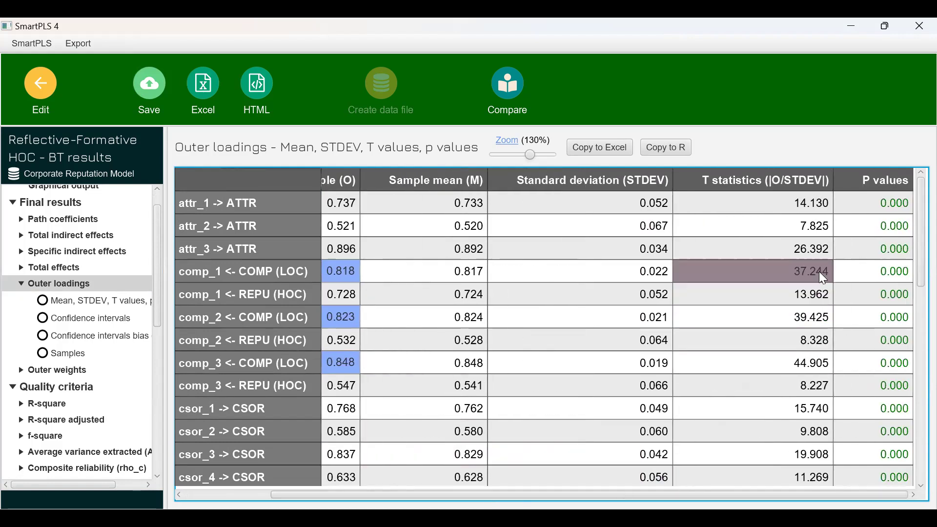
pyautogui.keyDown('ctrl'); pyautogui.click(875, 275); pyautogui.keyUp('ctrl')
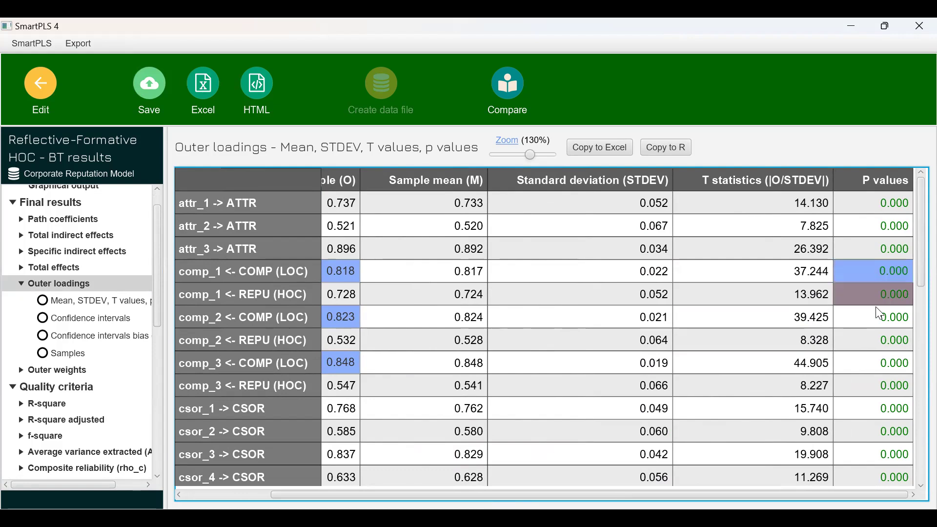
pyautogui.keyDown('ctrl'); pyautogui.click(867, 317); pyautogui.keyUp('ctrl')
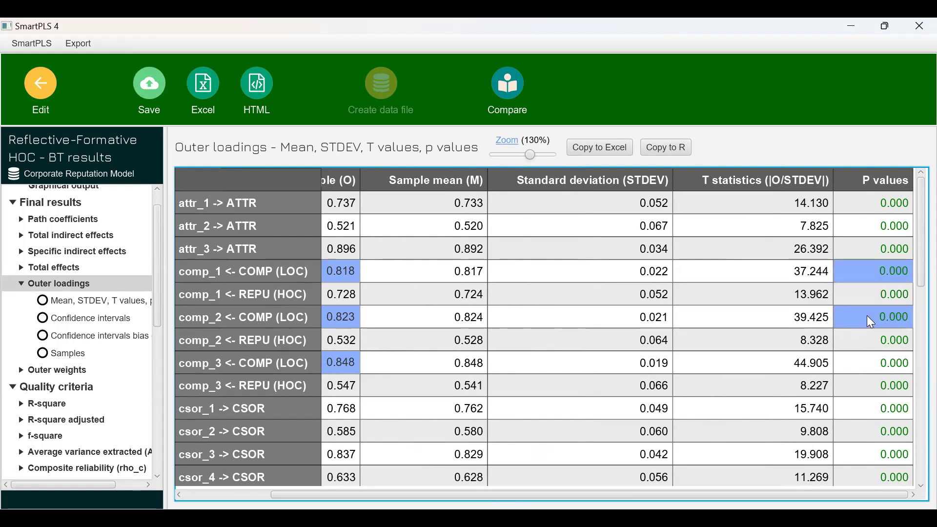
pyautogui.keyDown('ctrl'); pyautogui.click(877, 368); pyautogui.keyUp('ctrl')
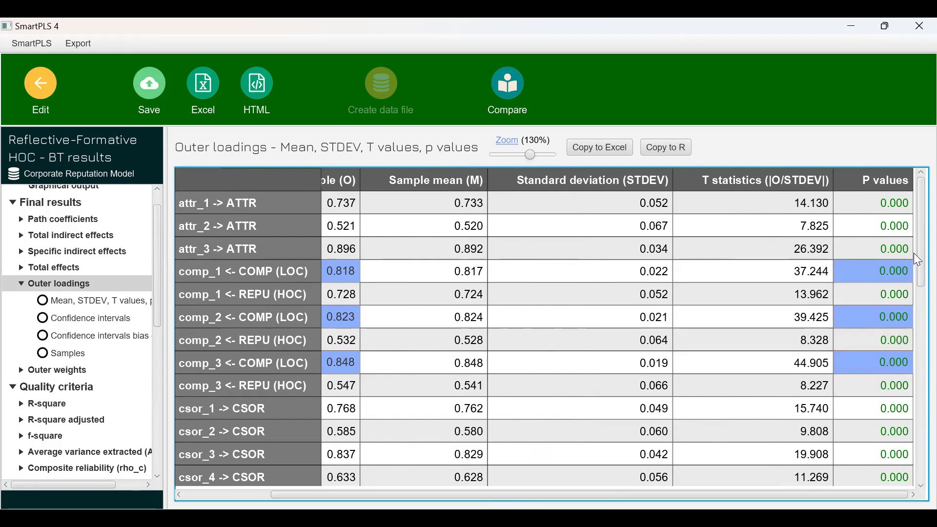
# Step: Add the p values of the like_1, like_2 and like_3 loadings on LIKE (LOC) to the highlighted cells
pyautogui.scroll(-1, 914, 288)
pyautogui.scroll(-15, 915, 291)
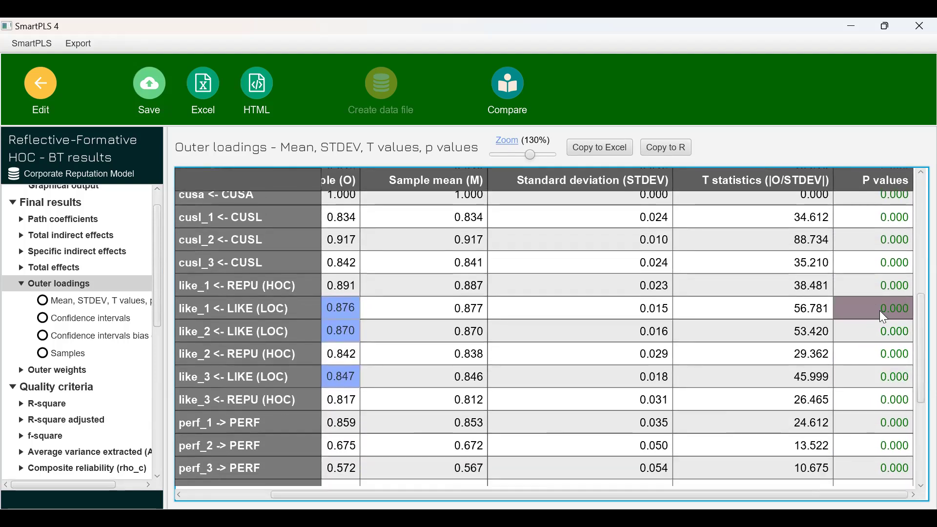
pyautogui.keyDown('ctrl'); pyautogui.click(879, 310); pyautogui.keyUp('ctrl')
pyautogui.keyDown('ctrl'); pyautogui.click(878, 330); pyautogui.keyUp('ctrl')
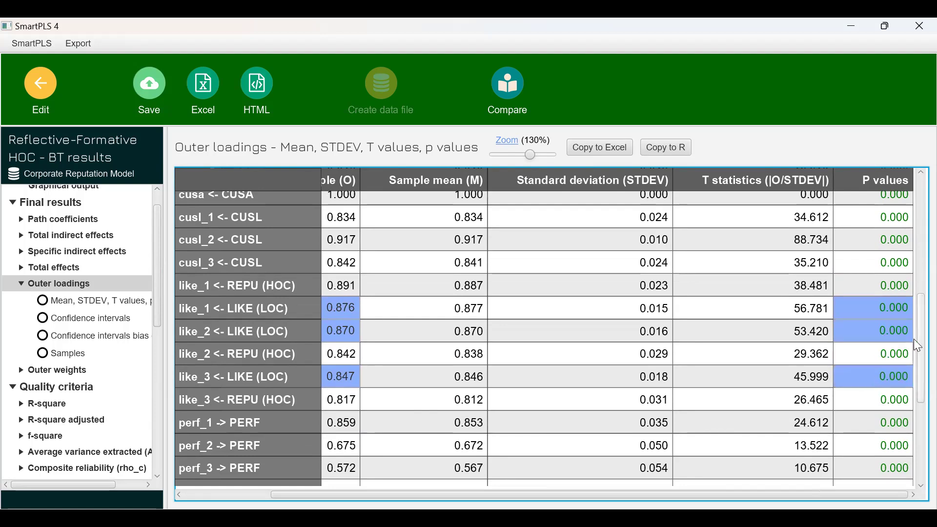
# Step: Show the outer loadings' confidence intervals and highlight the original sample loadings of the three COMP (LOC) indicators
pyautogui.moveTo(921, 339); pyautogui.dragTo(913, 204)
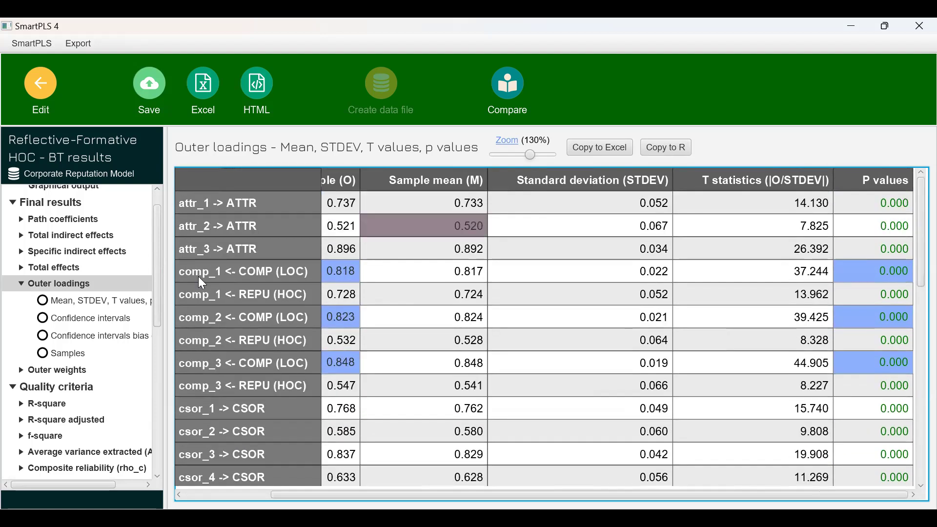
pyautogui.click(102, 318)
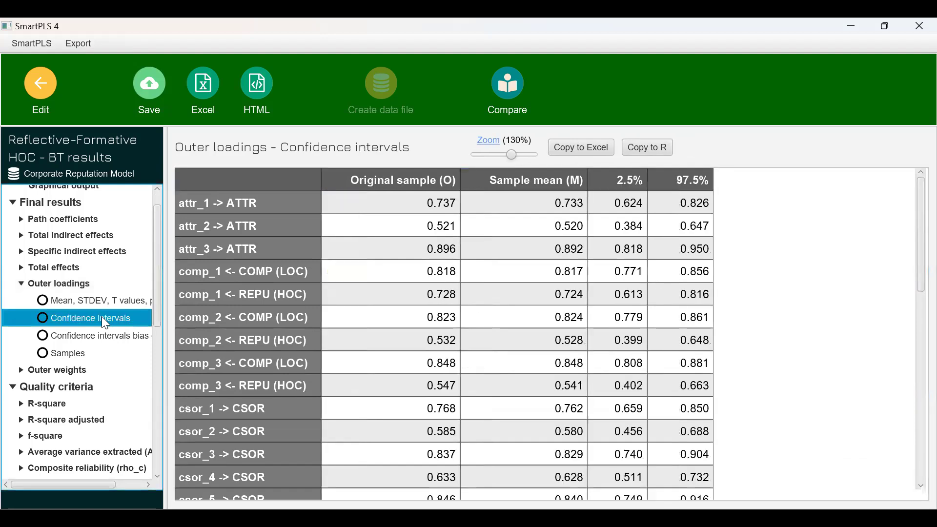
pyautogui.click(405, 273)
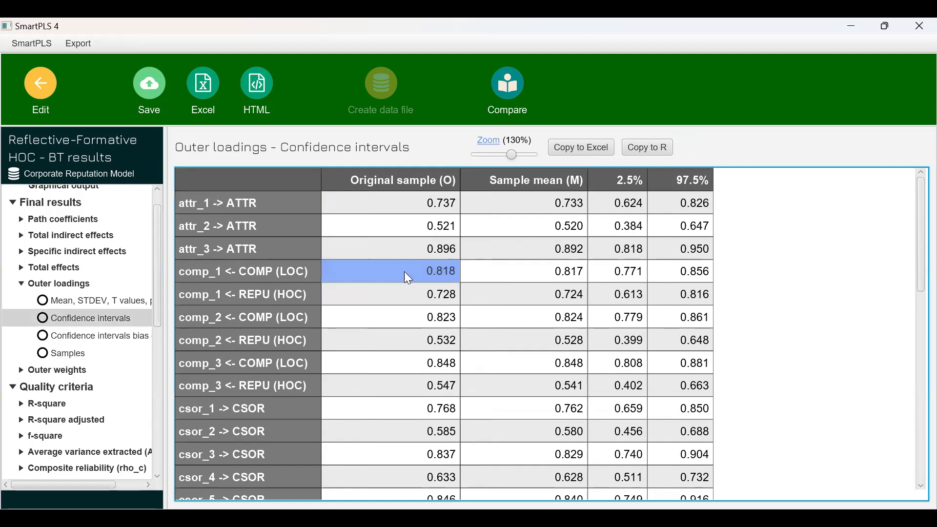
pyautogui.keyDown('ctrl'); pyautogui.click(409, 318); pyautogui.keyUp('ctrl')
pyautogui.keyDown('ctrl'); pyautogui.click(399, 374); pyautogui.keyUp('ctrl')
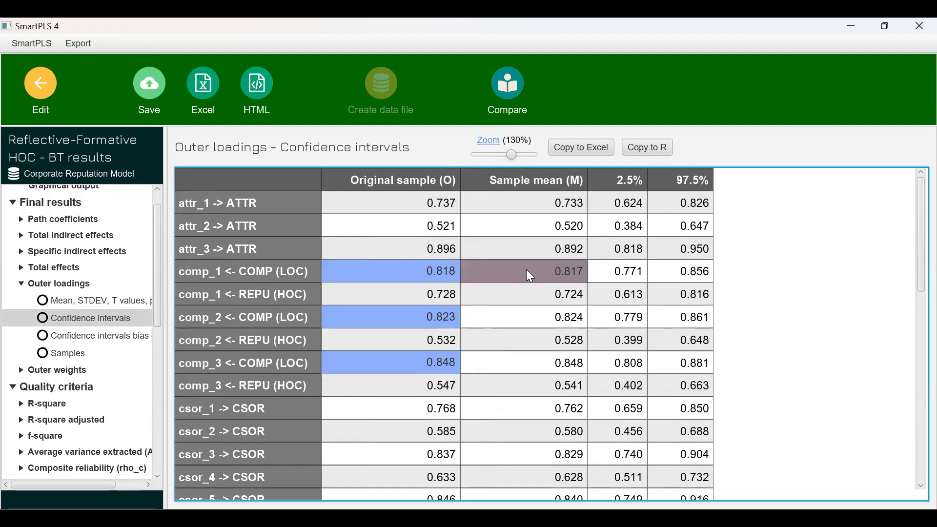
# Step: Add the 2.5% and 97.5% confidence bounds of comp_1, comp_2 and comp_3 on COMP (LOC) to the highlighted cells
pyautogui.keyDown('ctrl'); pyautogui.click(630, 278); pyautogui.keyUp('ctrl')
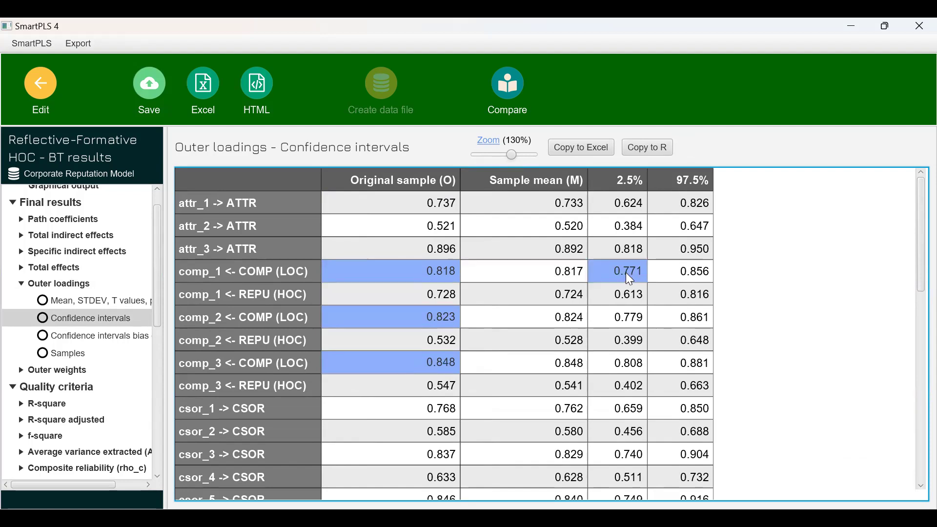
pyautogui.keyDown('ctrl'); pyautogui.click(686, 271); pyautogui.keyUp('ctrl')
pyautogui.keyDown('ctrl'); pyautogui.click(627, 321); pyautogui.keyUp('ctrl')
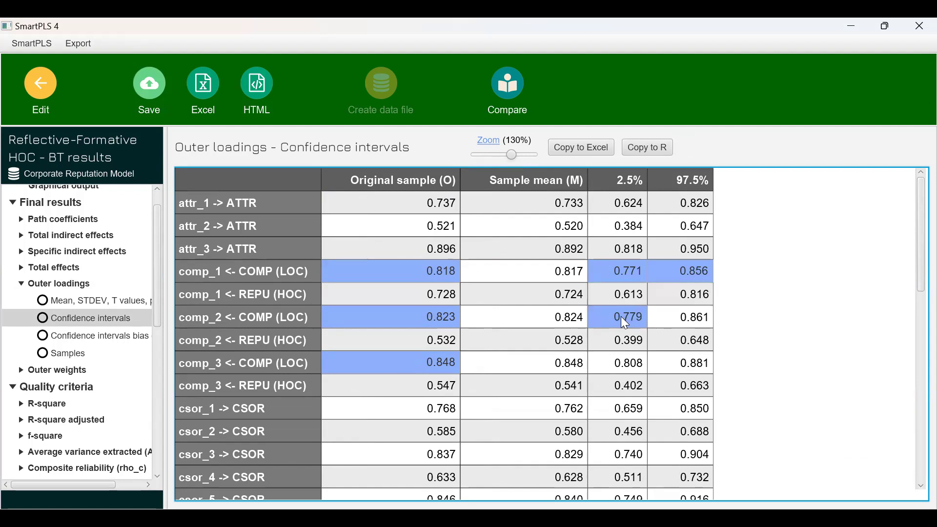
pyautogui.keyDown('ctrl'); pyautogui.click(680, 315); pyautogui.keyUp('ctrl')
pyautogui.keyDown('ctrl'); pyautogui.click(619, 365); pyautogui.keyUp('ctrl')
pyautogui.keyDown('ctrl'); pyautogui.click(671, 366); pyautogui.keyUp('ctrl')
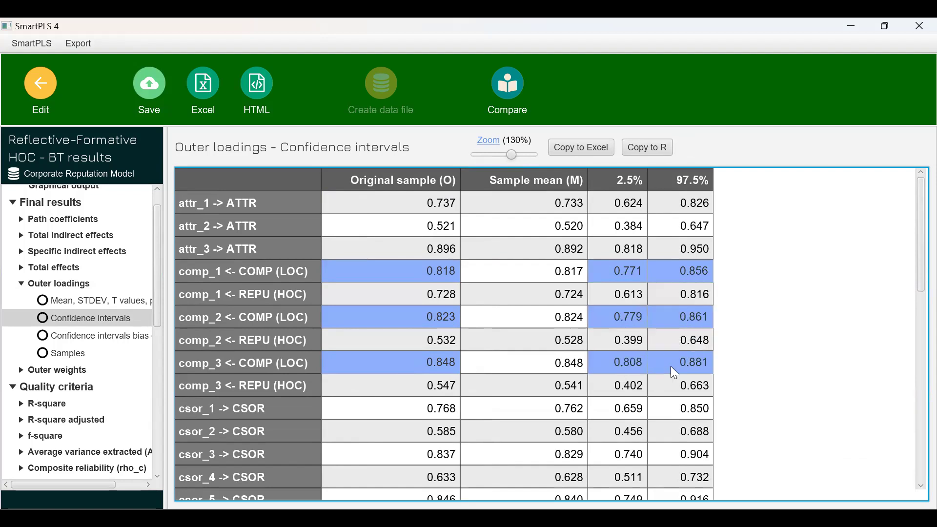
# Step: Highlight the original sample loadings and the 2.5% and 97.5% bounds of like_1, like_2 and like_3 on LIKE (LOC)
pyautogui.moveTo(914, 251); pyautogui.dragTo(910, 345)
pyautogui.keyDown('ctrl'); pyautogui.click(428, 374); pyautogui.keyUp('ctrl')
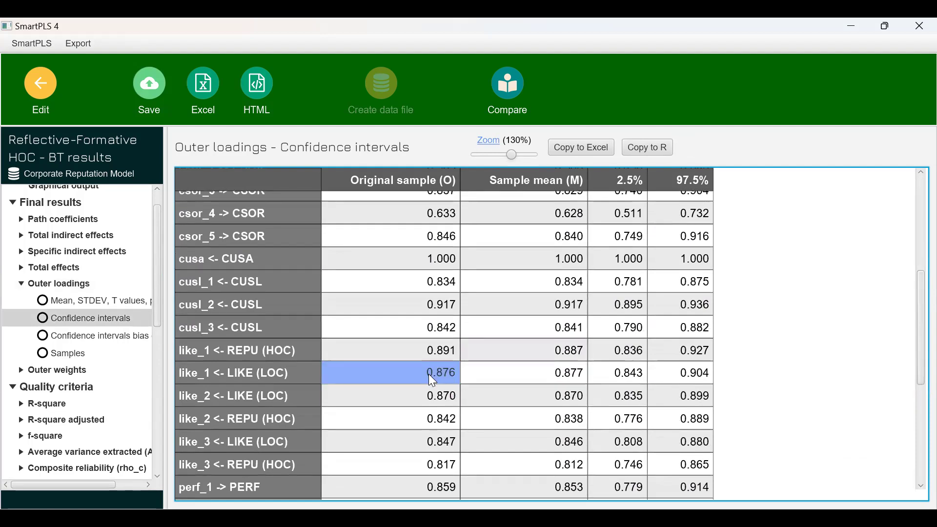
pyautogui.keyDown('ctrl'); pyautogui.click(417, 397); pyautogui.keyUp('ctrl')
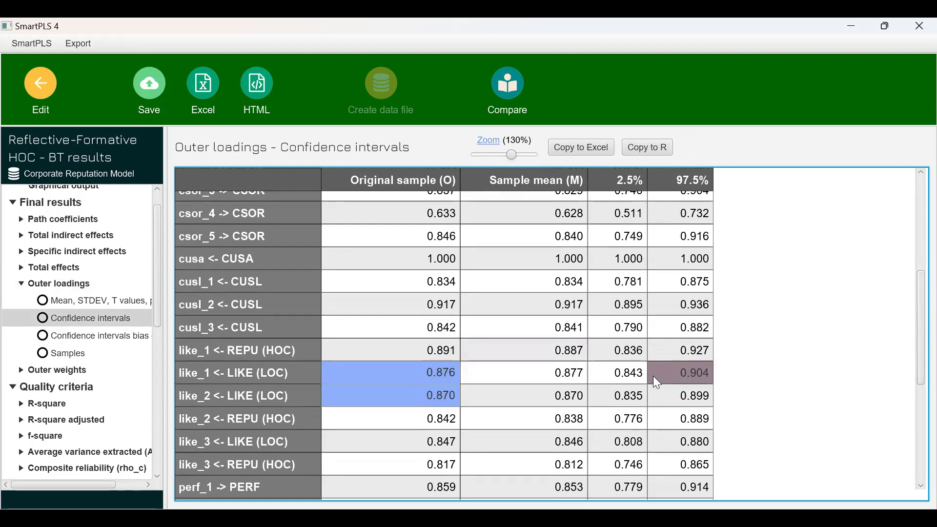
pyautogui.keyDown('ctrl'); pyautogui.click(639, 375); pyautogui.keyUp('ctrl')
pyautogui.keyDown('ctrl'); pyautogui.click(671, 380); pyautogui.keyUp('ctrl')
pyautogui.moveTo(676, 391); pyautogui.dragTo(671, 399)
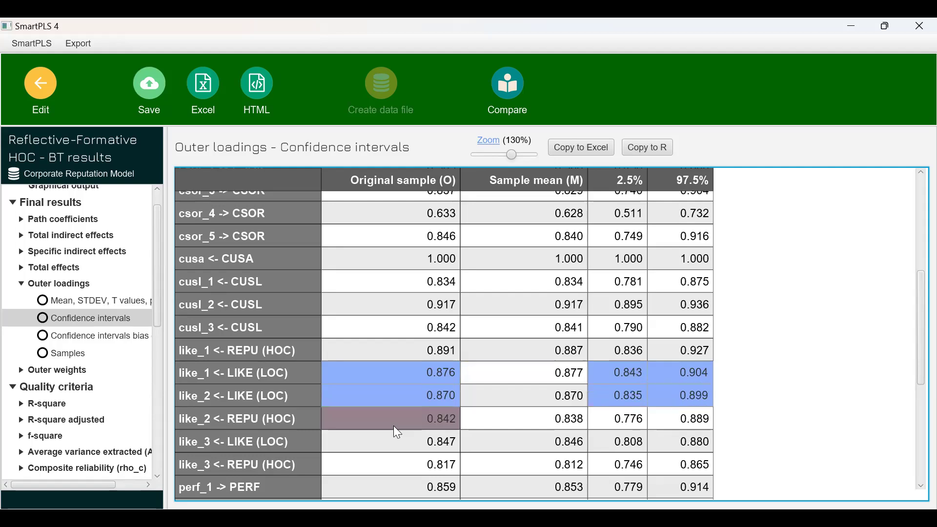
pyautogui.keyDown('ctrl'); pyautogui.click(409, 441); pyautogui.keyUp('ctrl')
pyautogui.keyDown('ctrl'); pyautogui.click(619, 446); pyautogui.keyUp('ctrl')
pyautogui.keyDown('ctrl'); pyautogui.click(681, 441); pyautogui.keyUp('ctrl')
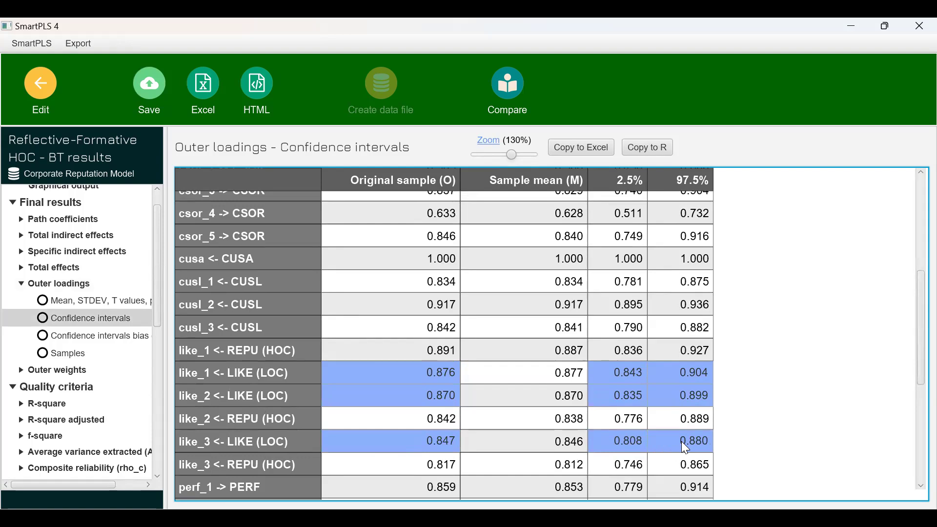
# Step: Show the outer loadings' bias-corrected confidence intervals and highlight the original sample, 2.5% and 97.5% values of comp_1, comp_2 and comp_3 on COMP (LOC)
pyautogui.click(104, 338)
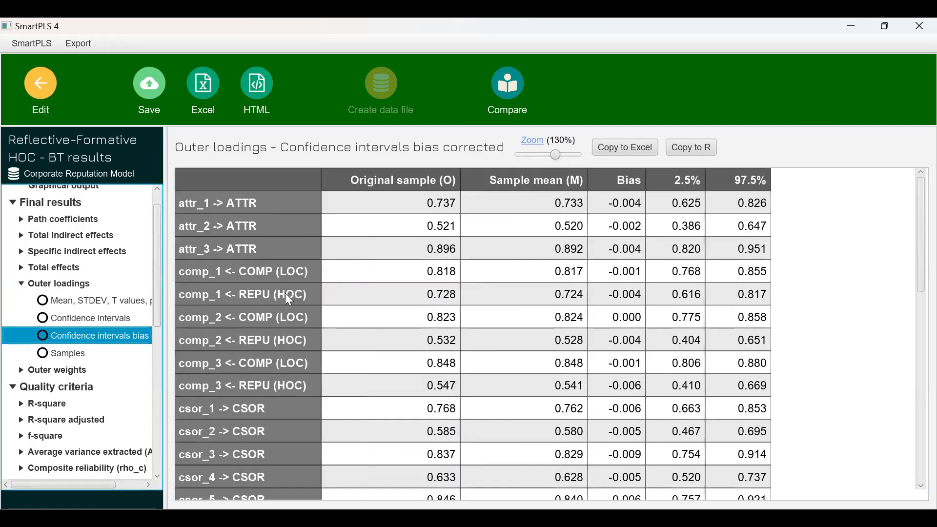
pyautogui.click(380, 274)
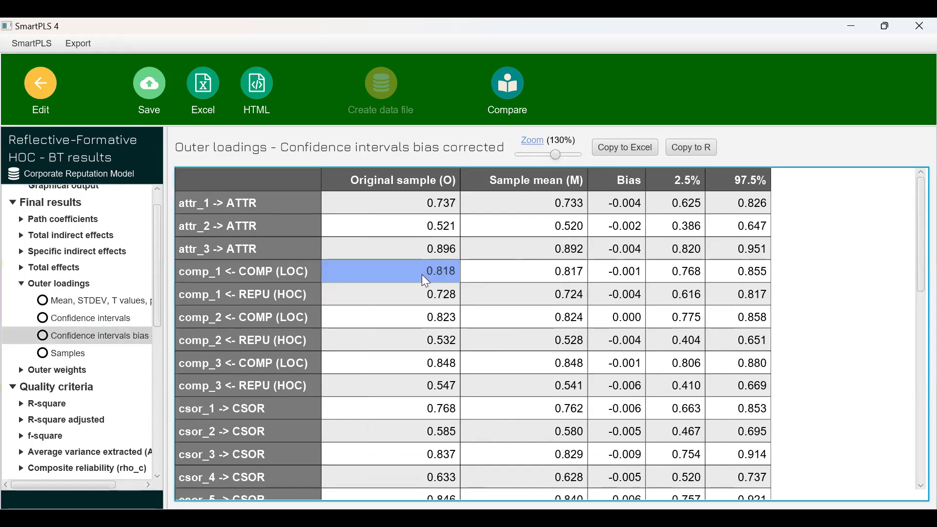
pyautogui.keyDown('ctrl'); pyautogui.click(686, 273); pyautogui.keyUp('ctrl')
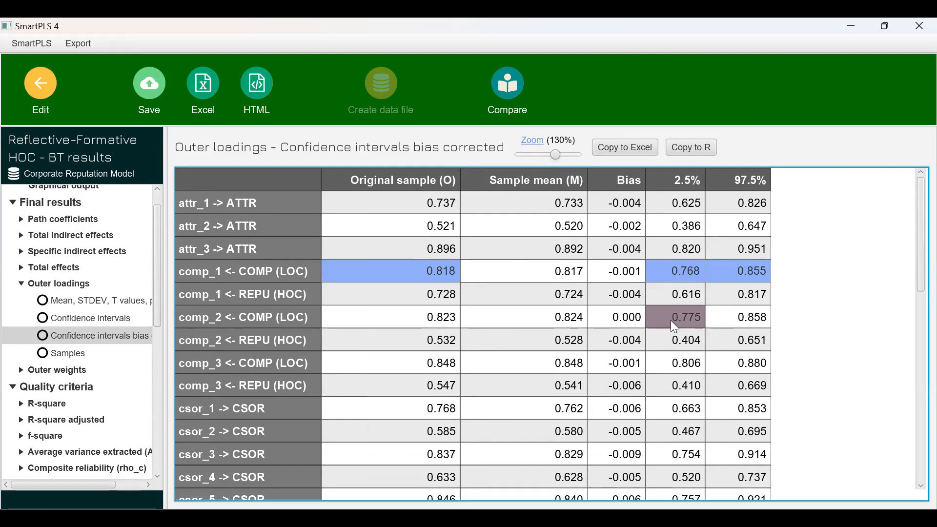
pyautogui.moveTo(679, 320); pyautogui.dragTo(759, 318)
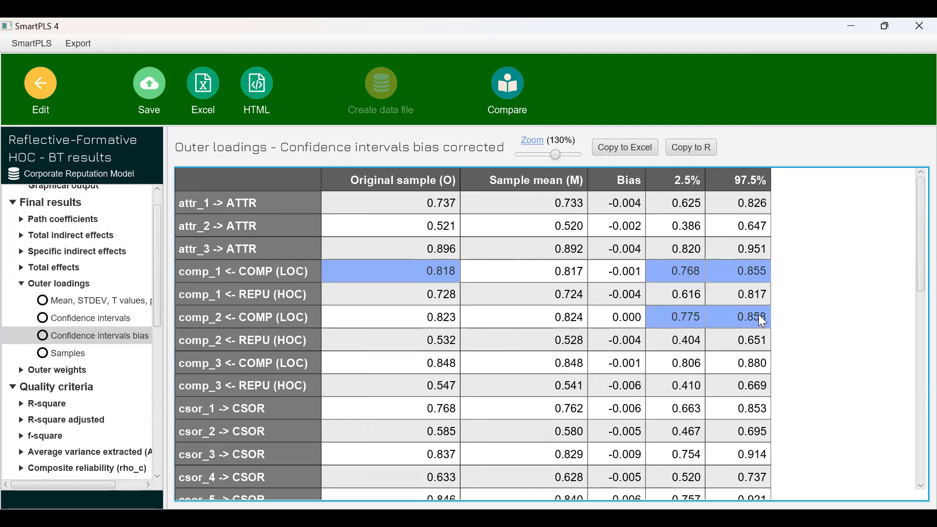
pyautogui.moveTo(683, 362); pyautogui.dragTo(738, 362)
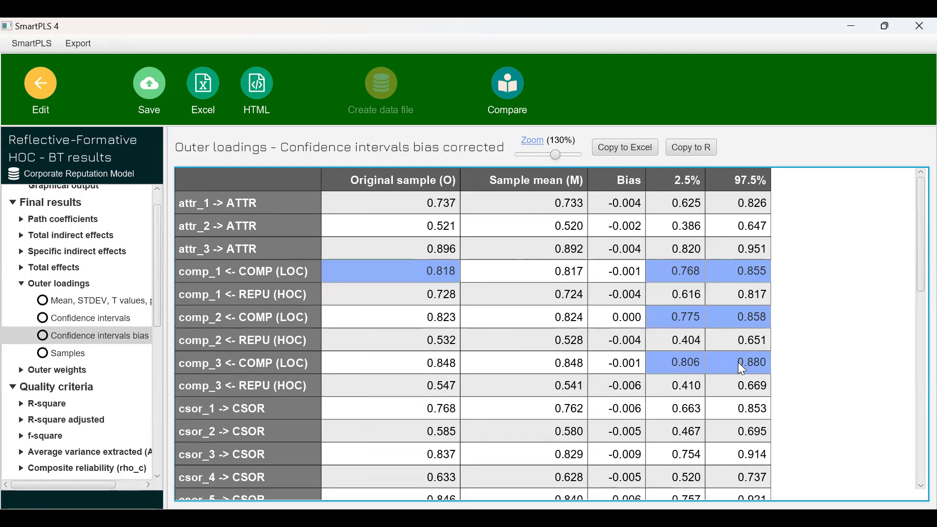
pyautogui.click(373, 317)
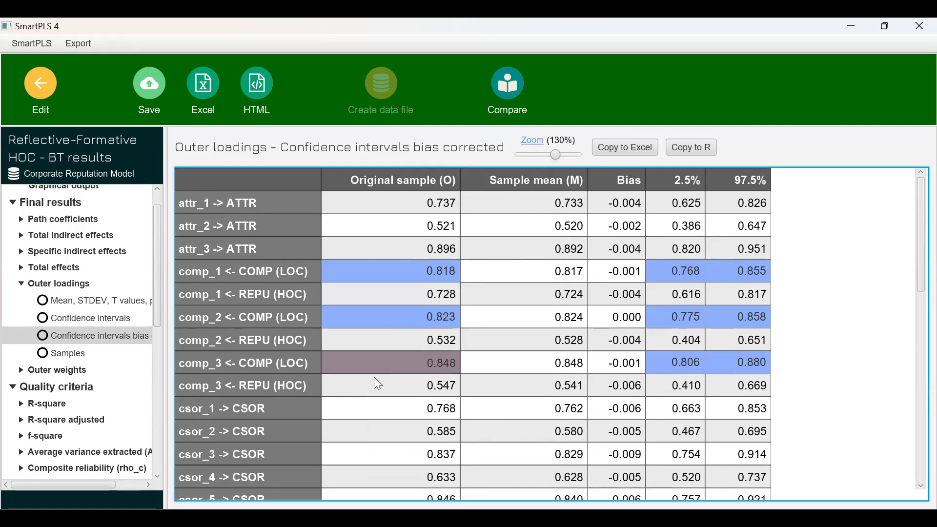
pyautogui.click(394, 363)
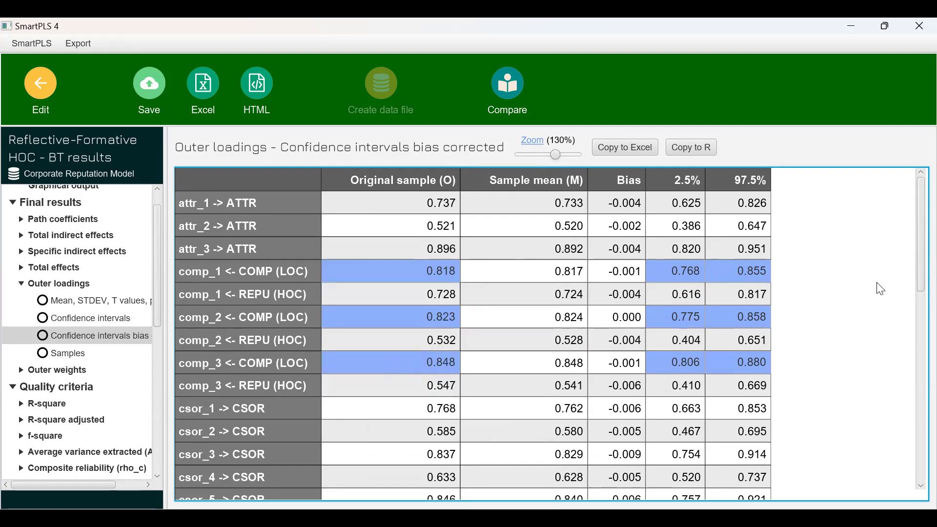
pyautogui.moveTo(914, 269); pyautogui.dragTo(911, 403)
pyautogui.scroll(-1, 909, 373)
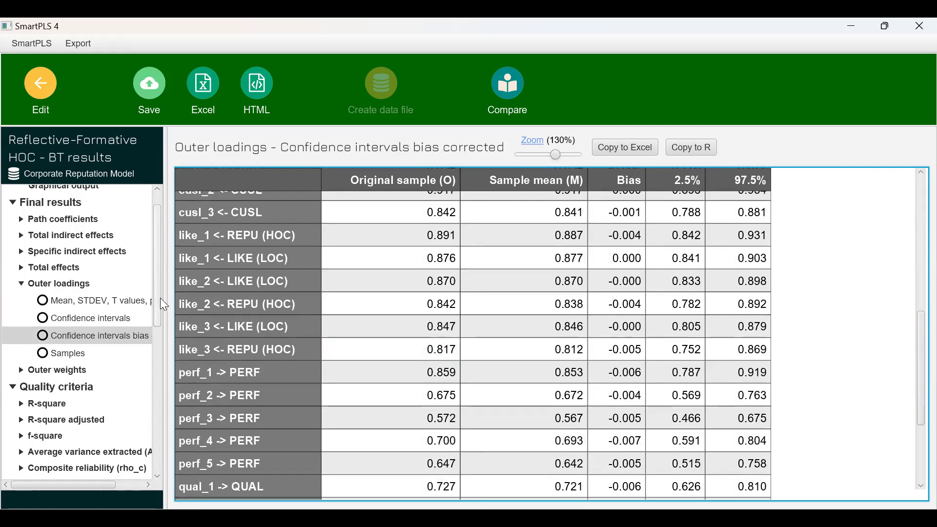
# Step: Show the bootstrapped Cronbach's alpha results and highlight the original sample and p values of COMP (LOC) and LIKE (LOC)
pyautogui.moveTo(160, 298); pyautogui.dragTo(156, 374)
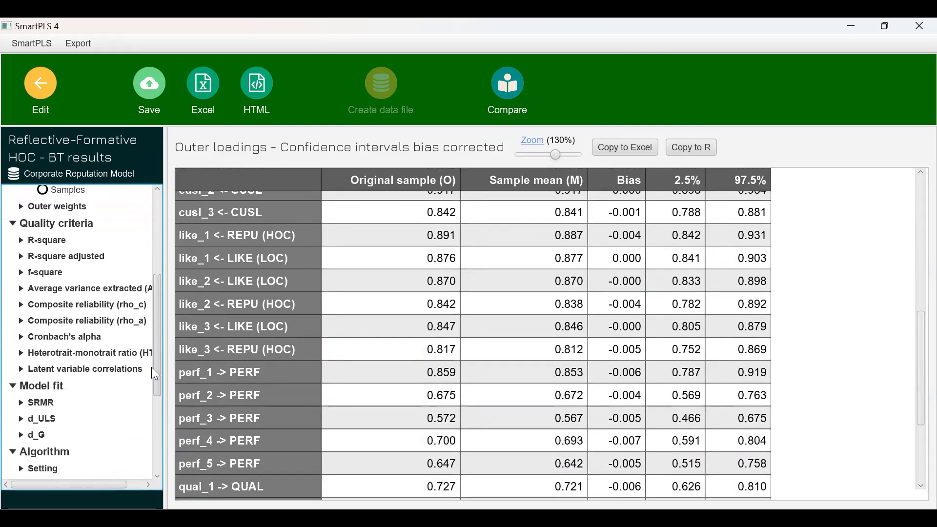
pyautogui.click(73, 340)
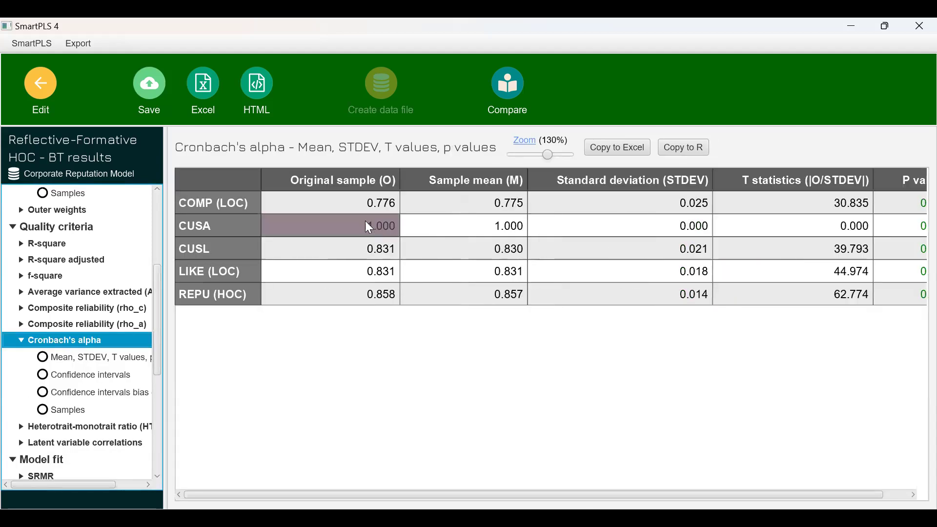
pyautogui.click(378, 210)
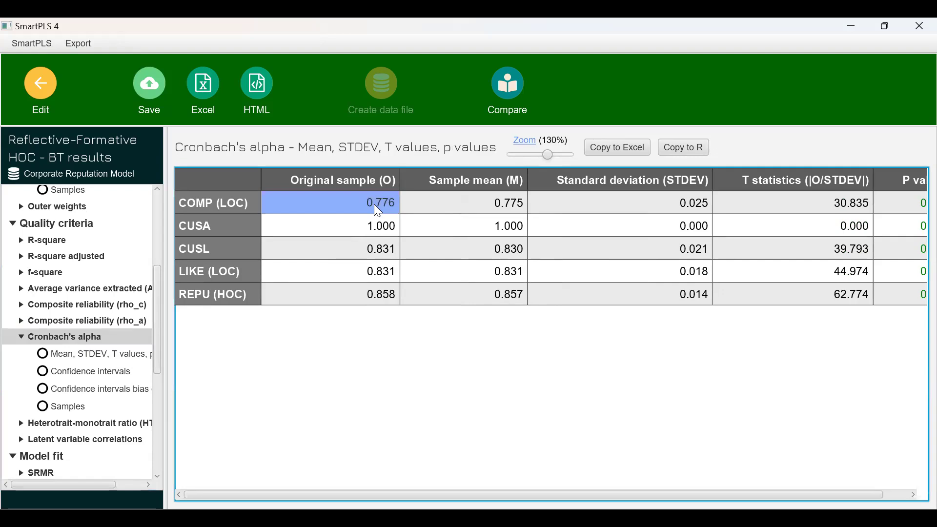
pyautogui.keyDown('ctrl'); pyautogui.click(369, 276); pyautogui.keyUp('ctrl')
pyautogui.moveTo(473, 492); pyautogui.dragTo(611, 497)
pyautogui.keyDown('ctrl'); pyautogui.click(896, 201); pyautogui.keyUp('ctrl')
pyautogui.keyDown('ctrl'); pyautogui.click(893, 272); pyautogui.keyUp('ctrl')
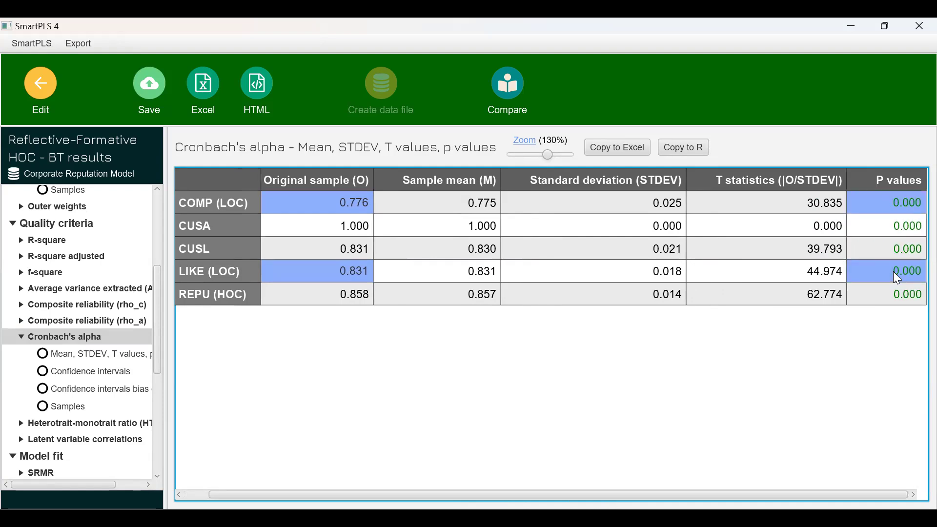
# Step: Show Cronbach's alpha confidence intervals and highlight the original sample, 2.5% and 97.5% values of COMP (LOC) and LIKE (LOC)
pyautogui.click(90, 373)
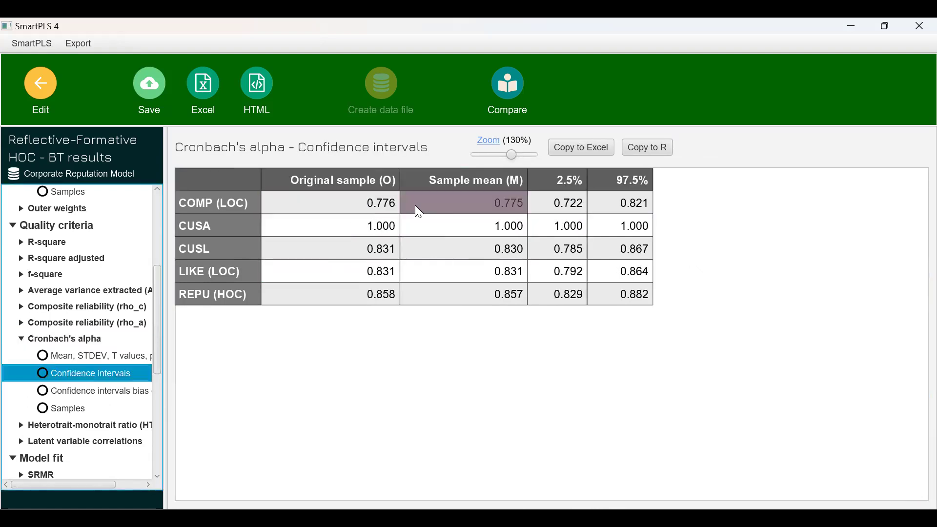
pyautogui.click(384, 201)
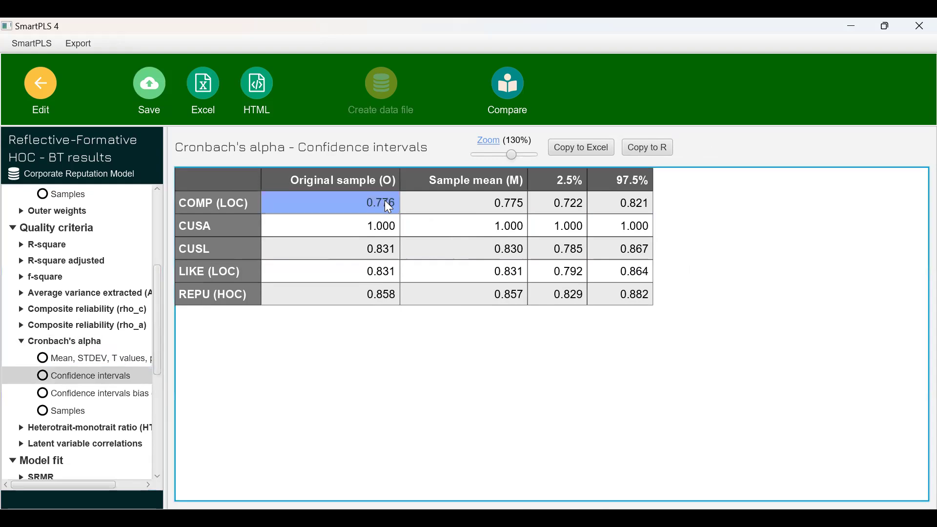
pyautogui.keyDown('ctrl'); pyautogui.click(568, 200); pyautogui.keyUp('ctrl')
pyautogui.keyDown('ctrl'); pyautogui.click(618, 199); pyautogui.keyUp('ctrl')
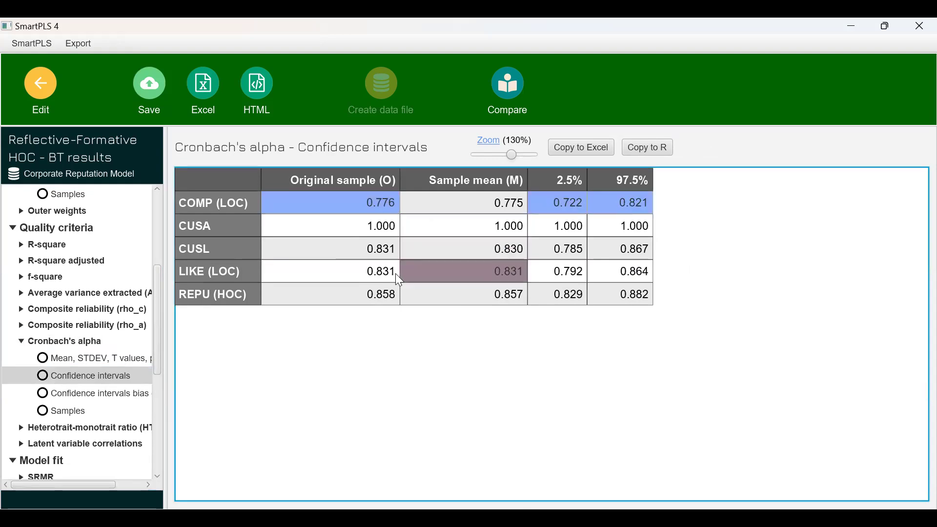
pyautogui.keyDown('ctrl'); pyautogui.click(381, 271); pyautogui.keyUp('ctrl')
pyautogui.keyDown('ctrl'); pyautogui.click(569, 272); pyautogui.keyUp('ctrl')
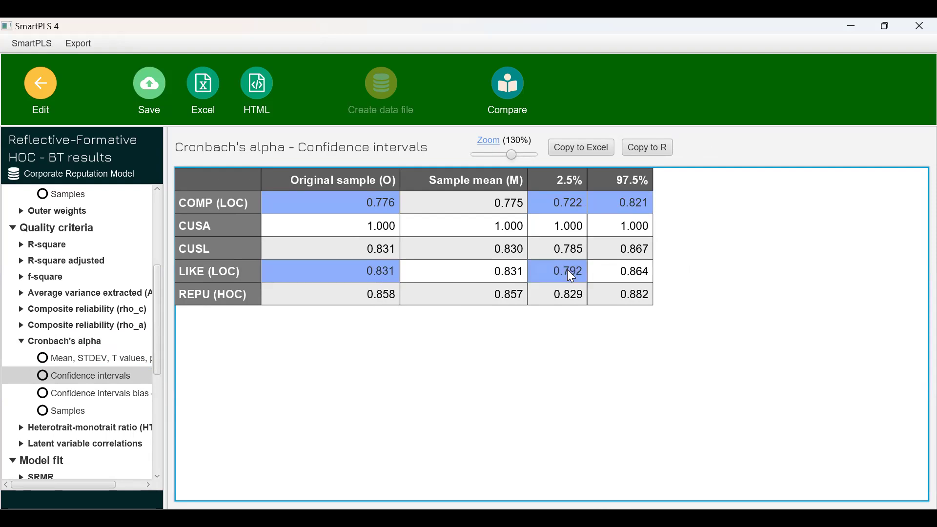
pyautogui.keyDown('ctrl'); pyautogui.click(629, 271); pyautogui.keyUp('ctrl')
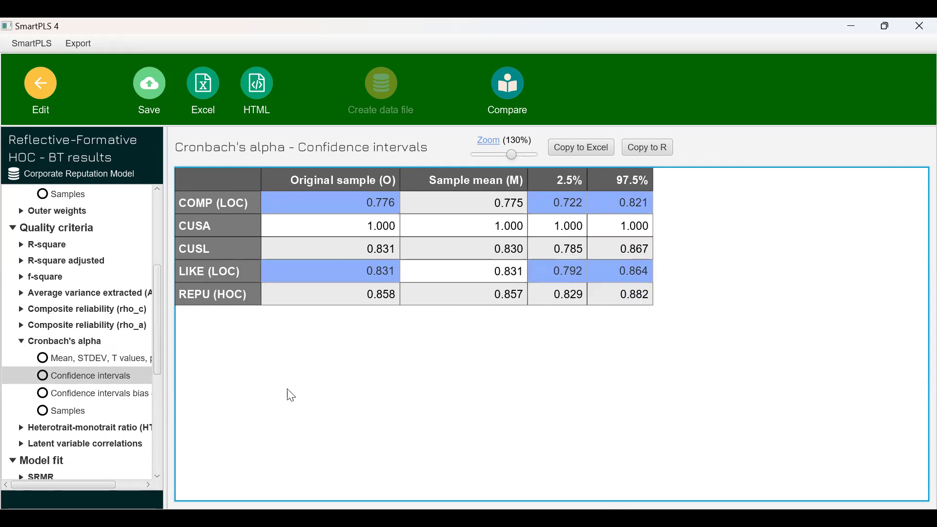
# Step: Show Cronbach's alpha bias-corrected confidence intervals and highlight the original sample values and both bounds of COMP (LOC) and LIKE (LOC)
pyautogui.click(101, 395)
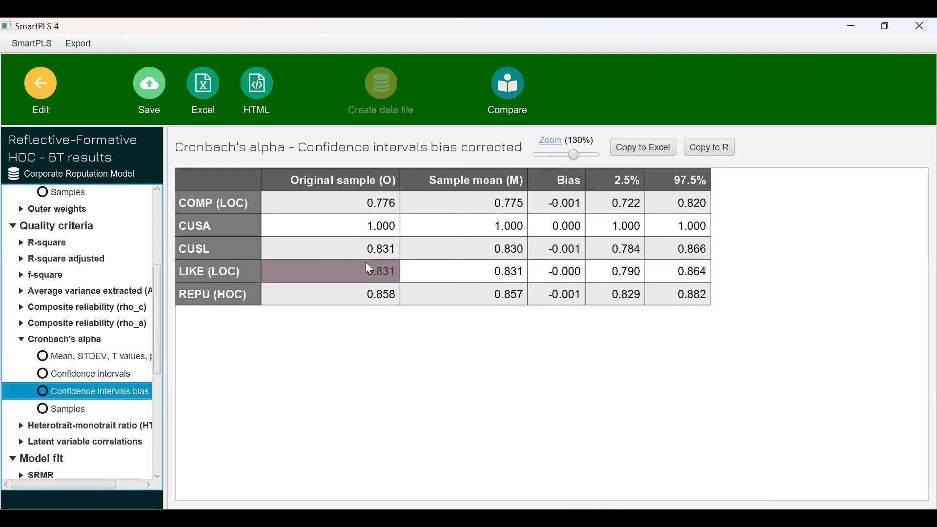
pyautogui.click(357, 203)
pyautogui.keyDown('ctrl'); pyautogui.click(359, 268); pyautogui.keyUp('ctrl')
pyautogui.keyDown('ctrl'); pyautogui.click(621, 205); pyautogui.keyUp('ctrl')
pyautogui.keyDown('ctrl'); pyautogui.click(674, 202); pyautogui.keyUp('ctrl')
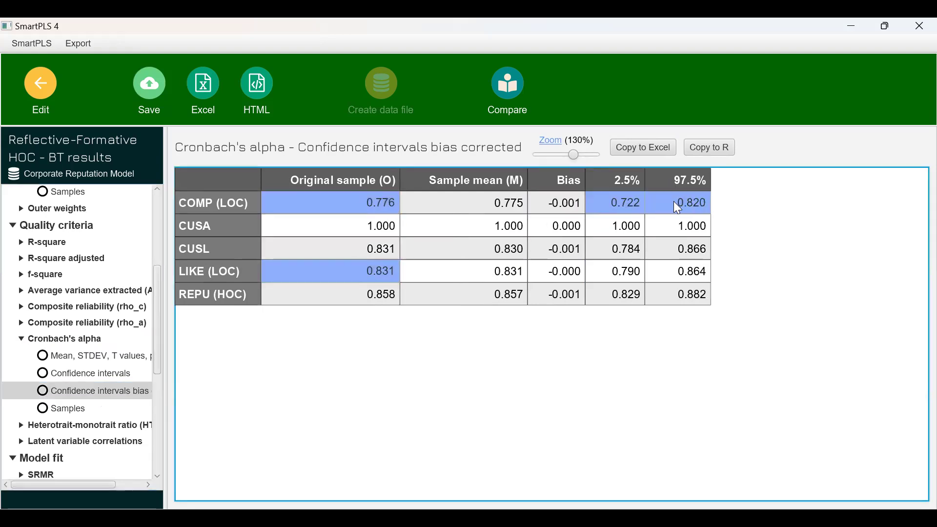
pyautogui.keyDown('ctrl'); pyautogui.click(626, 269); pyautogui.keyUp('ctrl')
pyautogui.keyDown('ctrl'); pyautogui.click(684, 271); pyautogui.keyUp('ctrl')
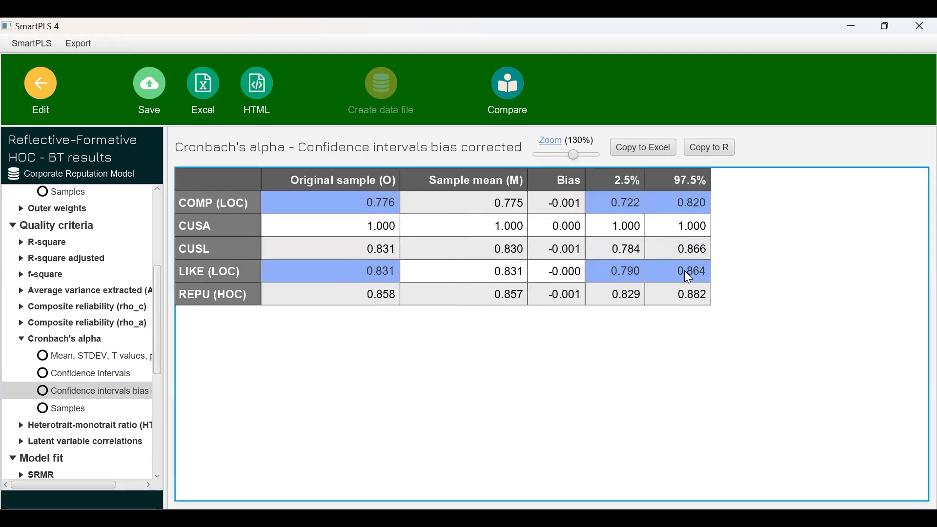
# Step: Show the bootstrapped composite reliability (rho_c) results and highlight the original sample and p values of COMP (LOC) and LIKE (LOC)
pyautogui.click(157, 337)
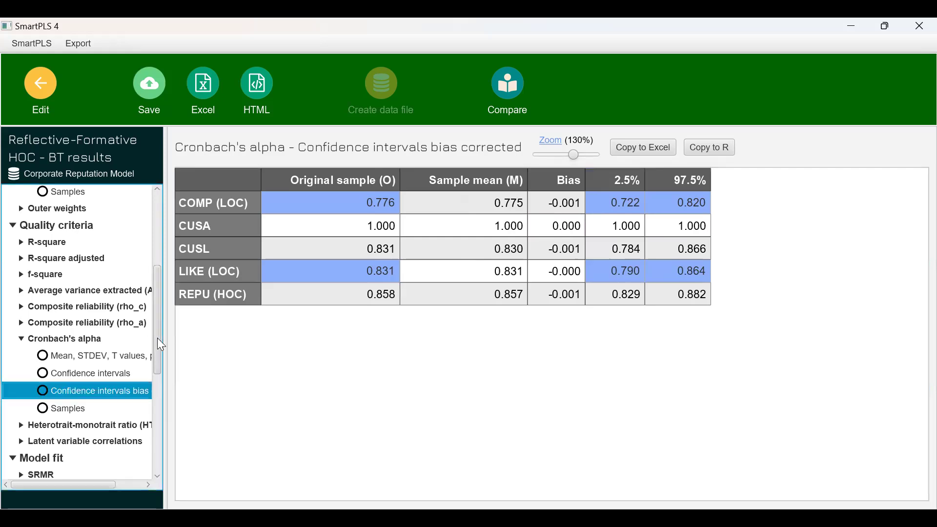
pyautogui.click(109, 307)
pyautogui.click(331, 214)
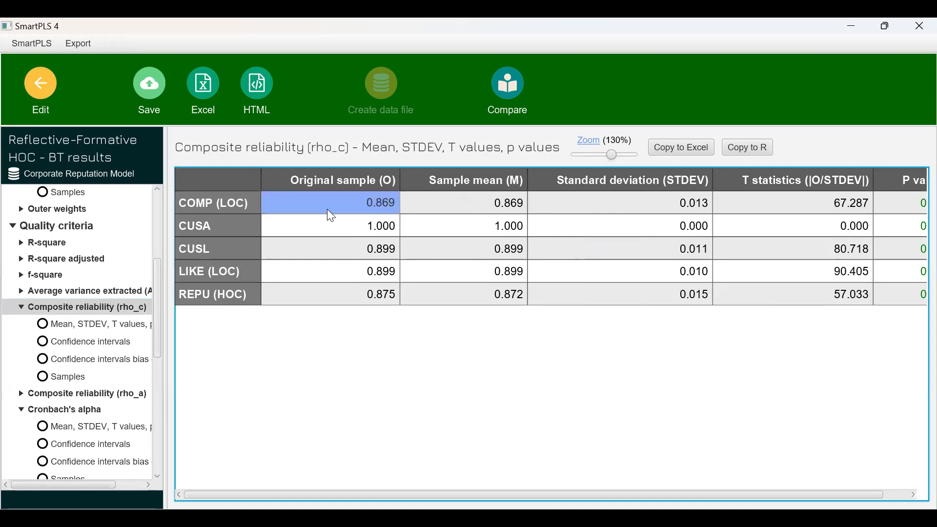
pyautogui.keyDown('ctrl'); pyautogui.click(342, 270); pyautogui.keyUp('ctrl')
pyautogui.moveTo(505, 492); pyautogui.dragTo(807, 471)
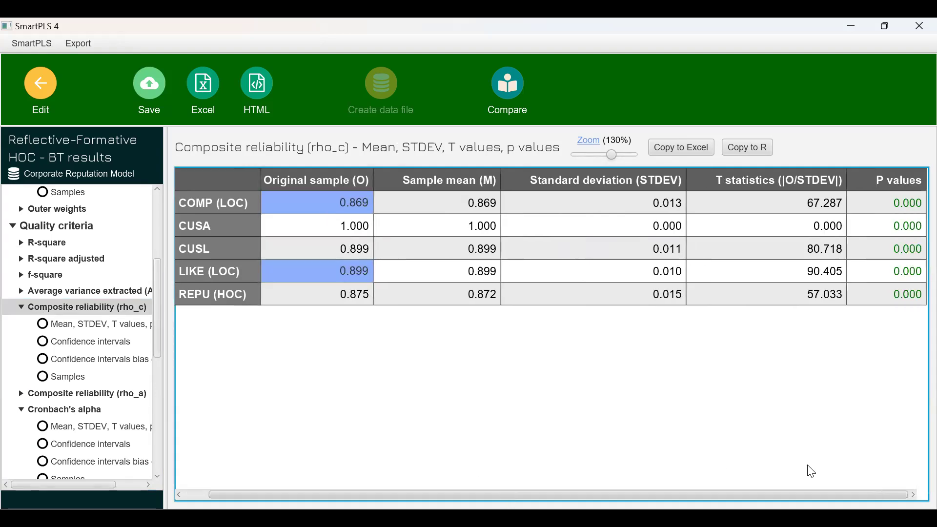
pyautogui.keyDown('ctrl'); pyautogui.click(902, 204); pyautogui.keyUp('ctrl')
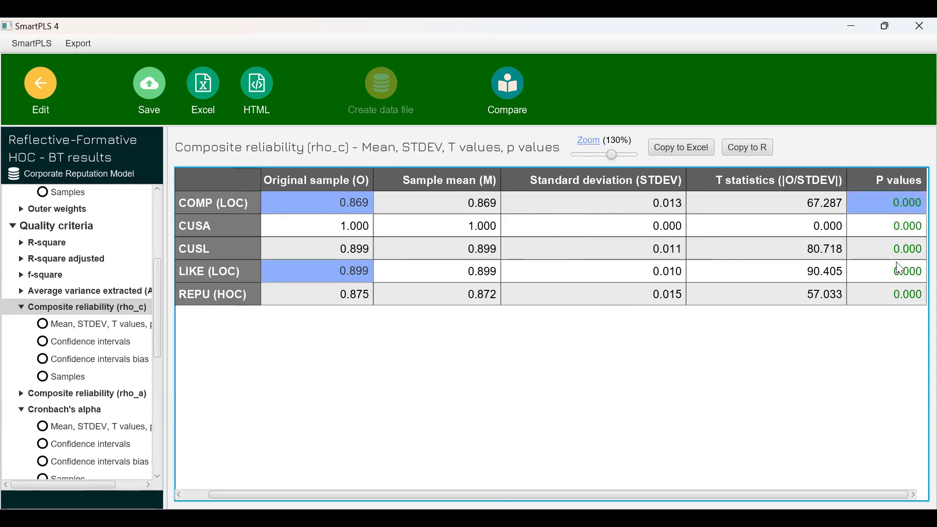
pyautogui.keyDown('ctrl'); pyautogui.click(891, 273); pyautogui.keyUp('ctrl')
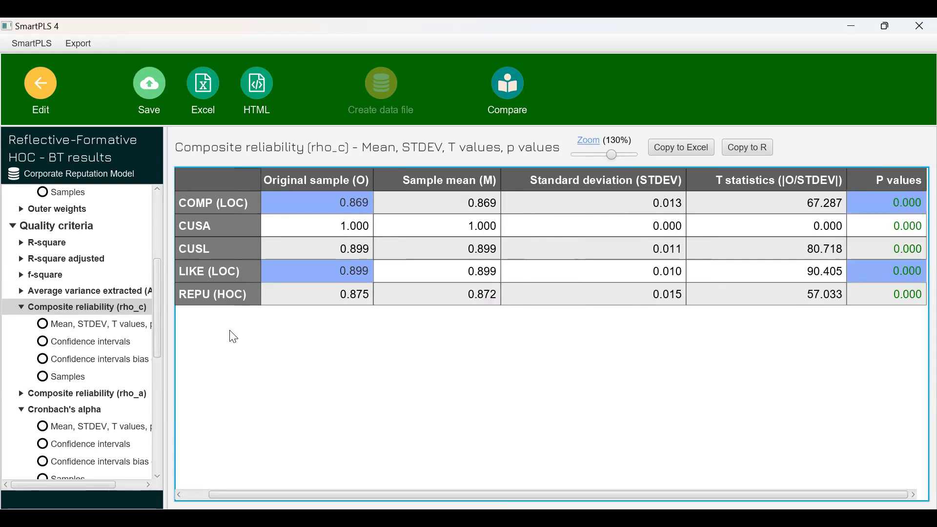
# Step: Show the rho_c confidence intervals and highlight the original sample, 2.5% and 97.5% values of COMP (LOC) and LIKE (LOC)
pyautogui.click(114, 345)
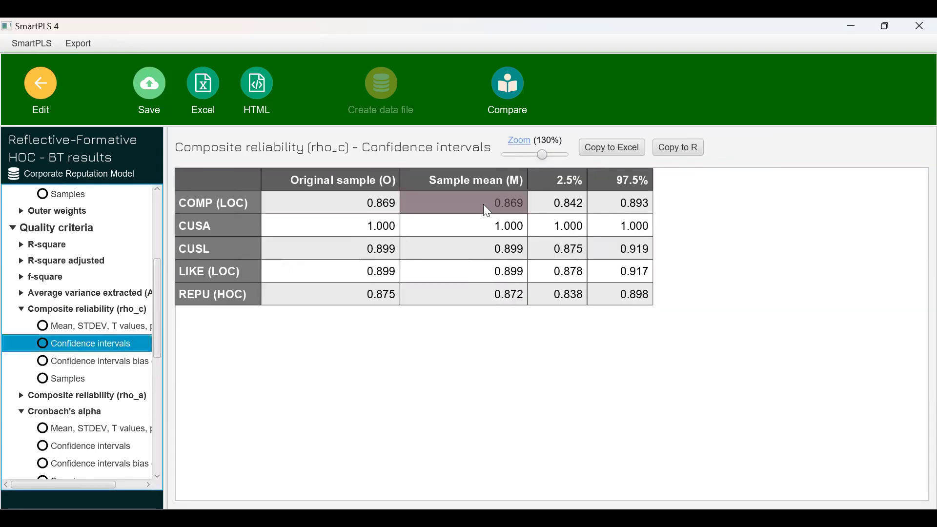
pyautogui.click(366, 207)
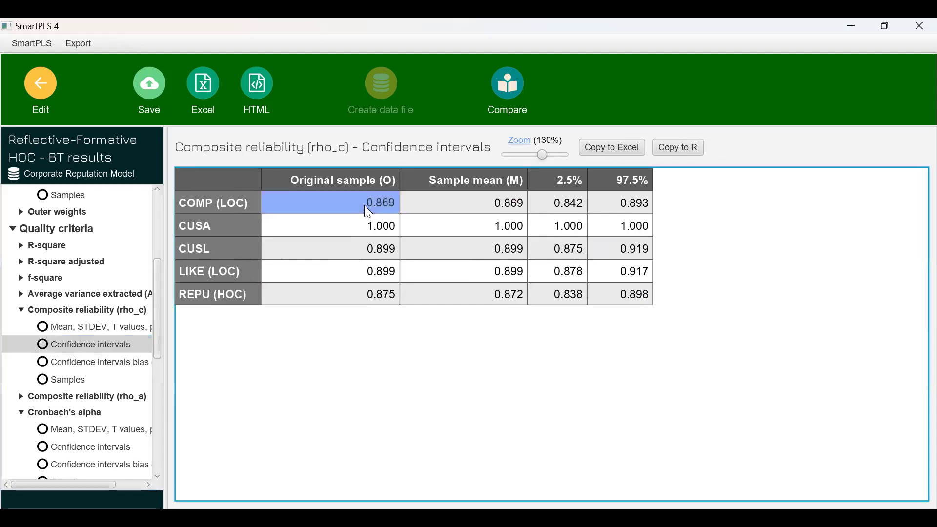
pyautogui.keyDown('ctrl'); pyautogui.click(358, 271); pyautogui.keyUp('ctrl')
pyautogui.keyDown('ctrl'); pyautogui.click(560, 203); pyautogui.keyUp('ctrl')
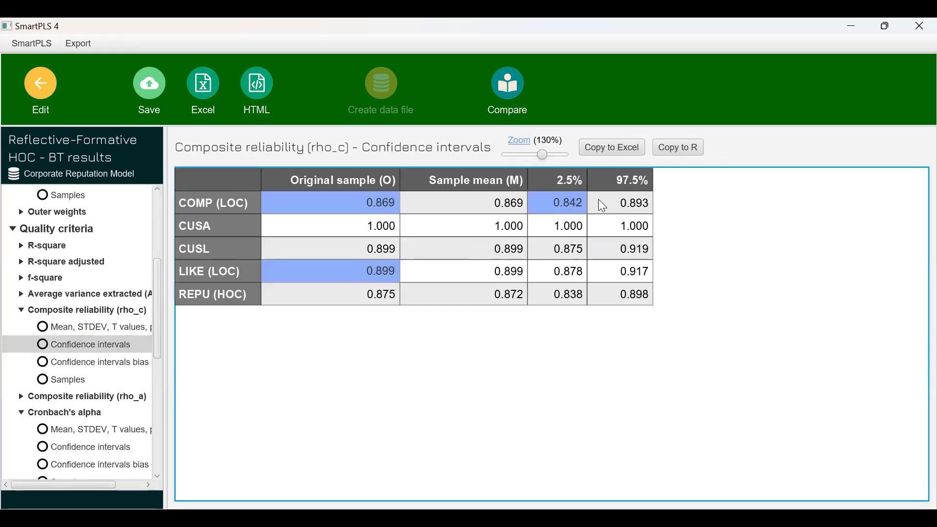
pyautogui.keyDown('ctrl'); pyautogui.click(614, 200); pyautogui.keyUp('ctrl')
pyautogui.keyDown('ctrl'); pyautogui.click(560, 273); pyautogui.keyUp('ctrl')
pyautogui.keyDown('ctrl'); pyautogui.click(623, 270); pyautogui.keyUp('ctrl')
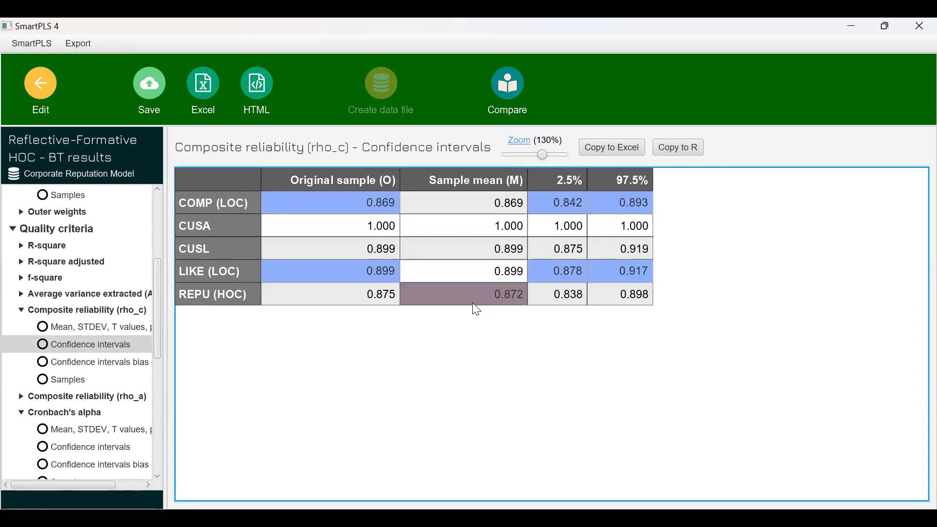
# Step: Show the rho_c bias-corrected confidence intervals and highlight the original sample values and both bounds of COMP (LOC) and LIKE (LOC)
pyautogui.click(105, 364)
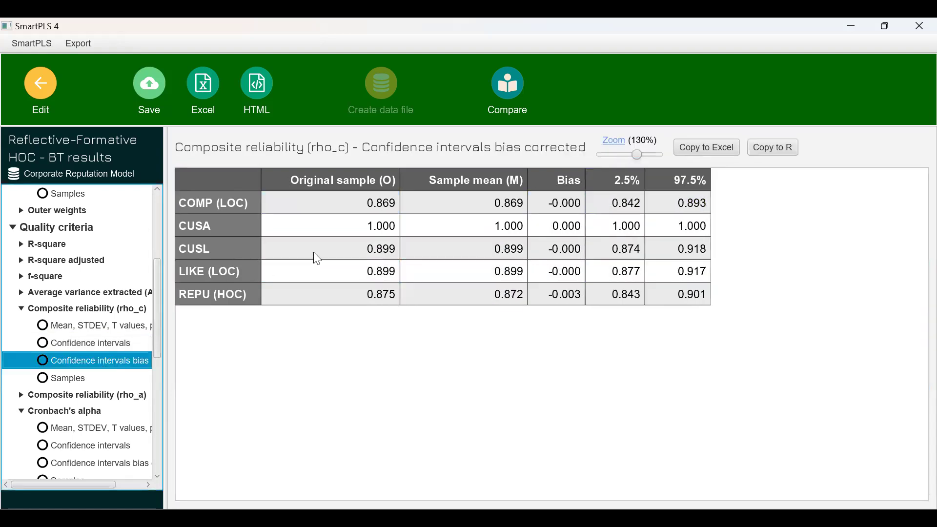
pyautogui.click(339, 205)
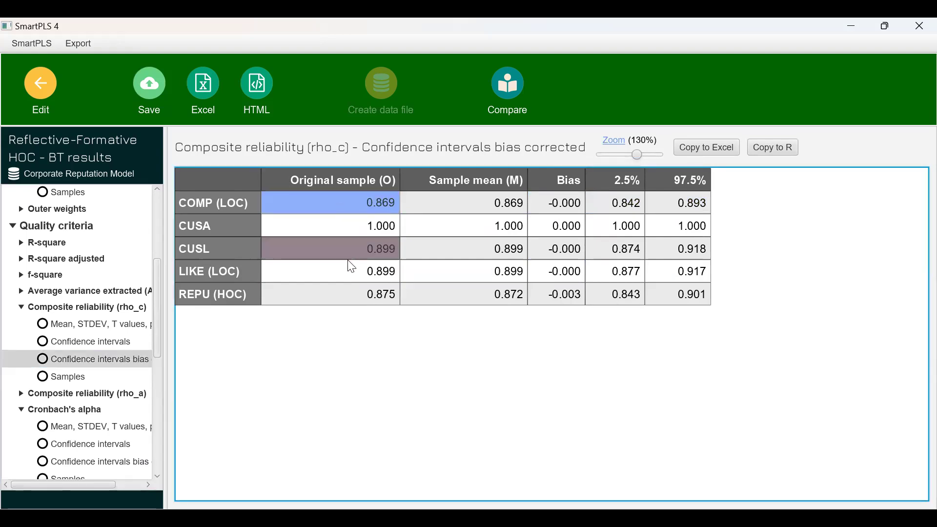
pyautogui.keyDown('ctrl'); pyautogui.click(342, 272); pyautogui.keyUp('ctrl')
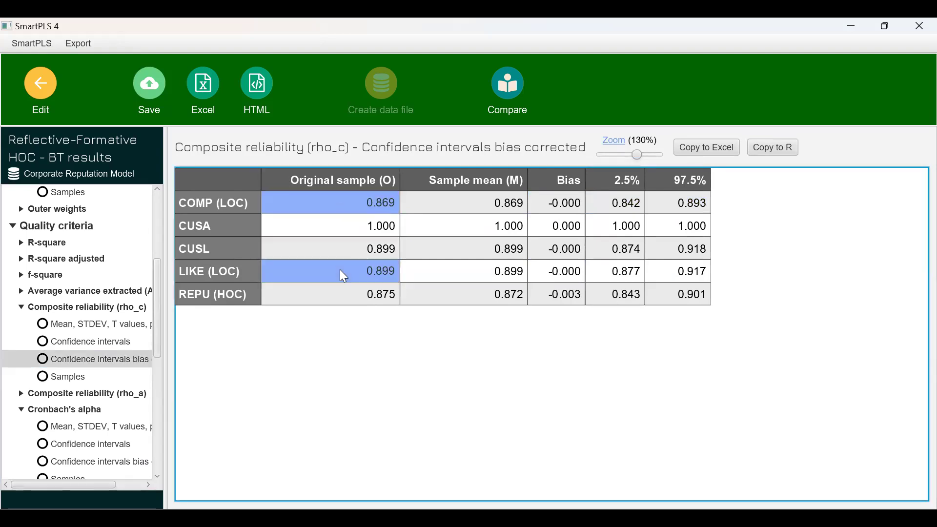
pyautogui.keyDown('ctrl'); pyautogui.click(624, 205); pyautogui.keyUp('ctrl')
pyautogui.keyDown('ctrl'); pyautogui.click(695, 205); pyautogui.keyUp('ctrl')
pyautogui.keyDown('ctrl'); pyautogui.click(629, 269); pyautogui.keyUp('ctrl')
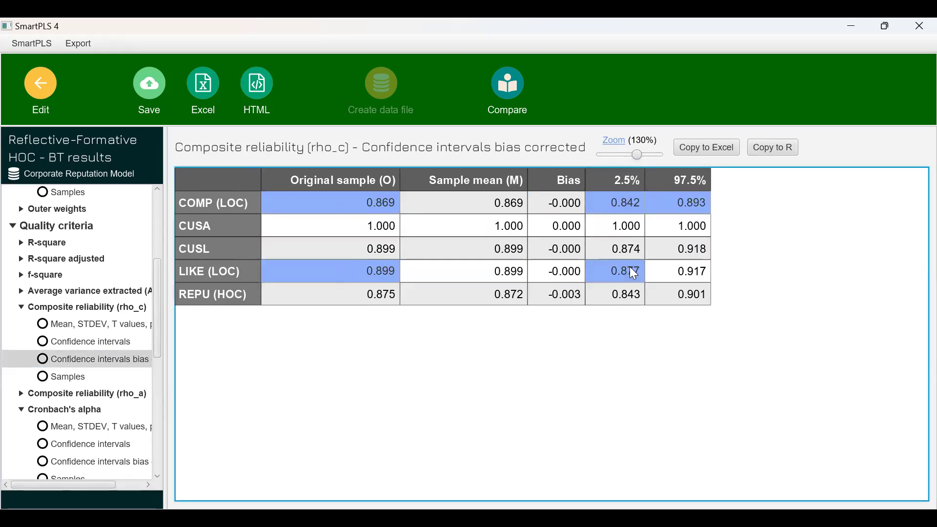
pyautogui.keyDown('ctrl'); pyautogui.click(698, 273); pyautogui.keyUp('ctrl')
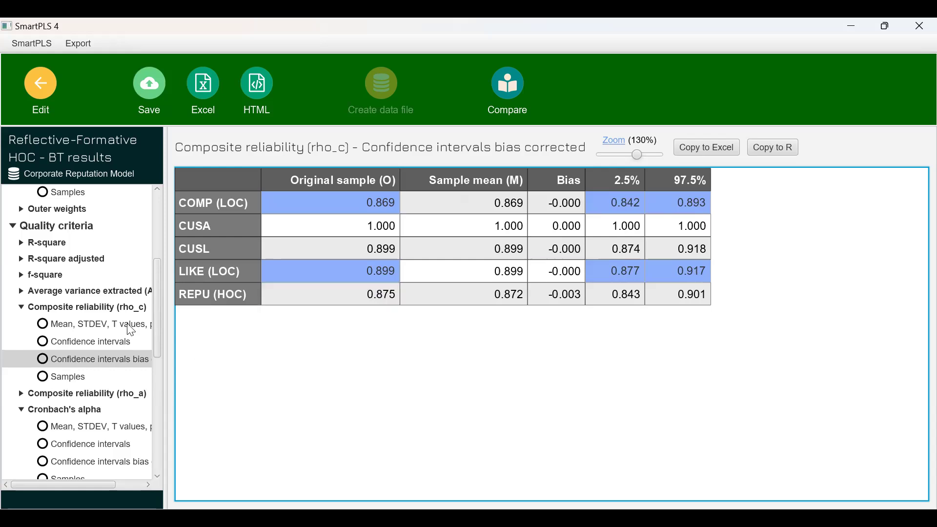
# Step: Show the bootstrapped composite reliability (rho_a) results and highlight the original sample and p values of COMP (LOC) and LIKE (LOC)
pyautogui.click(122, 292)
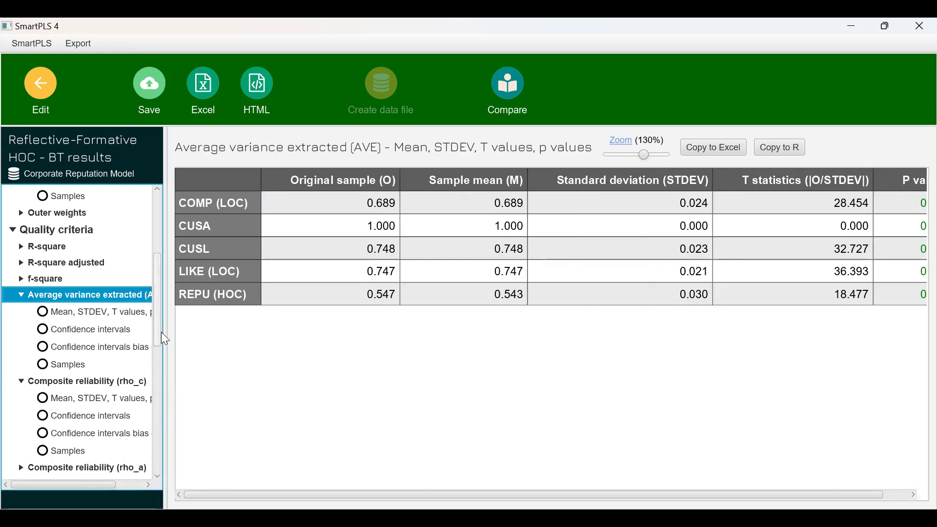
pyautogui.moveTo(156, 332); pyautogui.dragTo(153, 381)
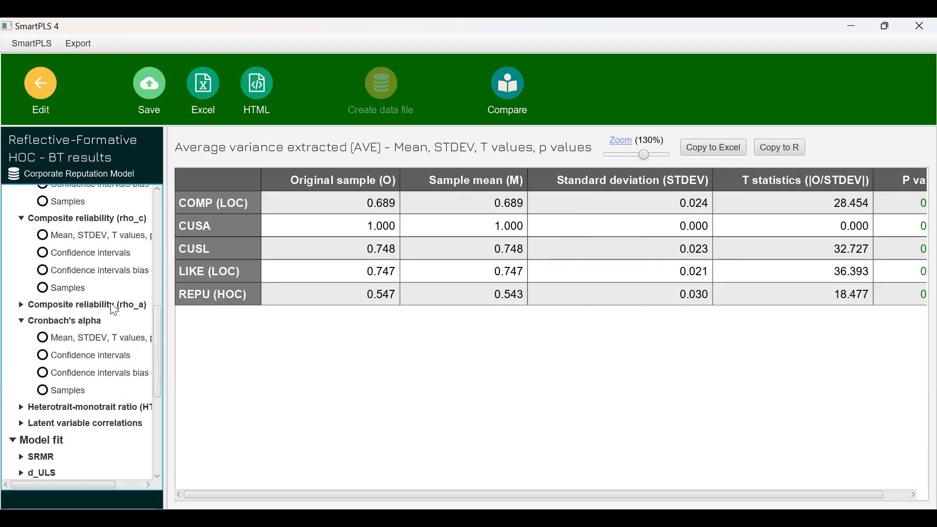
pyautogui.click(110, 305)
pyautogui.click(323, 230)
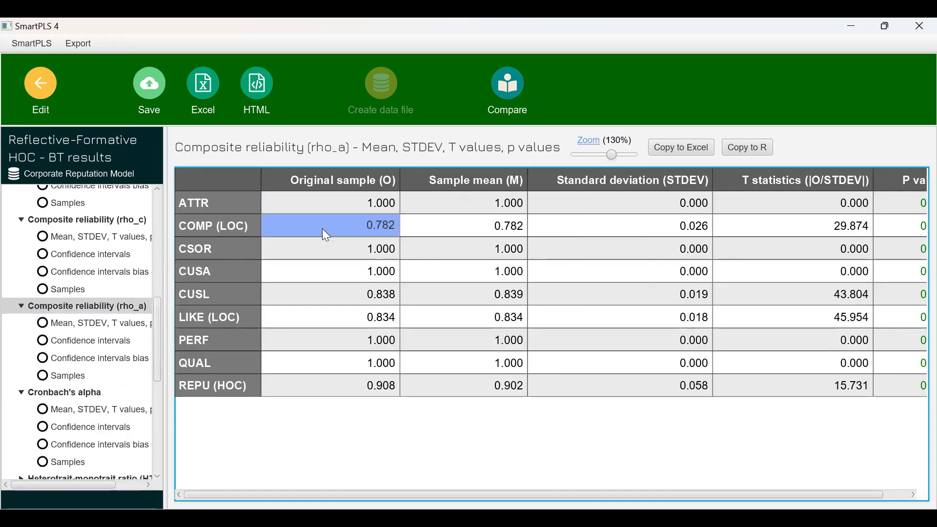
pyautogui.keyDown('ctrl'); pyautogui.click(364, 320); pyautogui.keyUp('ctrl')
pyautogui.moveTo(506, 493); pyautogui.dragTo(652, 487)
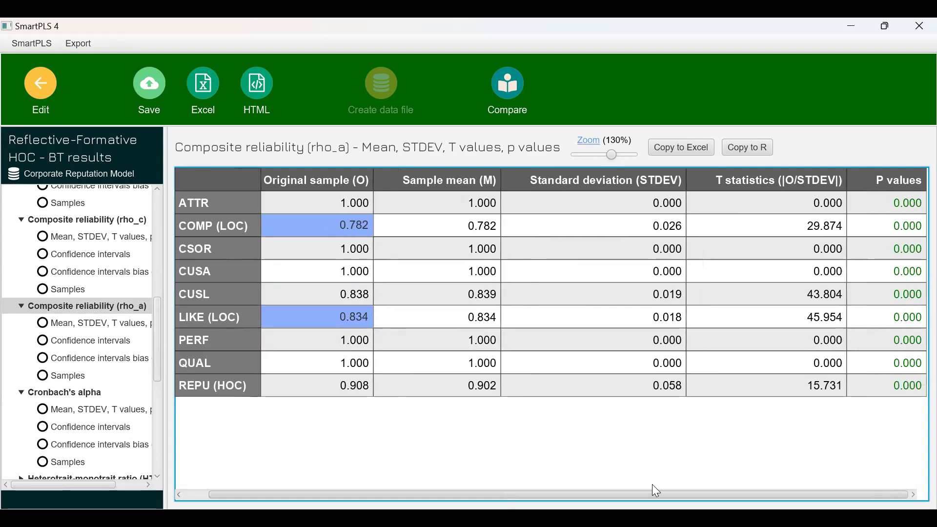
pyautogui.keyDown('ctrl'); pyautogui.click(898, 225); pyautogui.keyUp('ctrl')
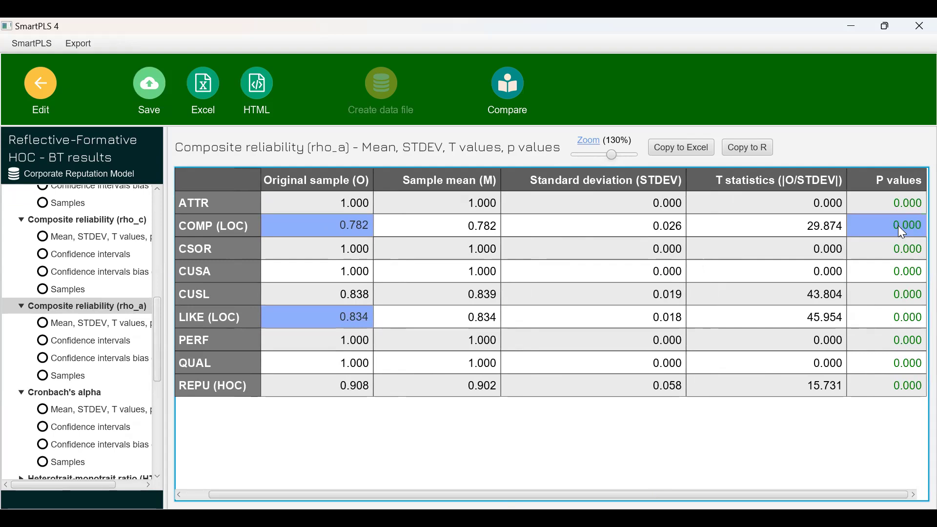
pyautogui.keyDown('ctrl'); pyautogui.click(885, 319); pyautogui.keyUp('ctrl')
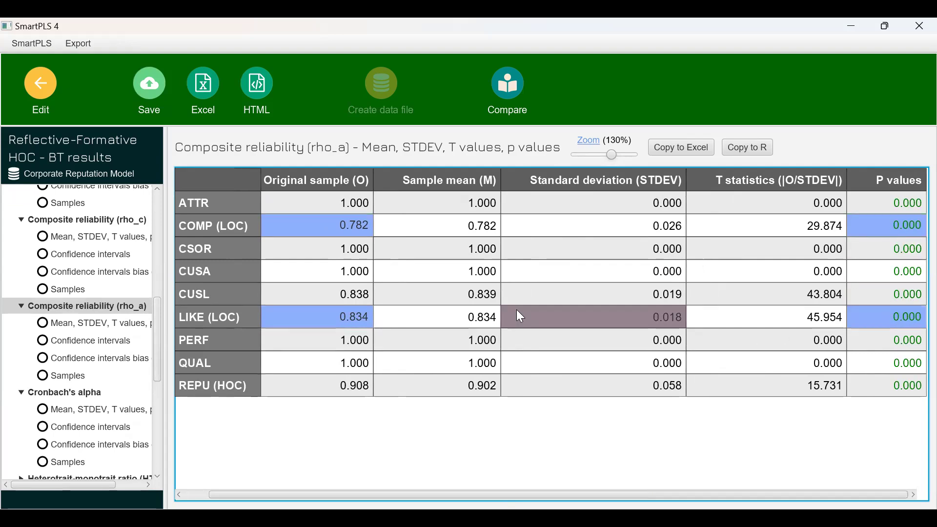
# Step: Show the rho_a confidence intervals and highlight the original sample, 2.5% and 97.5% values of COMP (LOC) and LIKE (LOC)
pyautogui.click(105, 341)
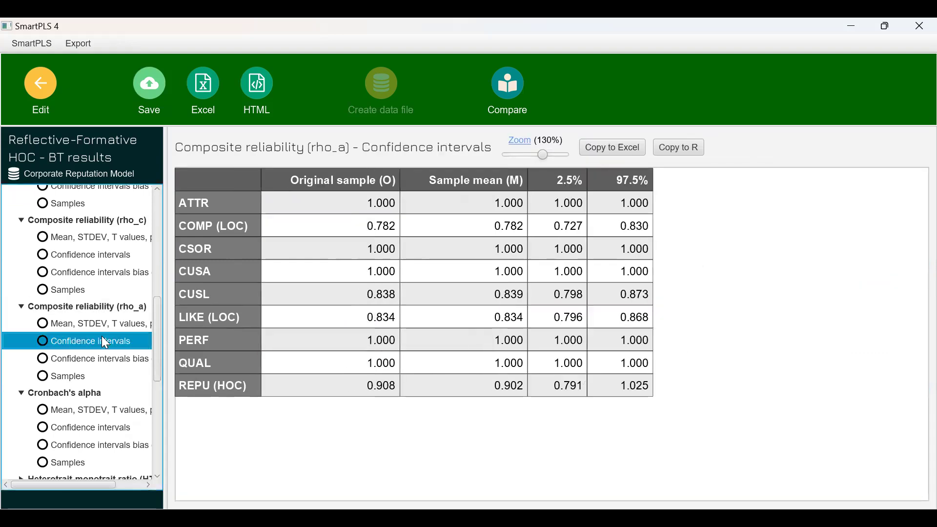
pyautogui.click(375, 228)
pyautogui.keyDown('ctrl'); pyautogui.click(358, 319); pyautogui.keyUp('ctrl')
pyautogui.keyDown('ctrl'); pyautogui.click(566, 226); pyautogui.keyUp('ctrl')
pyautogui.keyDown('ctrl'); pyautogui.click(634, 227); pyautogui.keyUp('ctrl')
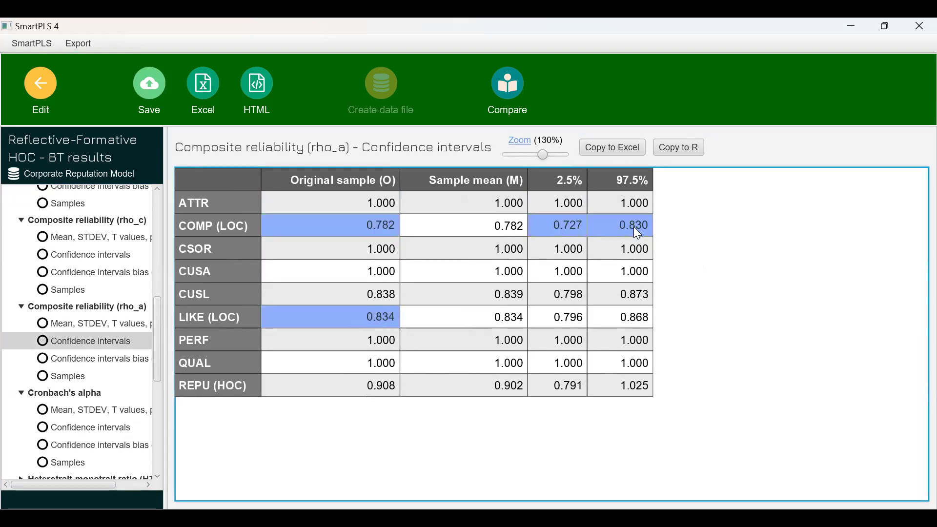
pyautogui.keyDown('ctrl'); pyautogui.click(567, 317); pyautogui.keyUp('ctrl')
pyautogui.keyDown('ctrl'); pyautogui.click(633, 316); pyautogui.keyUp('ctrl')
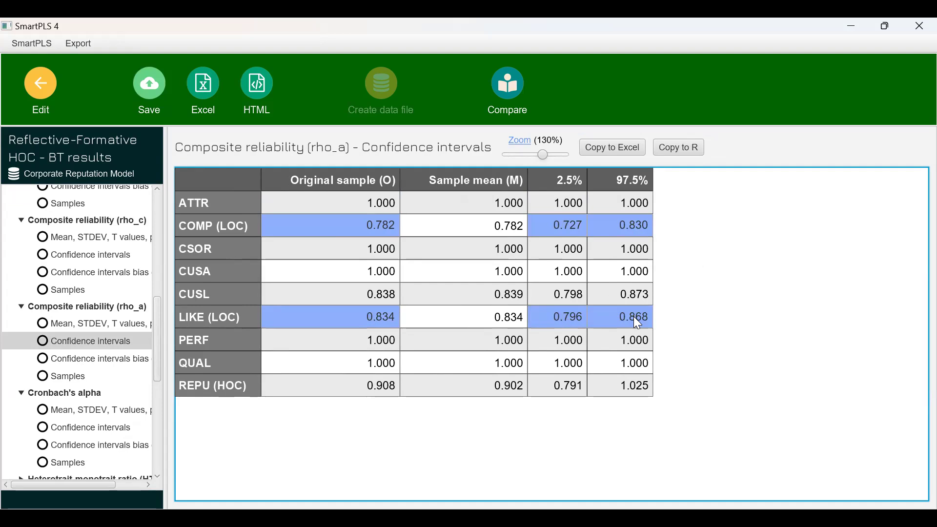
# Step: Show the rho_a bias-corrected confidence intervals and highlight the original sample values and both bounds of COMP (LOC) and LIKE (LOC)
pyautogui.click(133, 362)
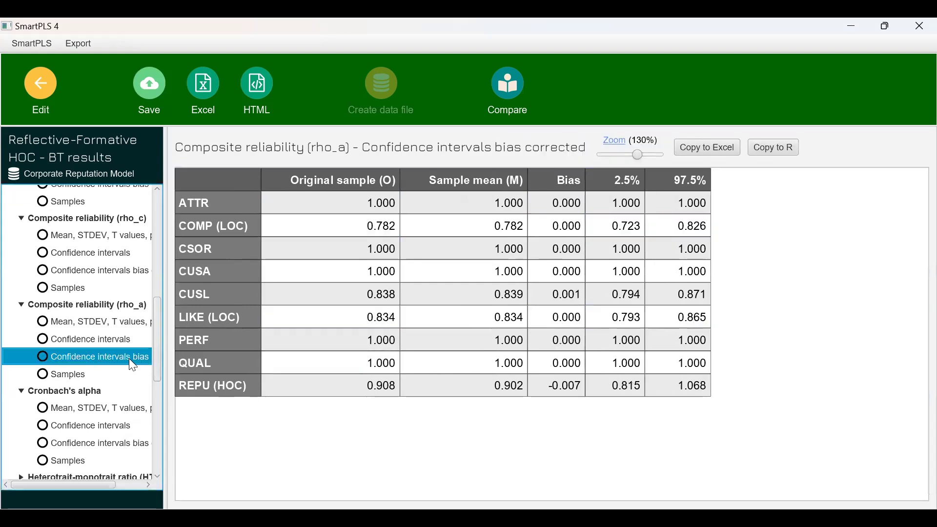
pyautogui.click(387, 228)
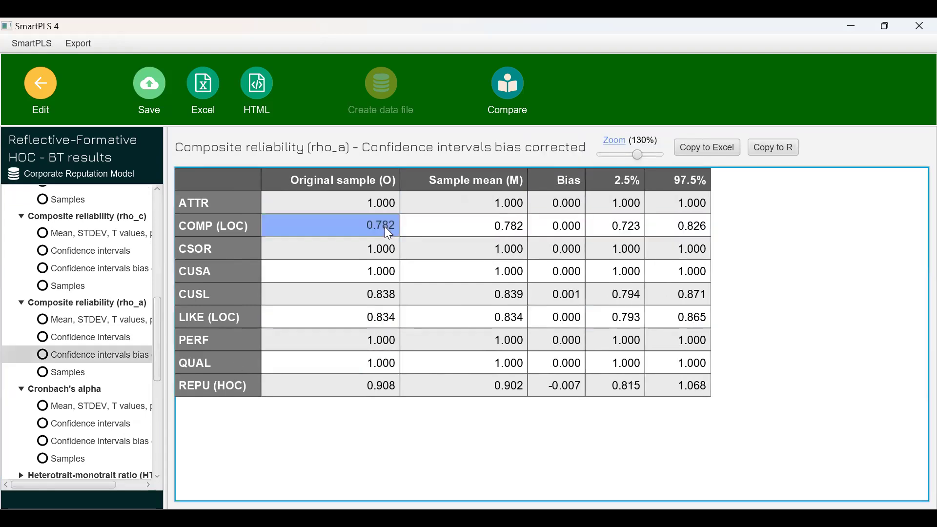
pyautogui.keyDown('ctrl'); pyautogui.click(368, 319); pyautogui.keyUp('ctrl')
pyautogui.keyDown('ctrl'); pyautogui.click(627, 229); pyautogui.keyUp('ctrl')
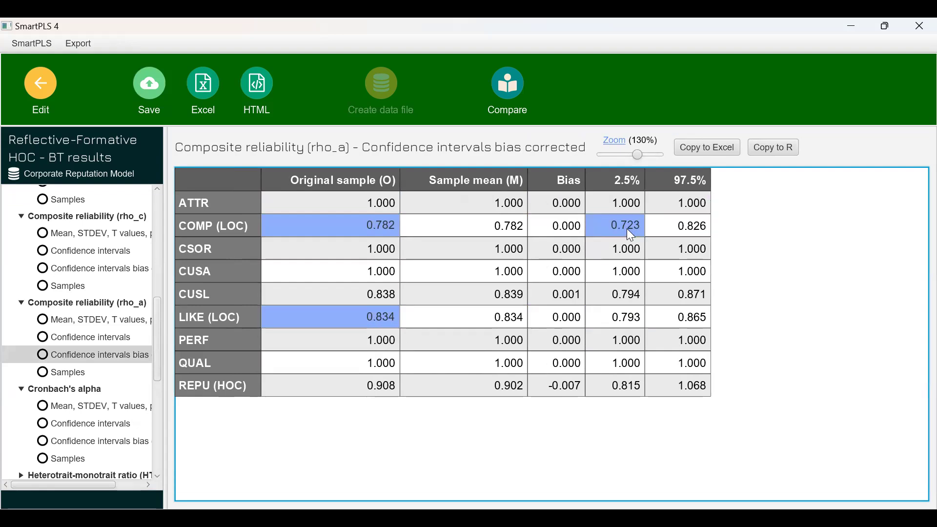
pyautogui.keyDown('ctrl'); pyautogui.click(695, 227); pyautogui.keyUp('ctrl')
pyautogui.moveTo(614, 326); pyautogui.dragTo(675, 323)
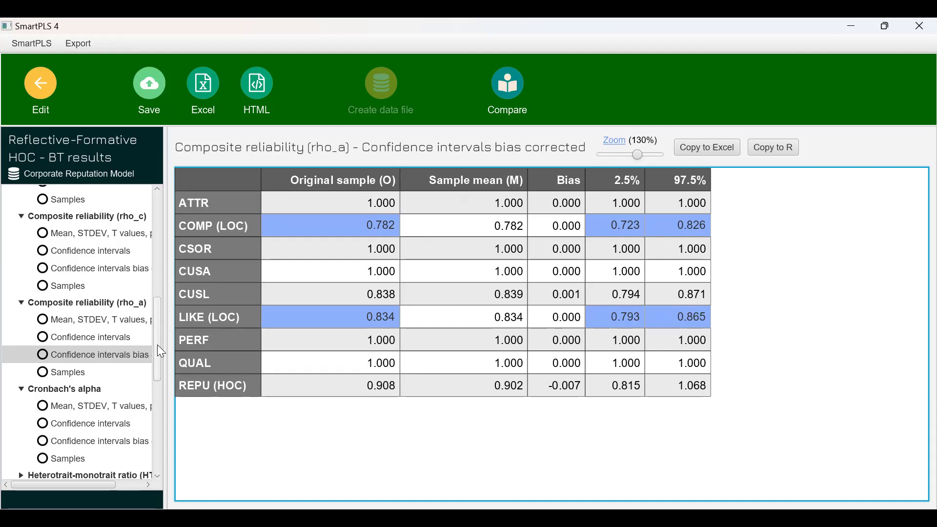
# Step: Show the bootstrapped average variance extracted results and highlight the original sample and p values of COMP (LOC) and LIKE (LOC)
pyautogui.scroll(-3, 157, 344)
pyautogui.scroll(6, 159, 356)
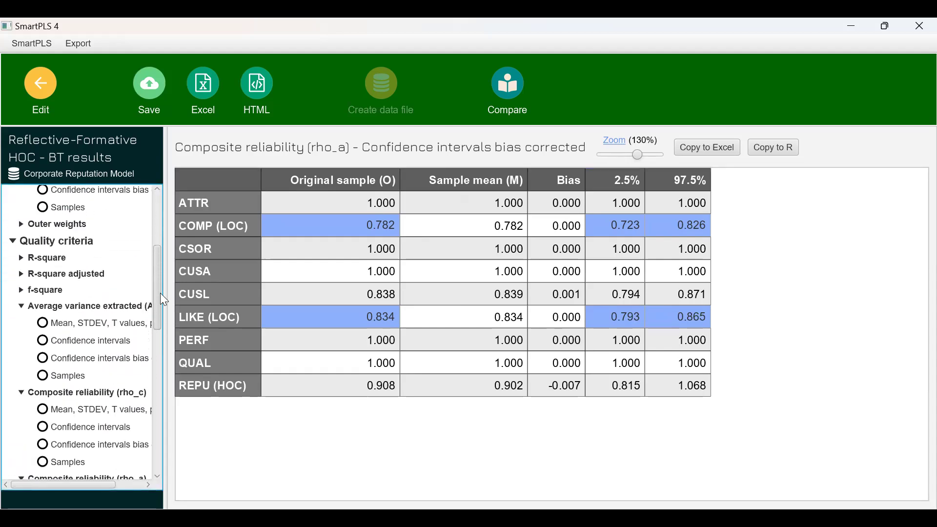
pyautogui.click(74, 313)
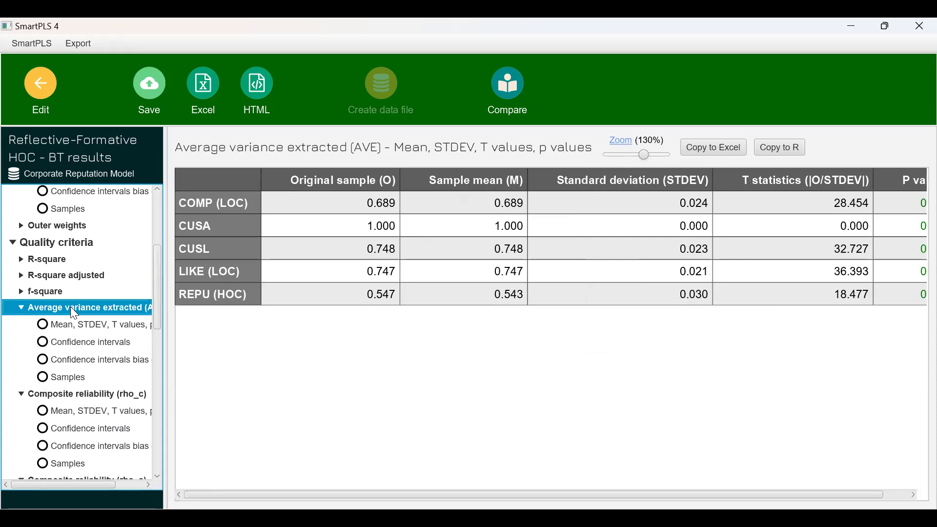
pyautogui.click(348, 201)
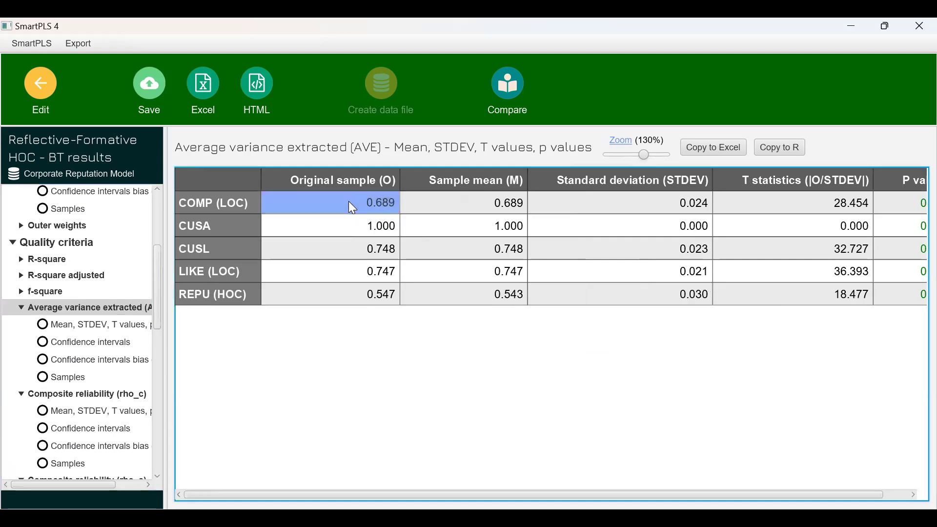
pyautogui.keyDown('ctrl'); pyautogui.click(360, 273); pyautogui.keyUp('ctrl')
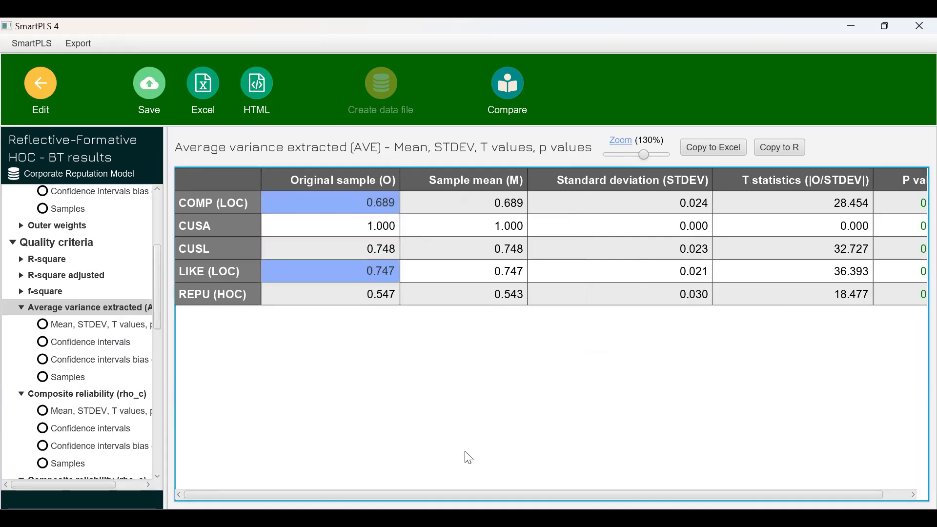
pyautogui.moveTo(445, 497); pyautogui.dragTo(471, 497)
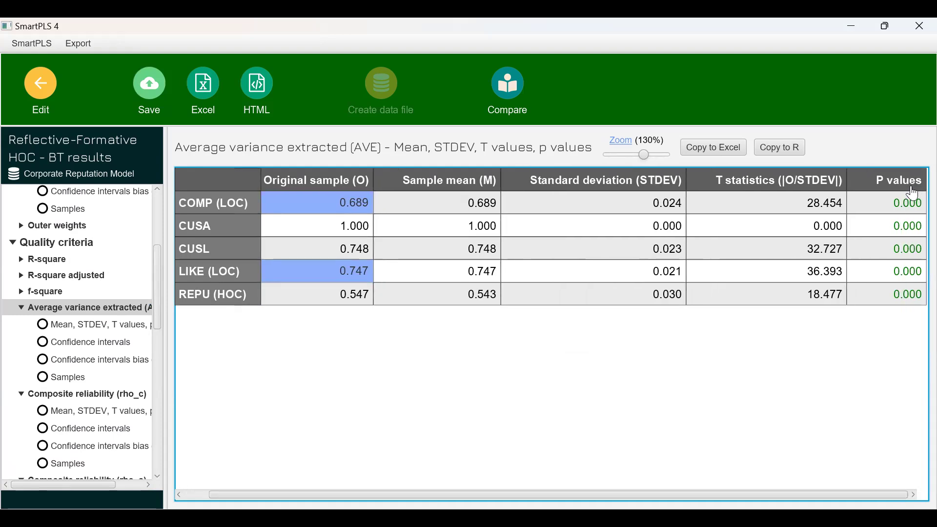
pyautogui.keyDown('ctrl'); pyautogui.click(900, 205); pyautogui.keyUp('ctrl')
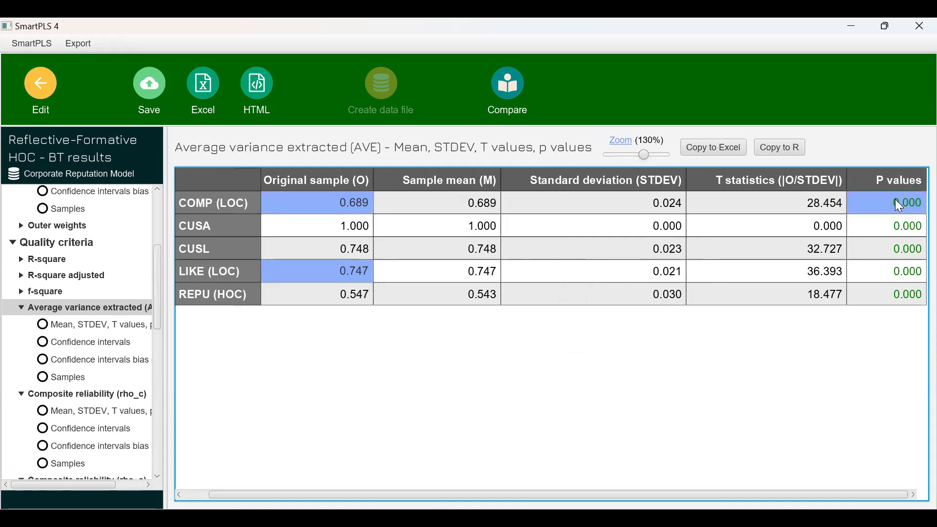
pyautogui.keyDown('ctrl'); pyautogui.click(897, 272); pyautogui.keyUp('ctrl')
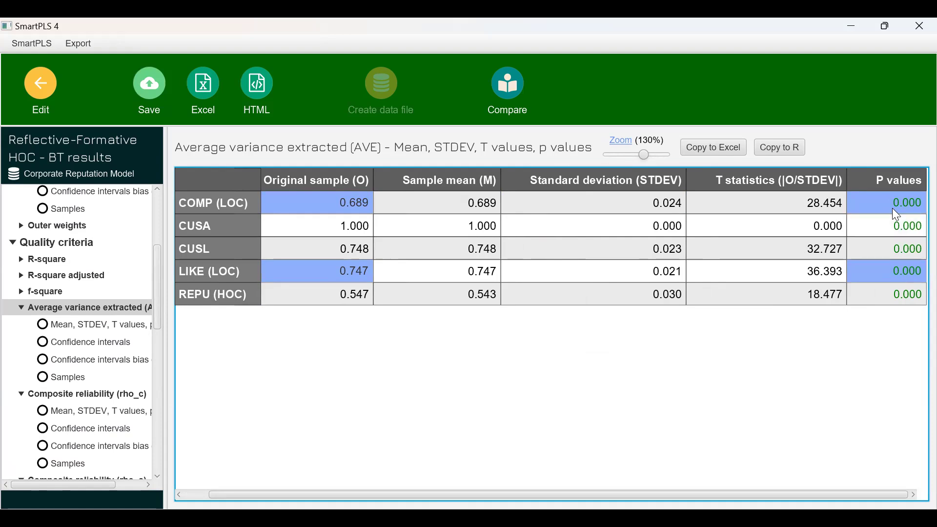
# Step: Show the AVE confidence intervals and their bias-corrected version, highlighting the 2.5% and 97.5% bounds of COMP (LOC) and LIKE (LOC) in each
pyautogui.click(96, 345)
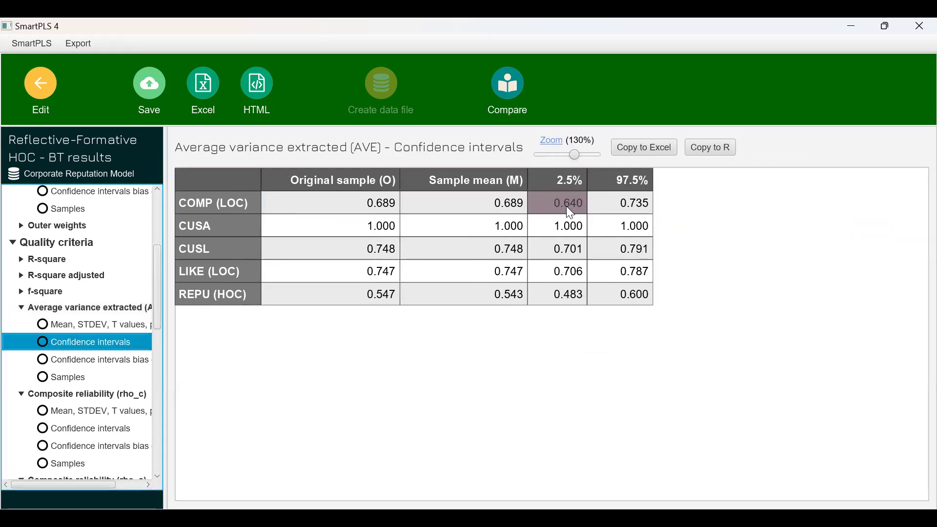
pyautogui.moveTo(566, 206); pyautogui.dragTo(631, 205)
pyautogui.moveTo(574, 278); pyautogui.dragTo(633, 280)
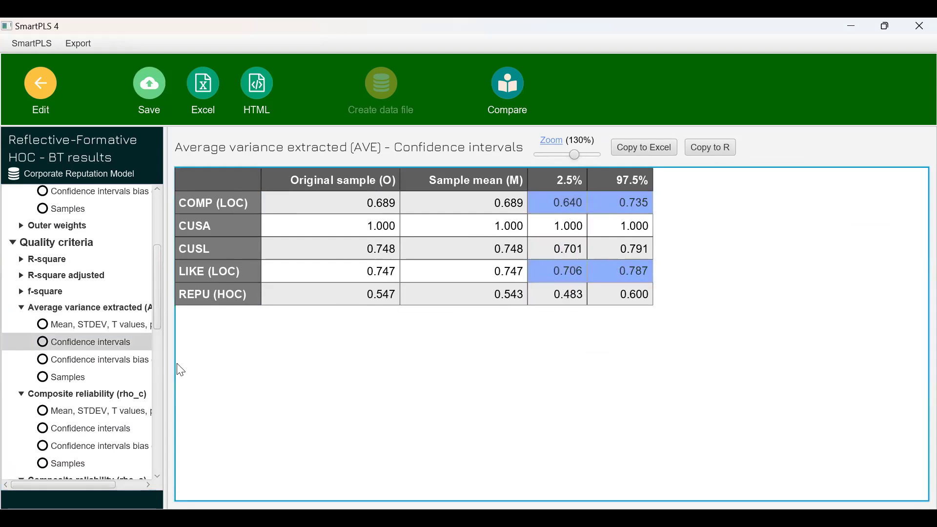
pyautogui.click(114, 360)
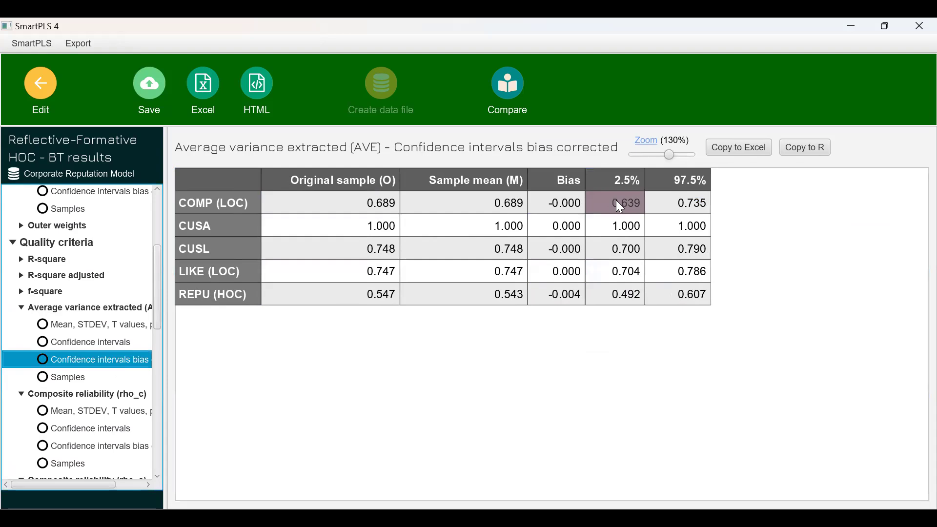
pyautogui.moveTo(616, 205); pyautogui.dragTo(719, 203)
pyautogui.moveTo(629, 275); pyautogui.dragTo(685, 272)
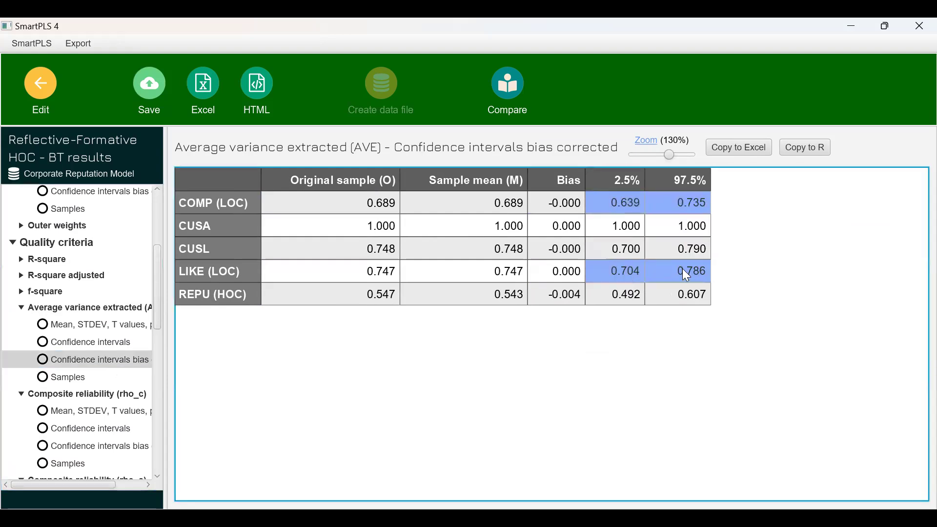
# Step: Highlight the HTMT confidence bounds from CUSA <-> COMP (LOC) through LIKE (LOC) <-> CUSL, excluding the REPU (HOC) rows, and return to the model
pyautogui.moveTo(158, 307); pyautogui.dragTo(150, 402)
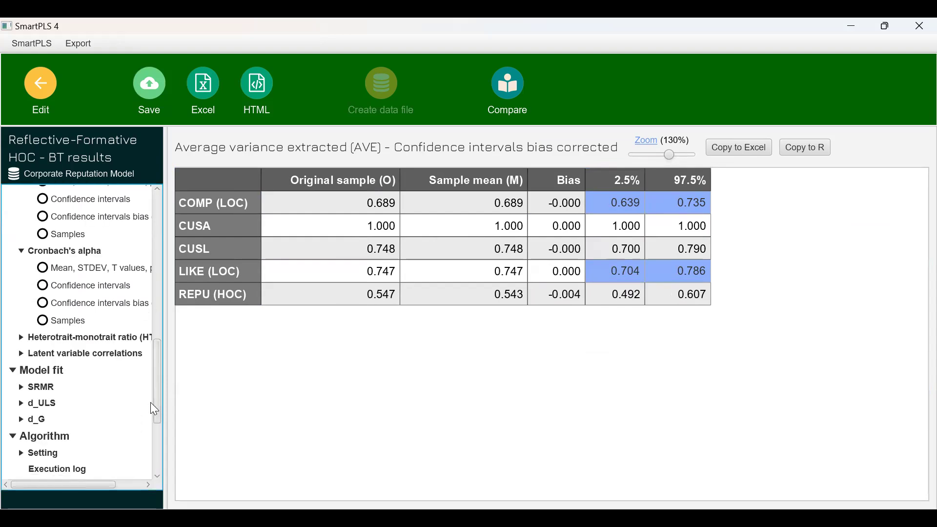
pyautogui.click(94, 337)
pyautogui.moveTo(657, 200); pyautogui.dragTo(689, 314)
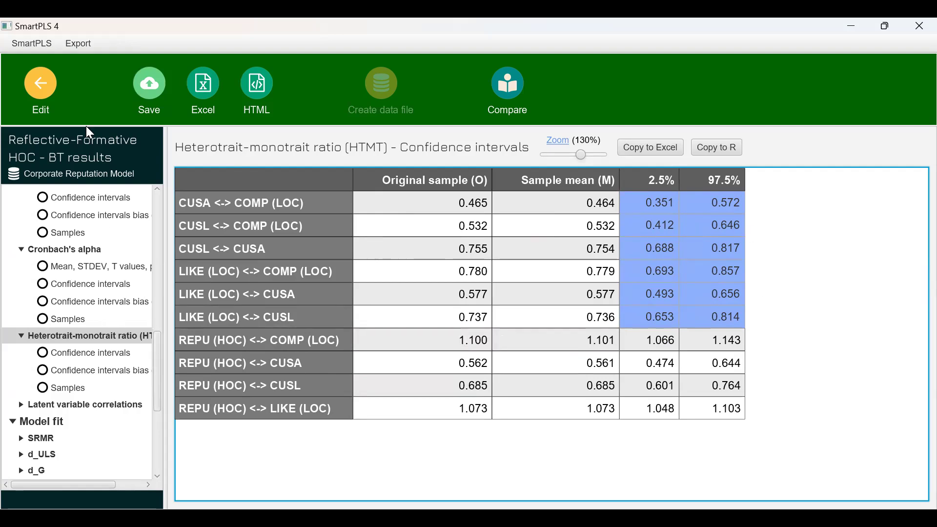
pyautogui.click(50, 98)
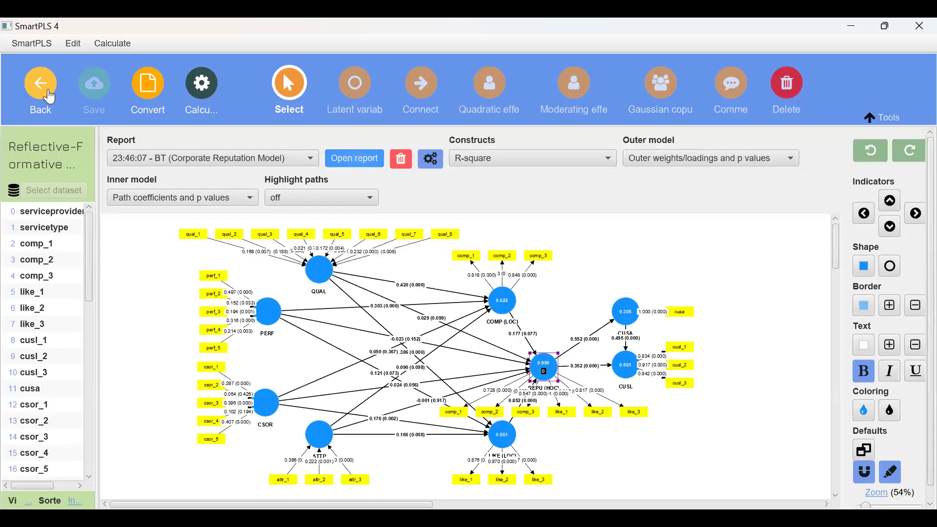
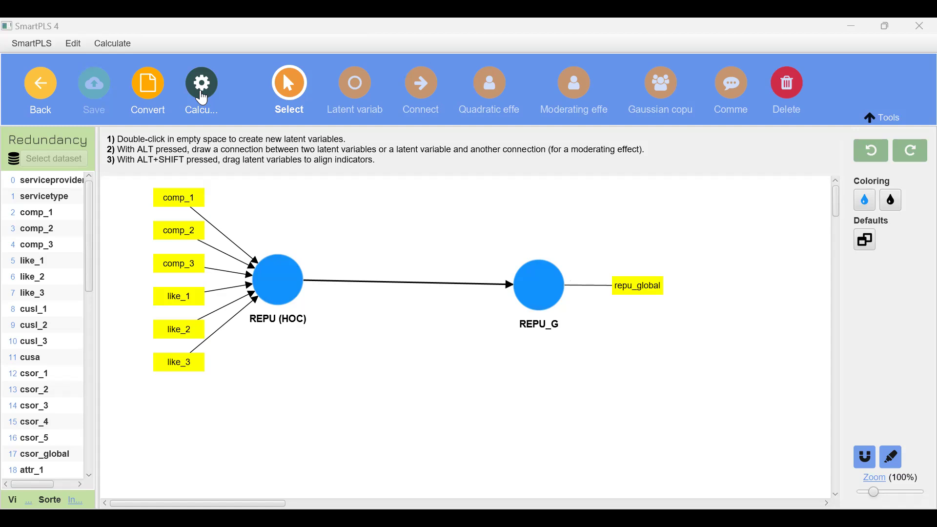
# Step: Run bootstrapping on the Redundancy model with 5000 subsamples, complete results, percentile bootstrap and a two-tailed test at 0.05 significance
pyautogui.click(202, 97)
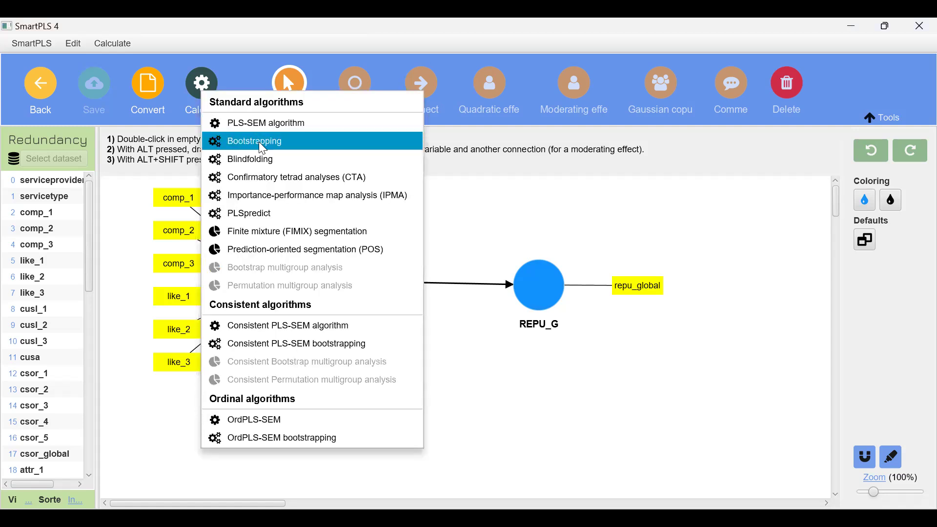
pyautogui.click(264, 146)
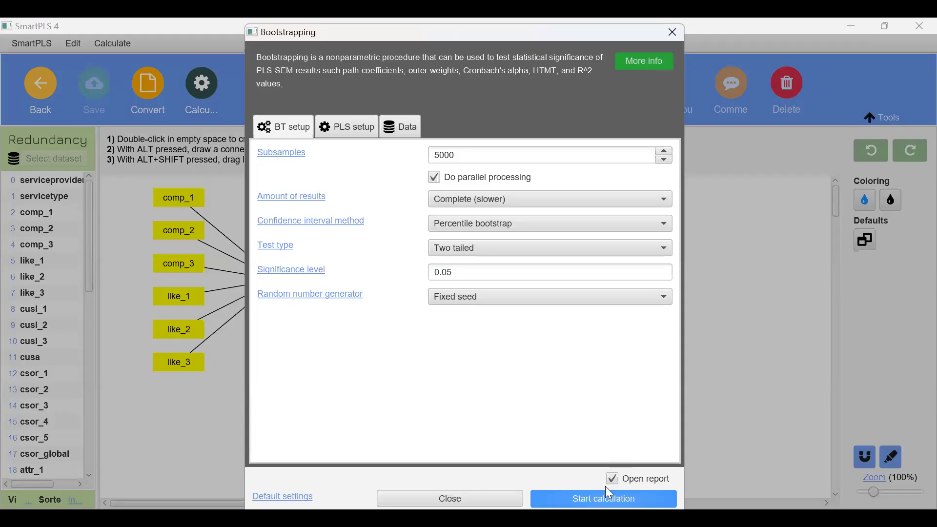
pyautogui.click(589, 499)
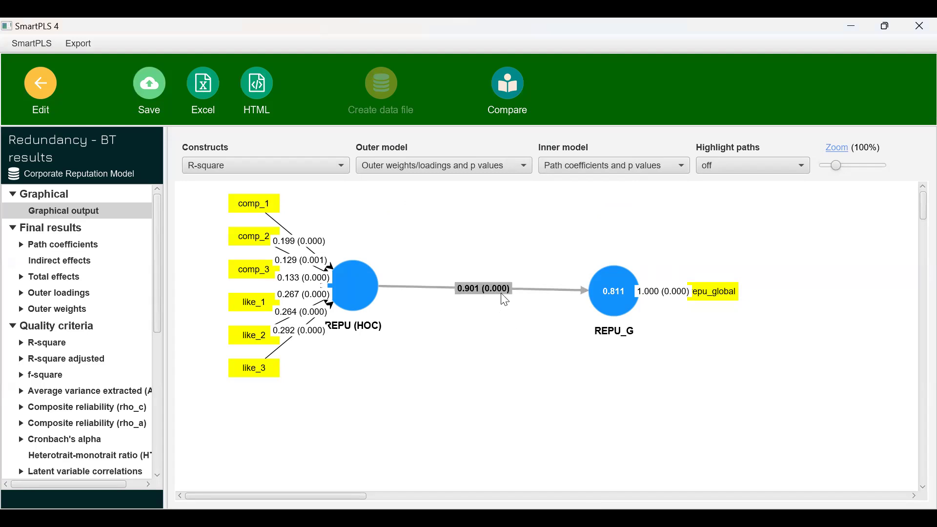
# Step: Leave the Redundancy bootstrapping report and its model, and open the Reflective-Formative HOC model from the project list
pyautogui.click(42, 94)
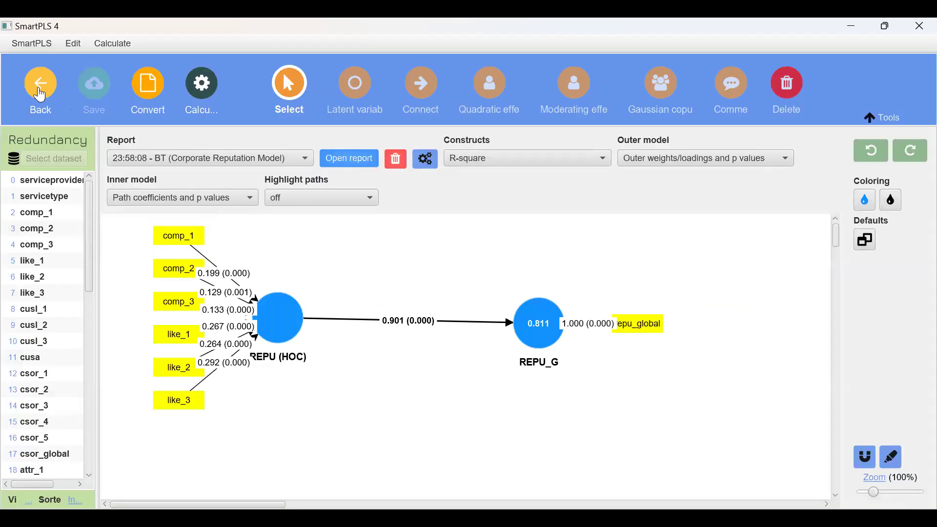
pyautogui.click(41, 94)
pyautogui.doubleClick(102, 232)
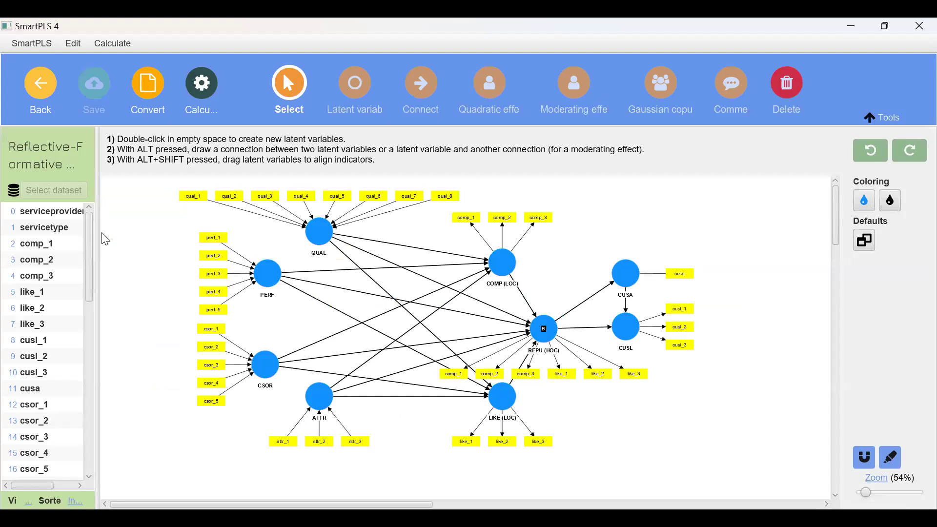
# Step: Run the PLS-SEM algorithm on the Reflective-Formative HOC model with path weighting, standardized results and default initial weights
pyautogui.click(510, 257)
pyautogui.click(501, 406)
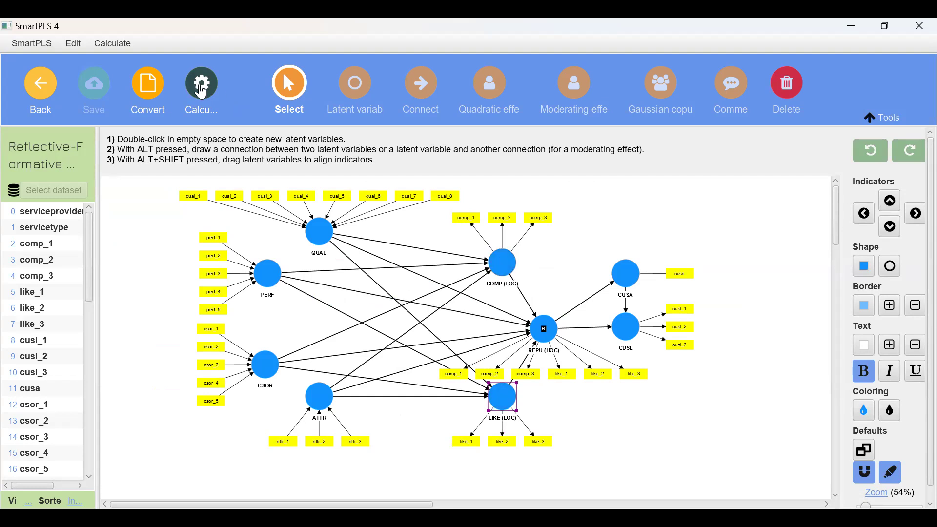
pyautogui.click(203, 89)
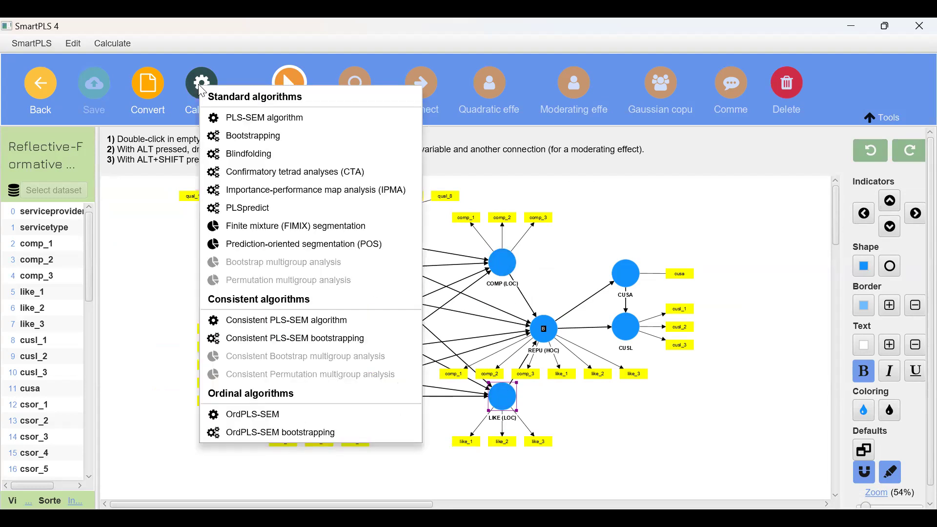
pyautogui.click(305, 118)
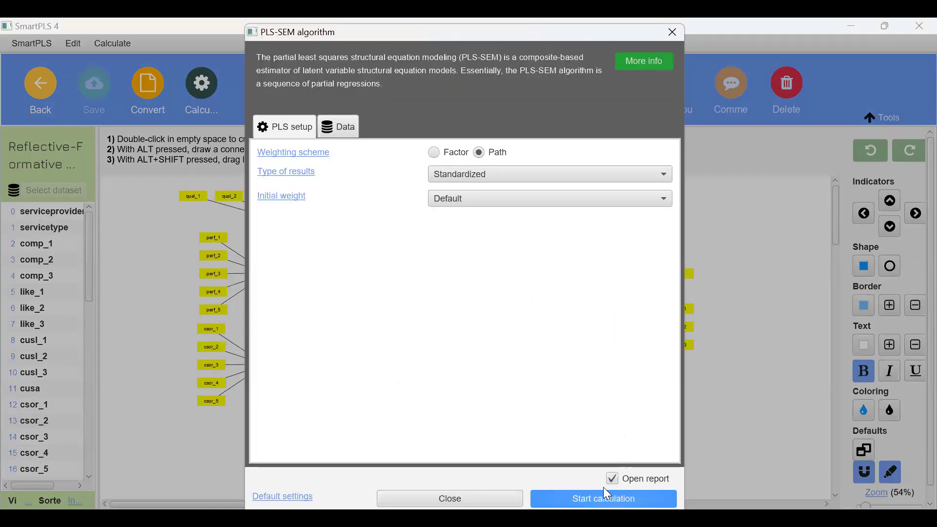
pyautogui.click(589, 498)
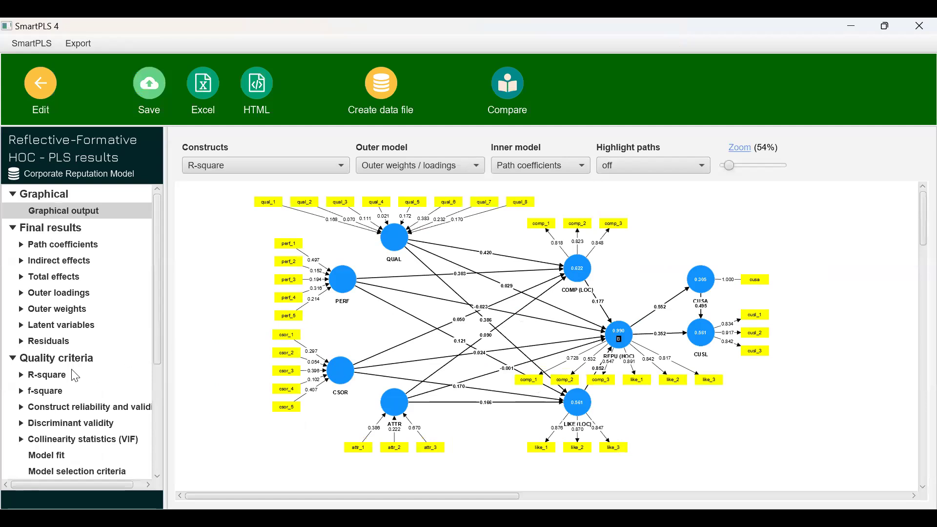
# Step: Show the inner model VIF values and highlight those of COMP (LOC) and LIKE (LOC) on REPU (HOC)
pyautogui.moveTo(161, 332); pyautogui.dragTo(157, 394)
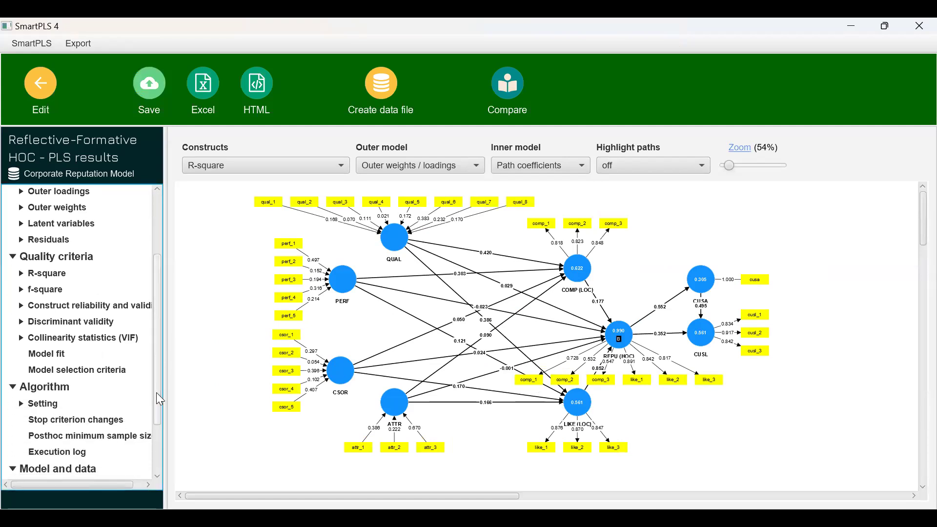
pyautogui.click(100, 344)
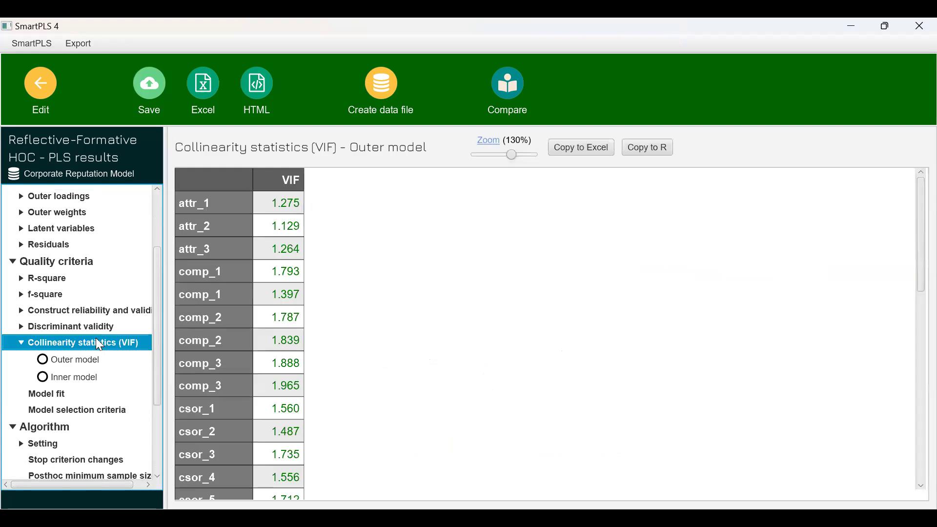
pyautogui.click(49, 379)
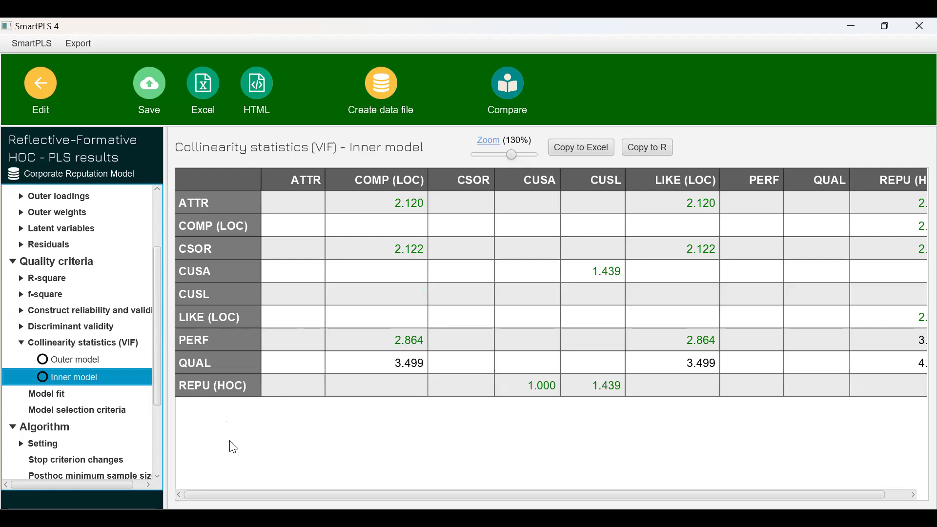
pyautogui.moveTo(334, 497); pyautogui.dragTo(559, 490)
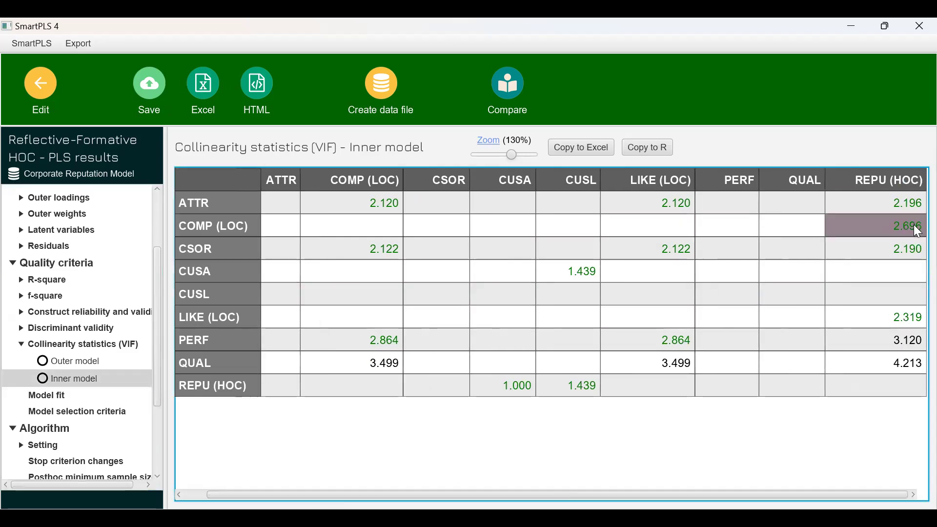
pyautogui.click(898, 227)
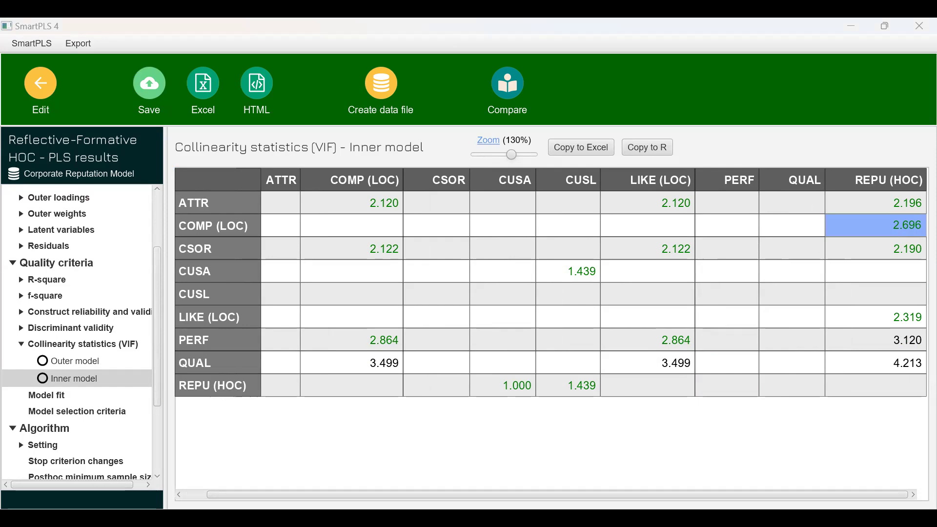
pyautogui.click(875, 317)
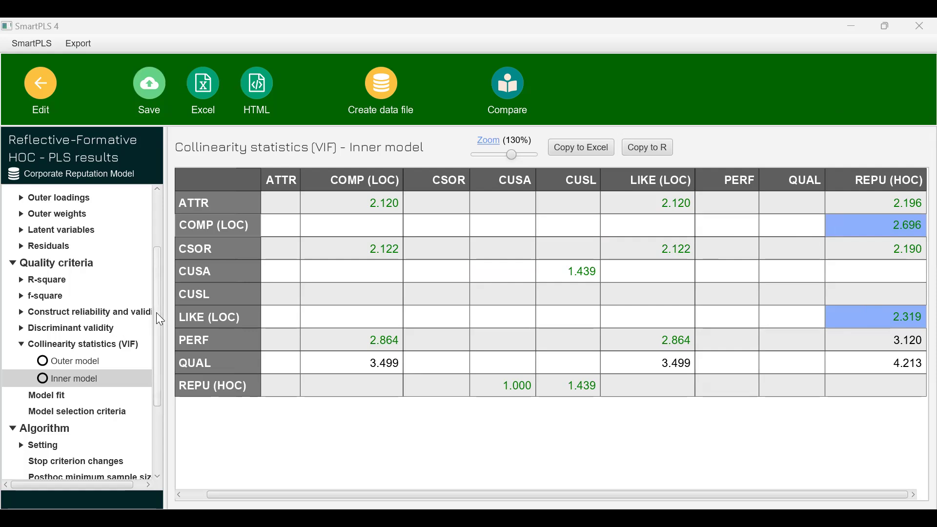
# Step: Show the total effects matrix of the PLS report and highlight the effects of COMP (LOC) and LIKE (LOC) on REPU (HOC) in turn
pyautogui.moveTo(161, 320); pyautogui.dragTo(156, 202)
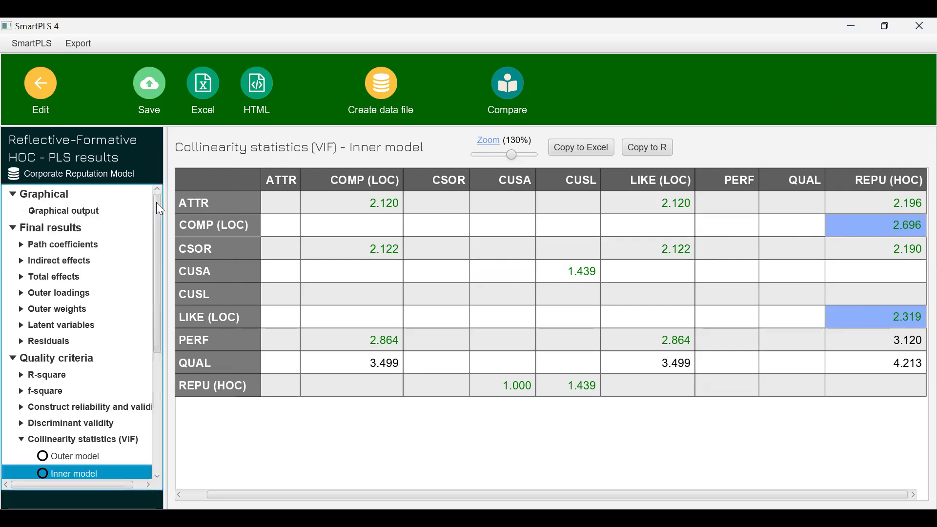
pyautogui.click(46, 95)
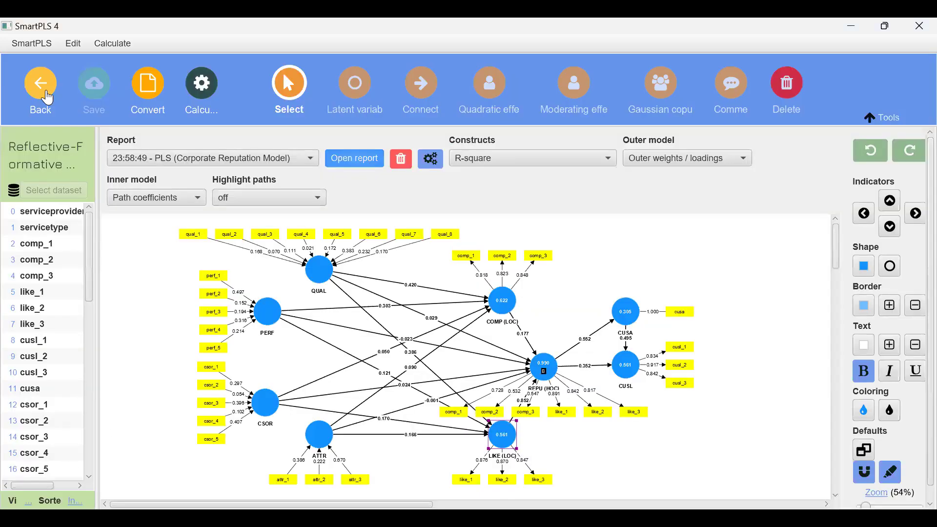
pyautogui.click(355, 162)
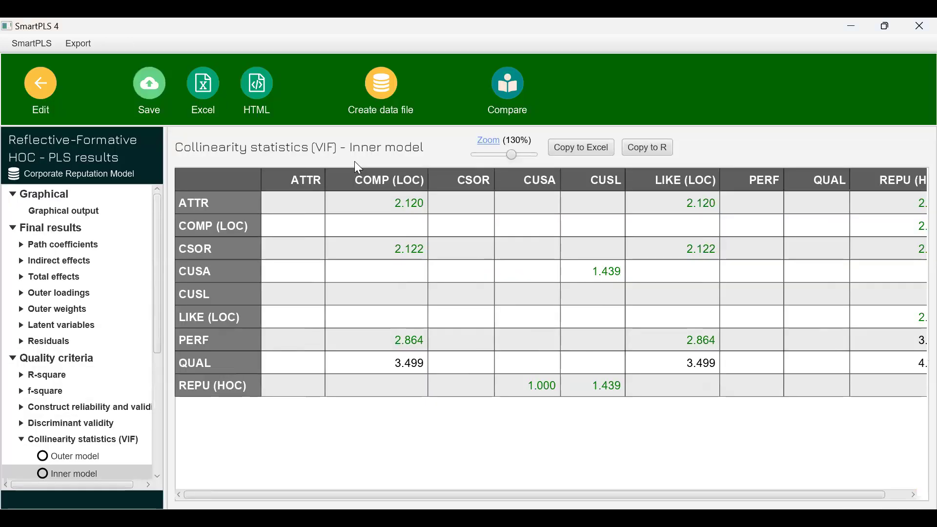
pyautogui.click(61, 278)
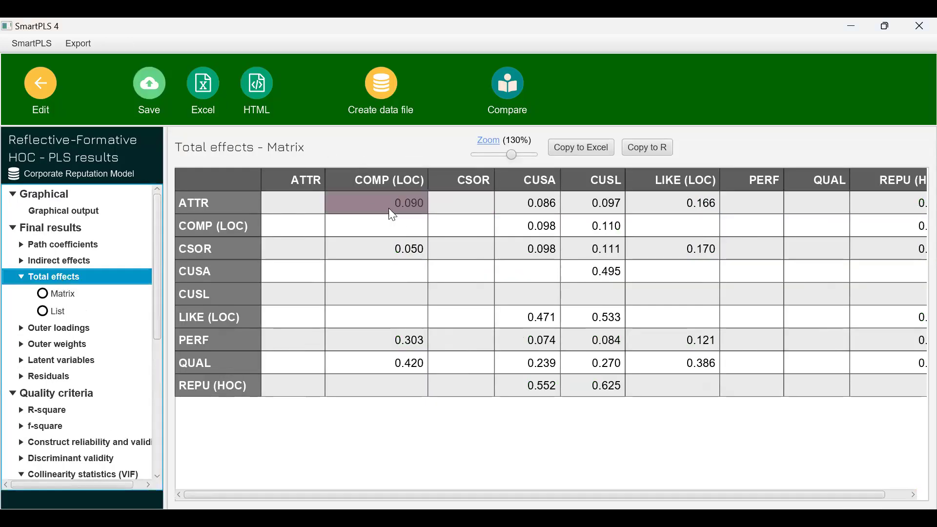
pyautogui.moveTo(420, 495); pyautogui.dragTo(711, 477)
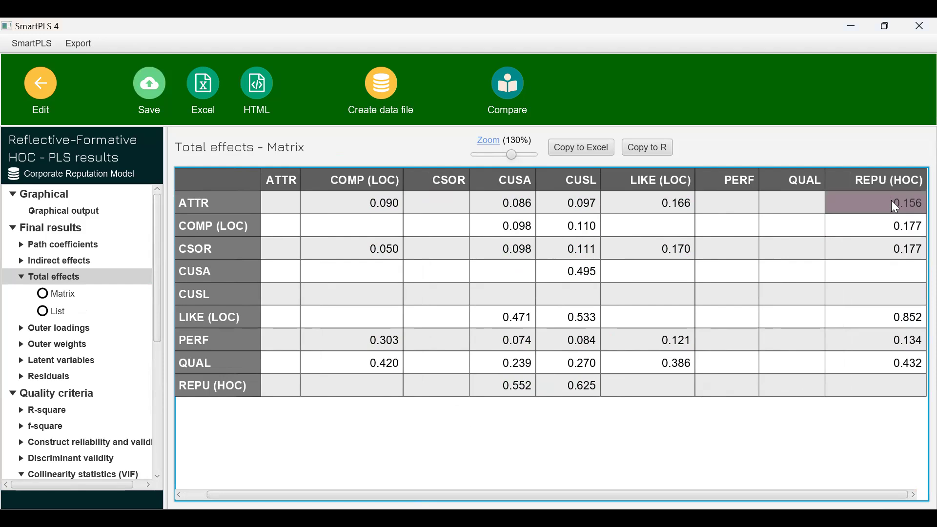
pyautogui.click(885, 230)
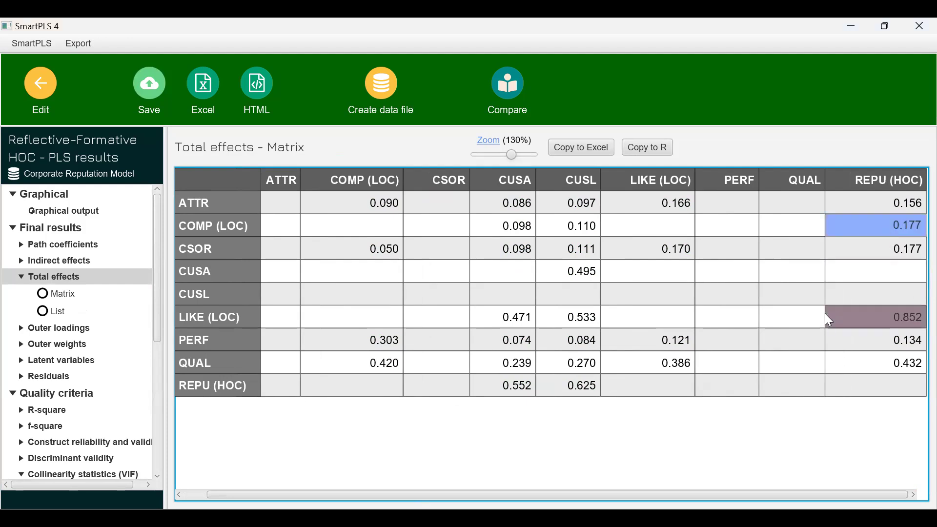
pyautogui.keyDown('shift'); pyautogui.click(886, 317); pyautogui.keyUp('shift')
pyautogui.click(886, 317)
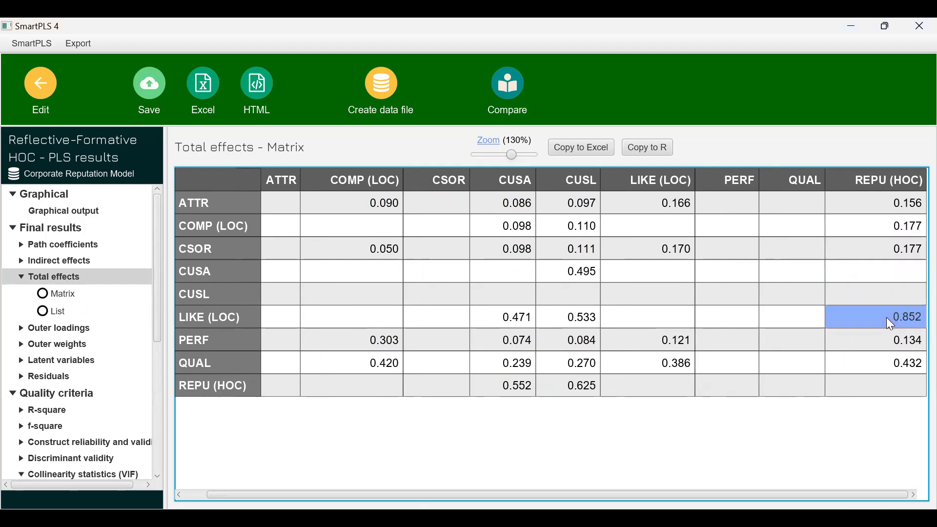
# Step: Bootstrap the Reflective-Formative HOC model with 5000 subsamples, complete results, percentile bootstrap and a two-tailed test at 0.05 significance
pyautogui.click(39, 84)
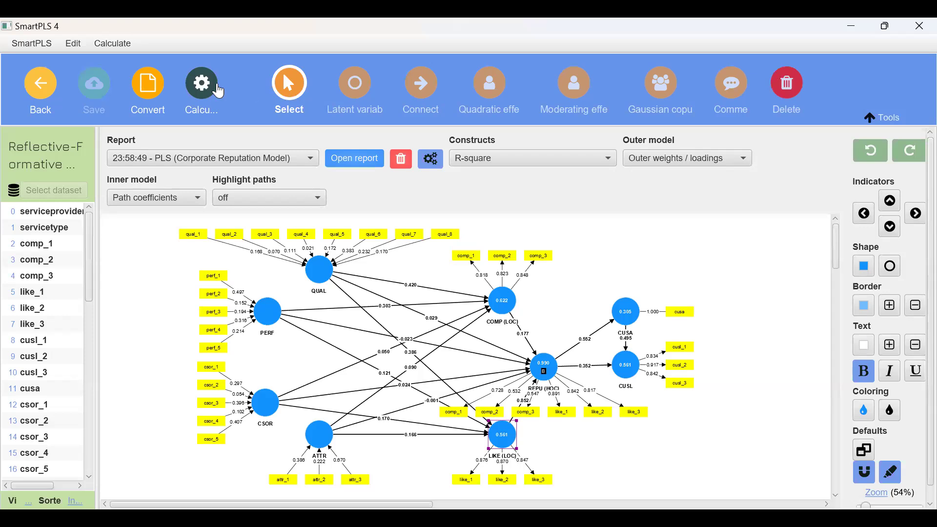
pyautogui.click(205, 92)
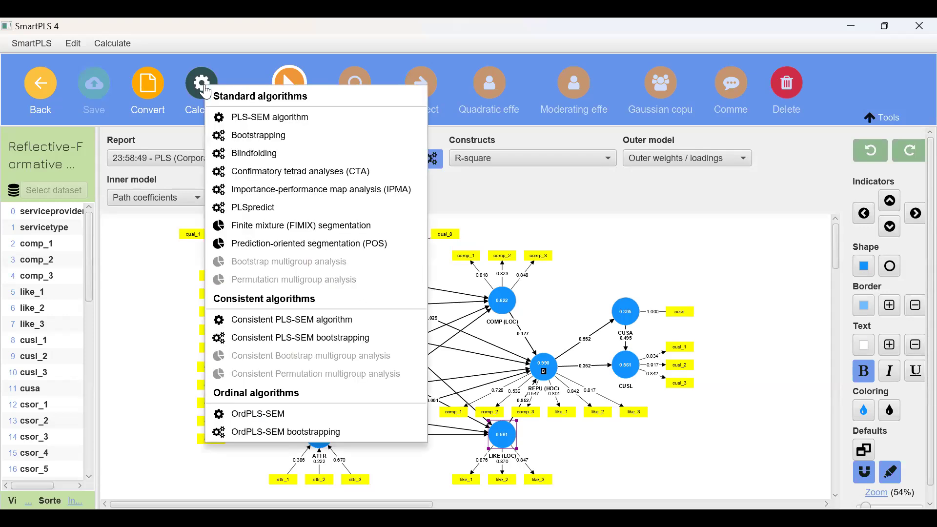
pyautogui.click(268, 138)
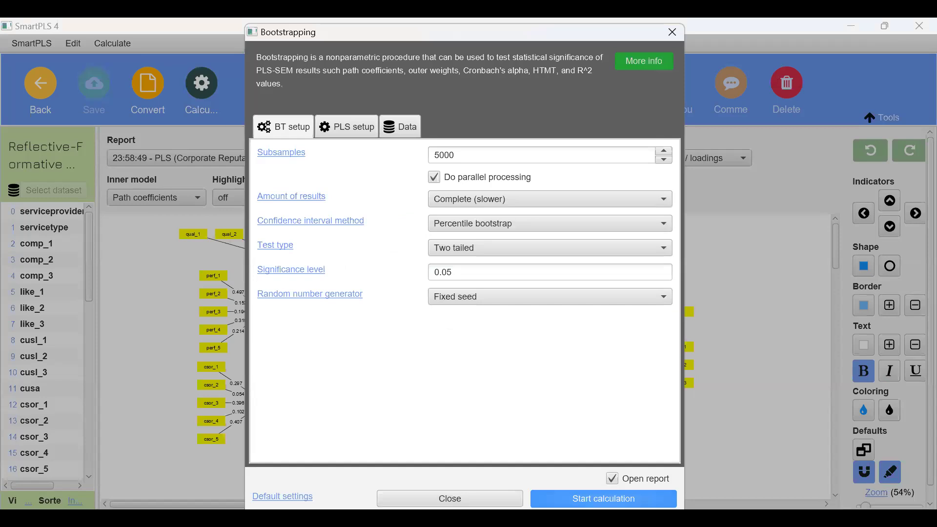
pyautogui.click(599, 498)
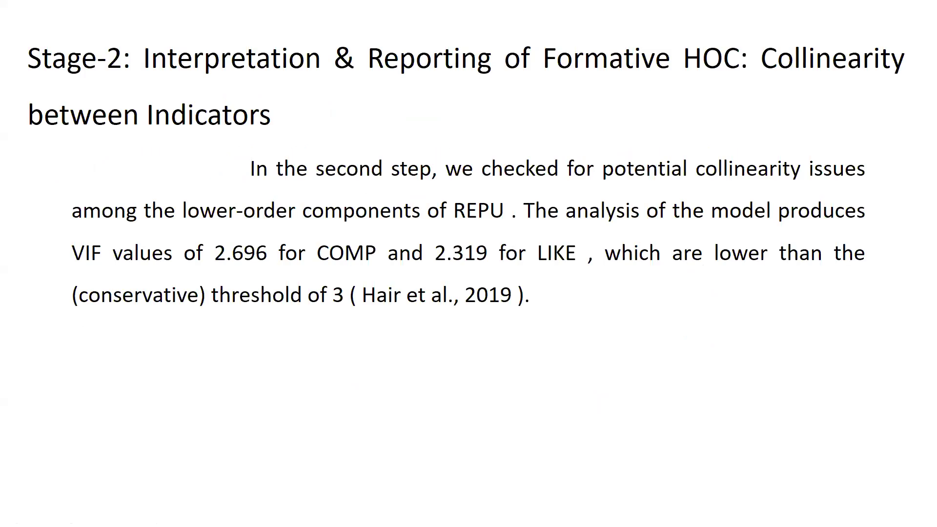
pyautogui.press('Right')
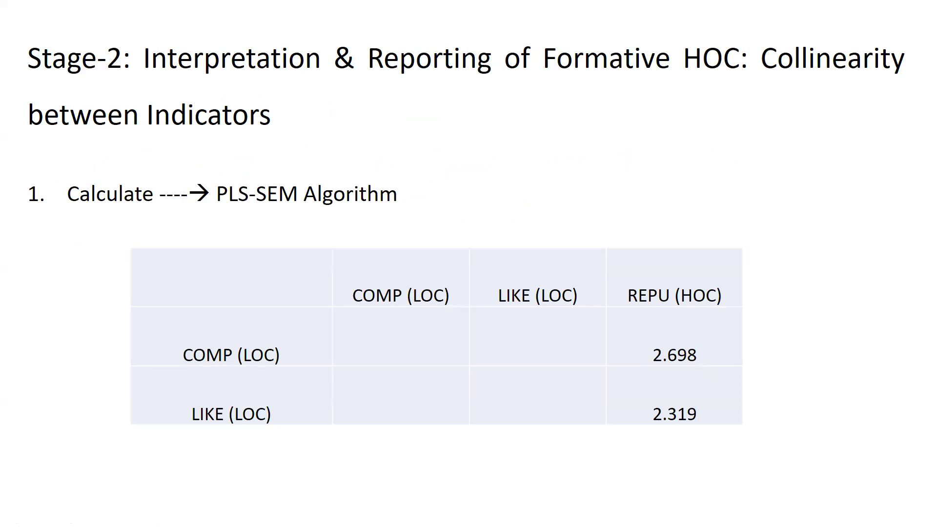
pyautogui.press('Right')
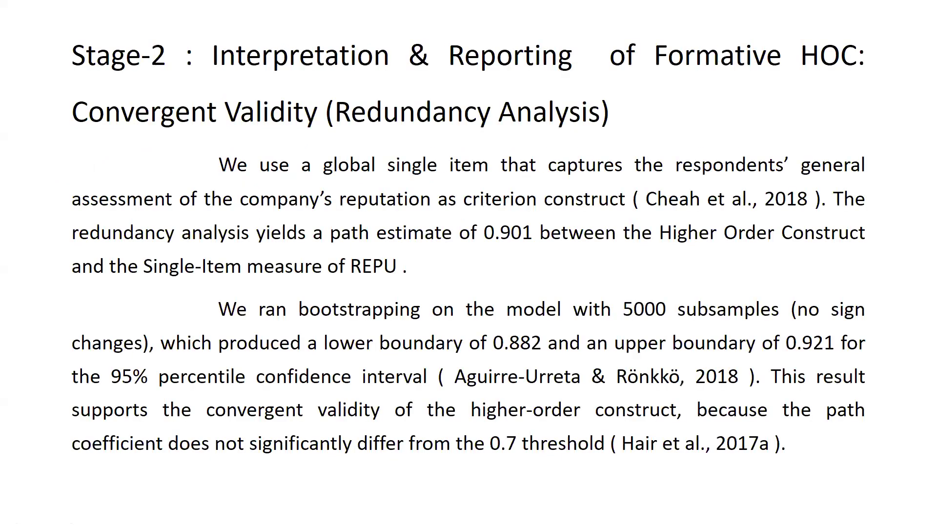
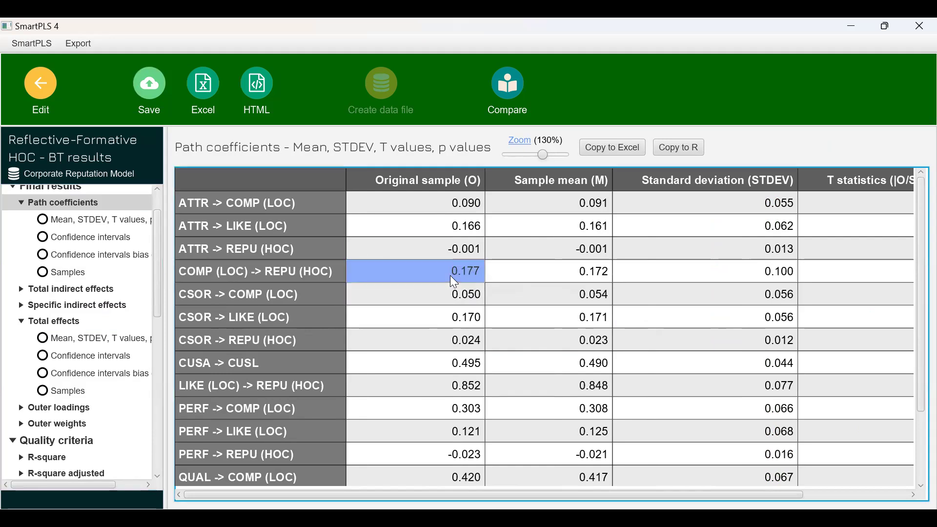
# Step: Highlight the COMP (LOC) -> REPU (HOC) row of the path coefficients and examine it through to its P value
pyautogui.hotkey('shift', 'Right')
pyautogui.hotkey('shift', 'Right')
pyautogui.hotkey('shift', 'Right')
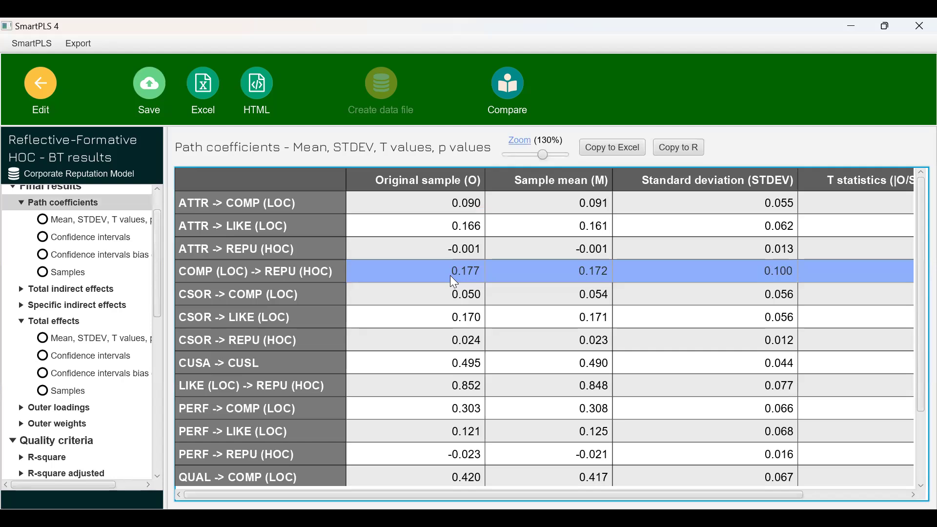
pyautogui.moveTo(528, 496); pyautogui.dragTo(696, 482)
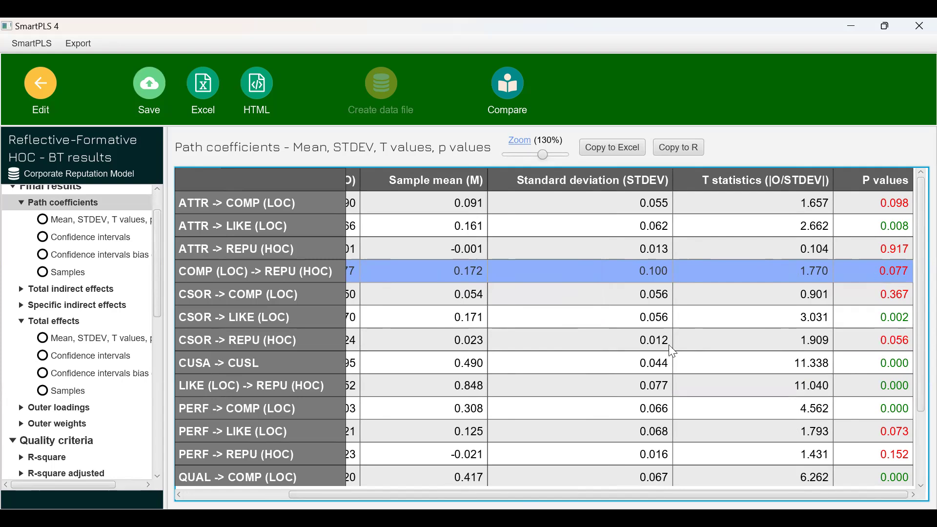
pyautogui.moveTo(484, 497); pyautogui.dragTo(470, 499)
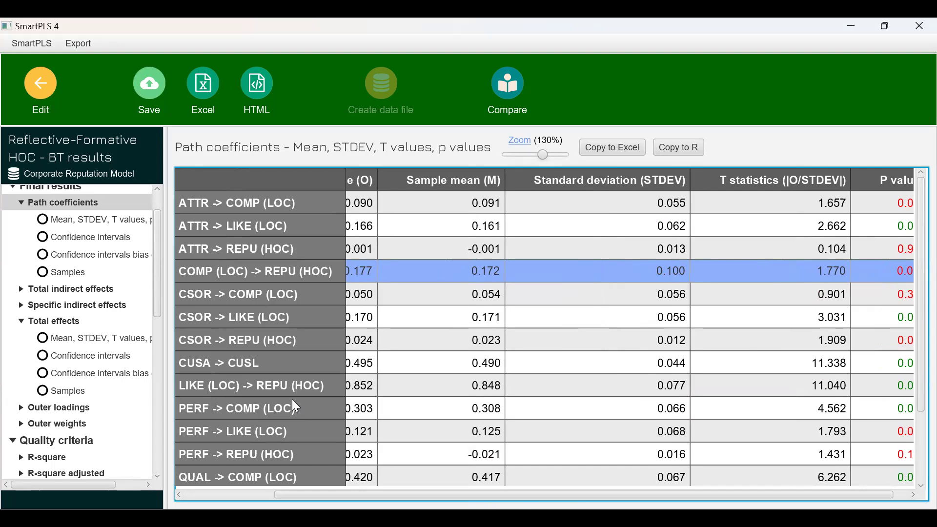
# Step: Highlight the LIKE (LOC) -> REPU (HOC) row of the path coefficients and examine its T statistic and P value
pyautogui.click(366, 386)
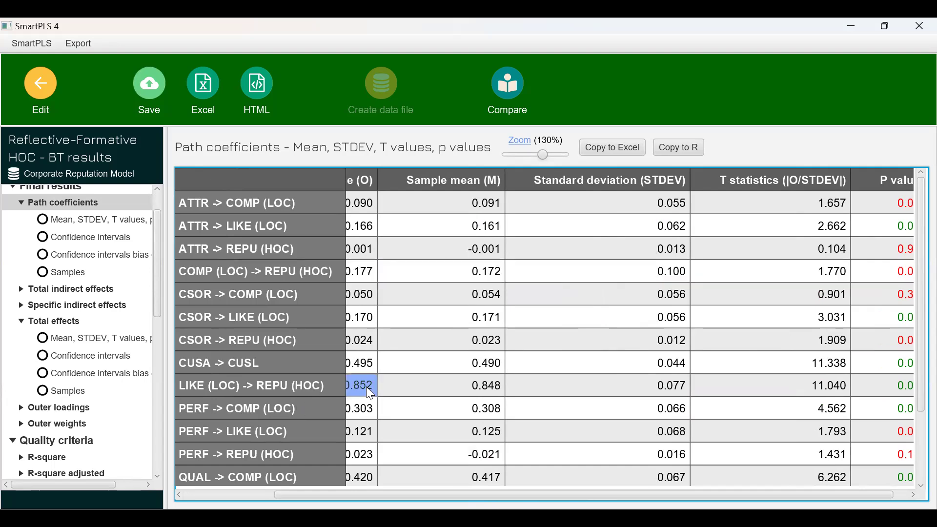
pyautogui.hotkey('shift', 'Right')
pyautogui.hotkey('shift', 'Right')
pyautogui.hotkey('shift', 'Right')
pyautogui.hotkey('shift', 'Right')
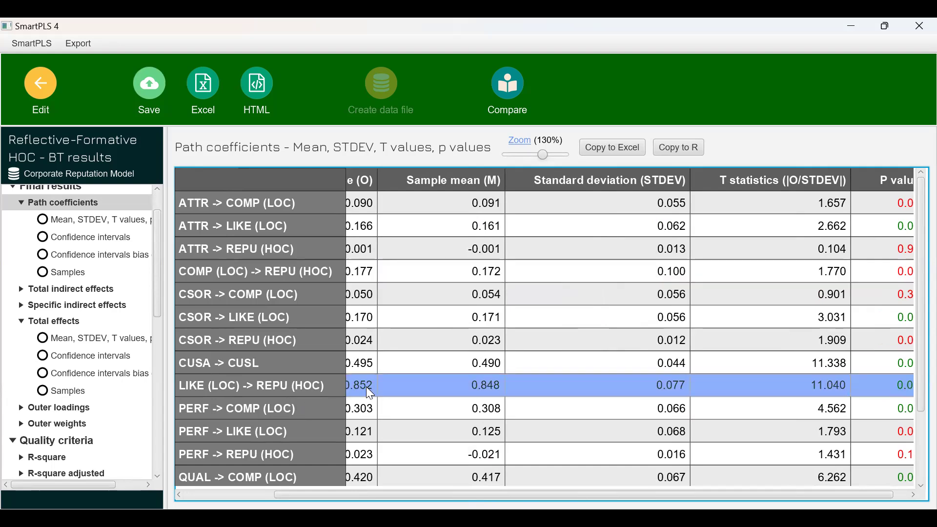
pyautogui.moveTo(512, 494); pyautogui.dragTo(672, 484)
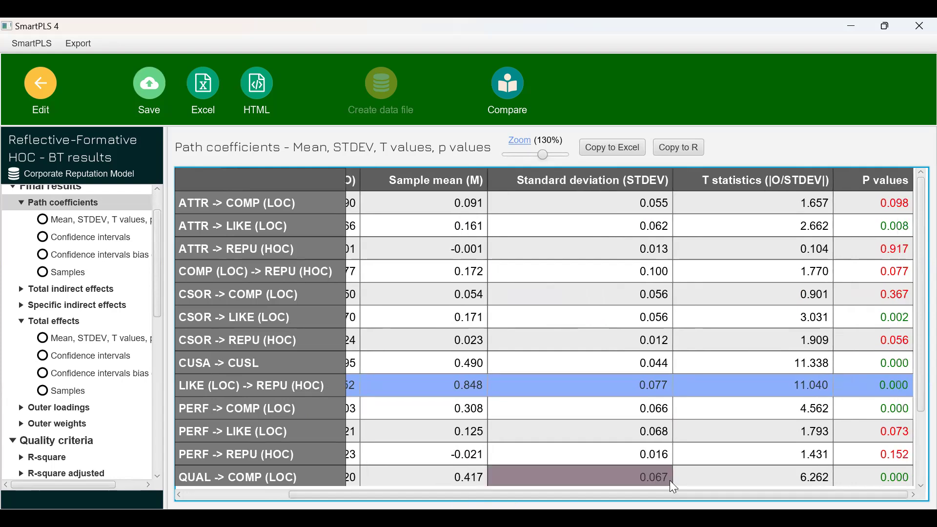
# Step: Highlight the 2.5% and 97.5% bounds of COMP (LOC) -> REPU (HOC) in the total effects' confidence intervals and their bias-corrected version
pyautogui.click(113, 356)
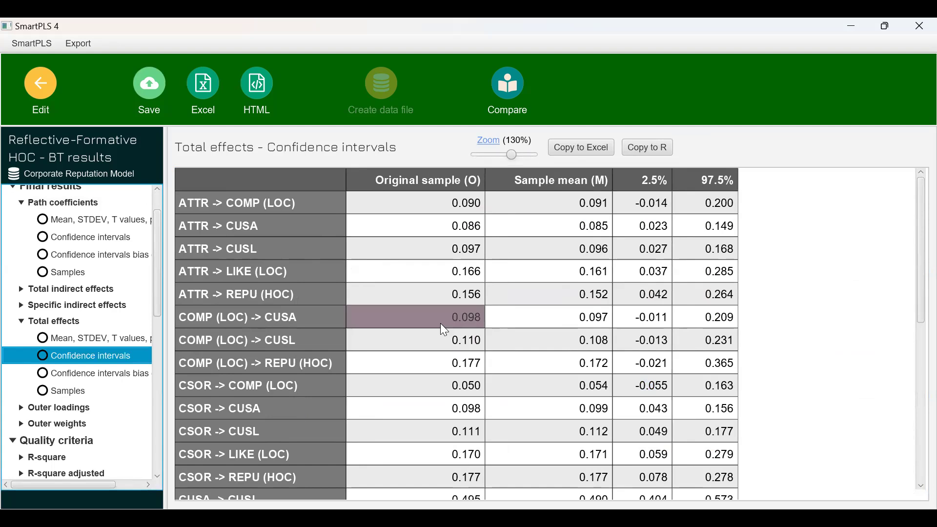
pyautogui.click(441, 366)
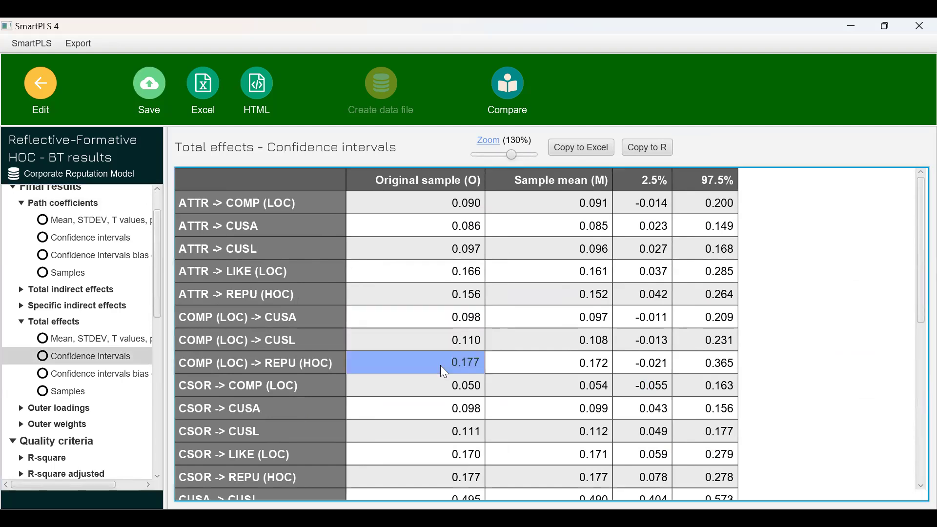
pyautogui.click(633, 367)
pyautogui.moveTo(632, 365); pyautogui.dragTo(705, 368)
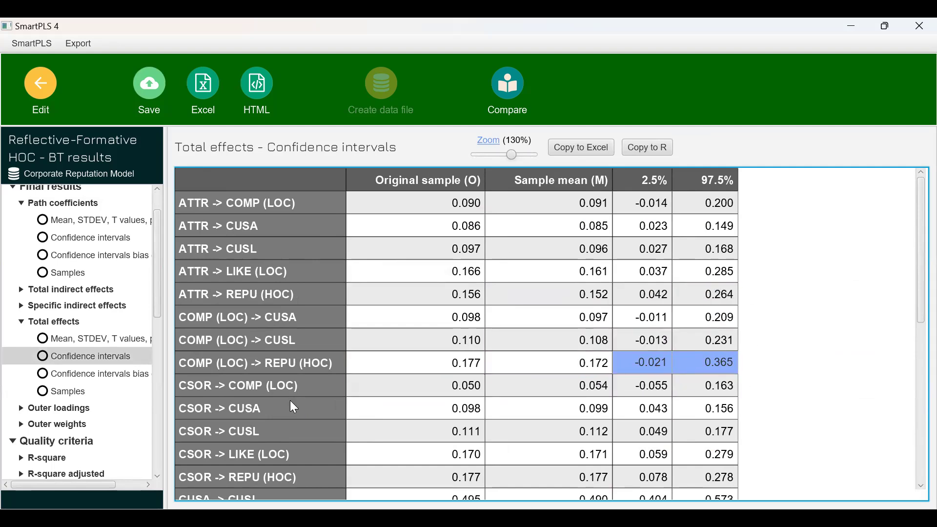
pyautogui.click(108, 374)
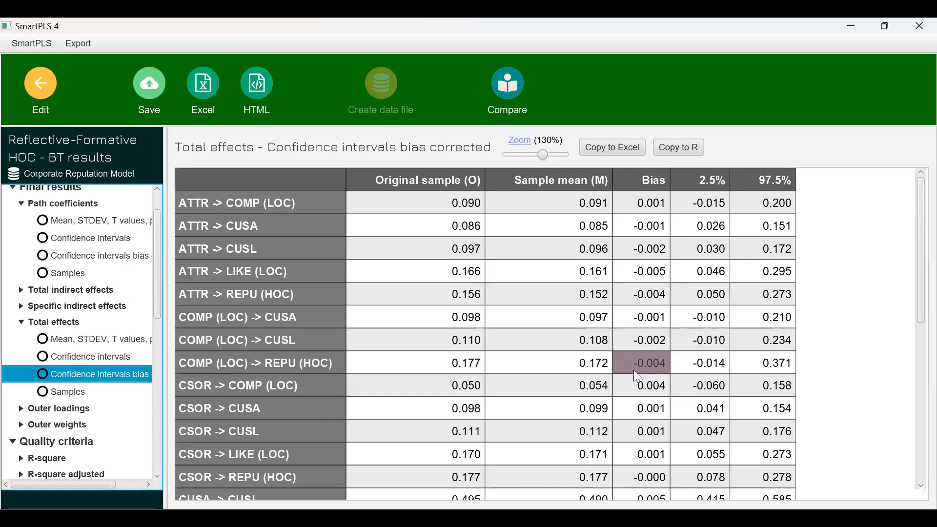
pyautogui.moveTo(695, 361); pyautogui.dragTo(761, 362)
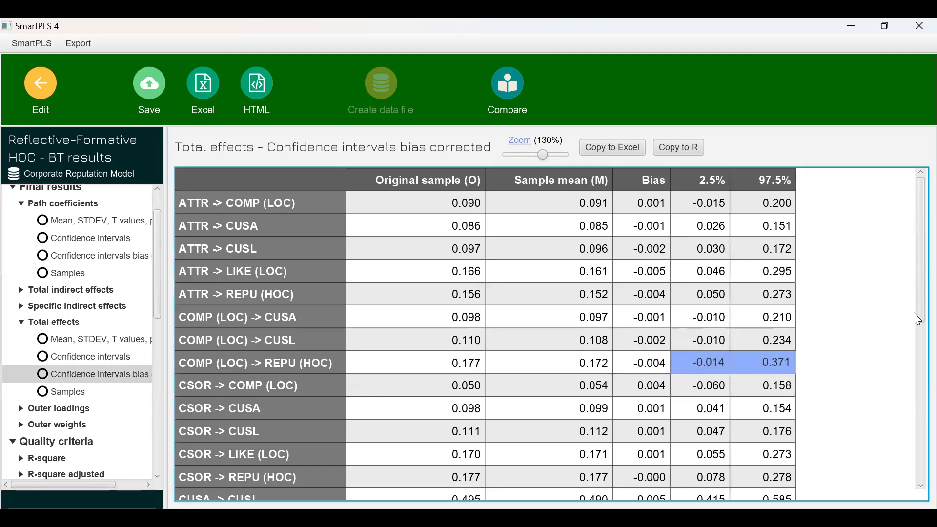
# Step: Highlight the 2.5% and 97.5% bounds of LIKE (LOC) -> REPU (HOC) in the total effects' bias-corrected confidence intervals
pyautogui.moveTo(914, 301); pyautogui.dragTo(914, 371)
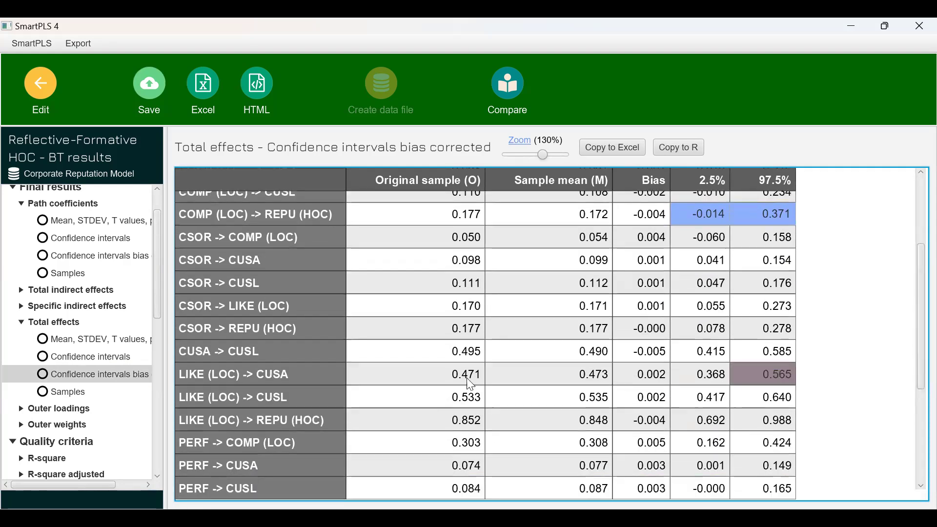
pyautogui.click(438, 418)
pyautogui.moveTo(700, 424); pyautogui.dragTo(783, 423)
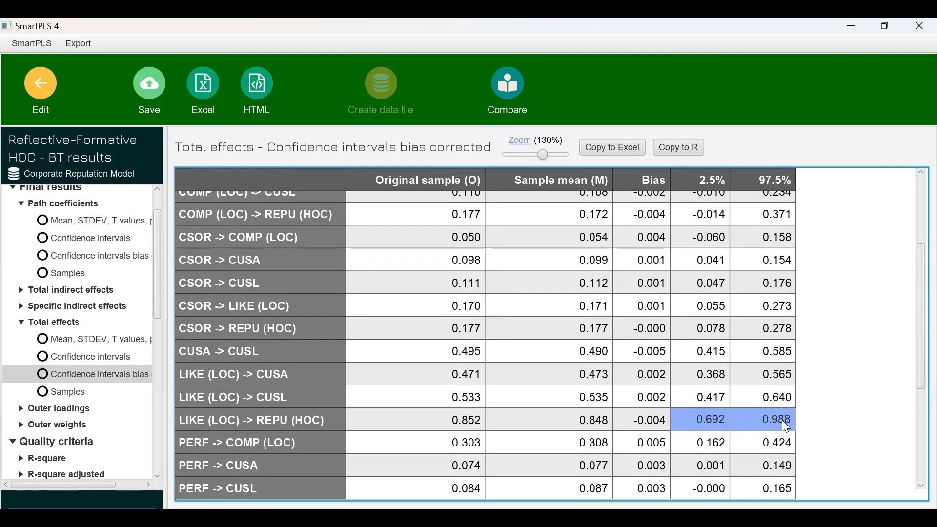
# Step: Examine the LIKE (LOC) -> REPU (HOC) row in the total effects' regular confidence intervals and highlight its 2.5% bound
pyautogui.click(99, 357)
pyautogui.scroll(-5, 561, 413)
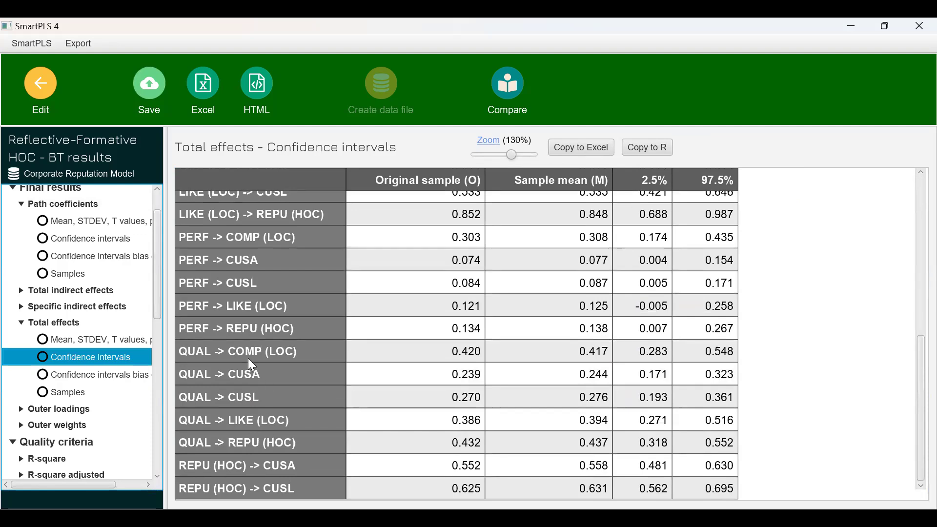
pyautogui.scroll(1, 250, 362)
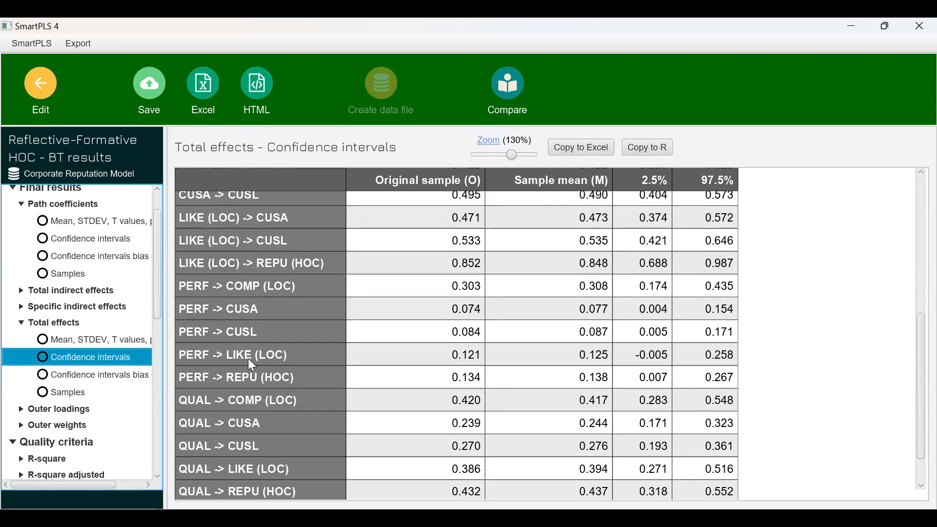
pyautogui.moveTo(467, 261); pyautogui.dragTo(652, 263)
pyautogui.click(651, 263)
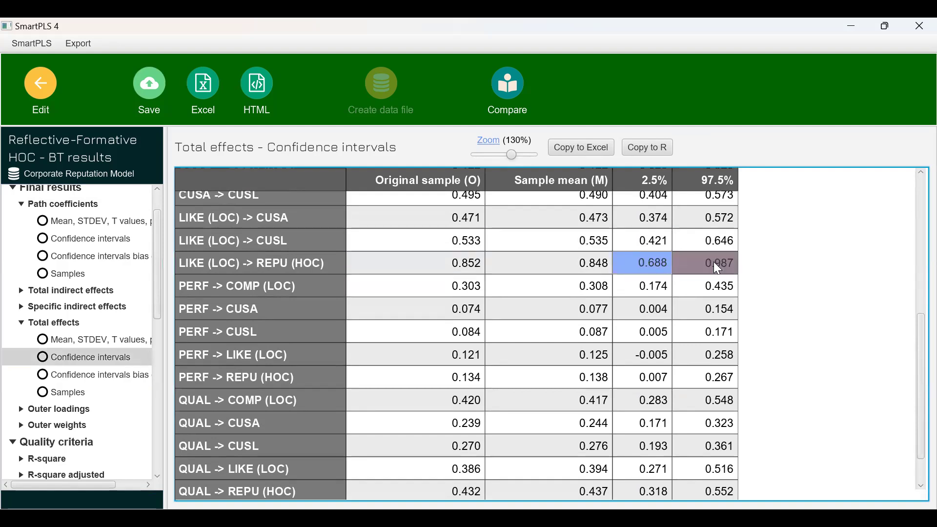
# Step: Return to the model and run the PLS-SEM algorithm with path weighting, standardized results and default initial weights
pyautogui.click(159, 313)
pyautogui.moveTo(157, 311); pyautogui.dragTo(145, 268)
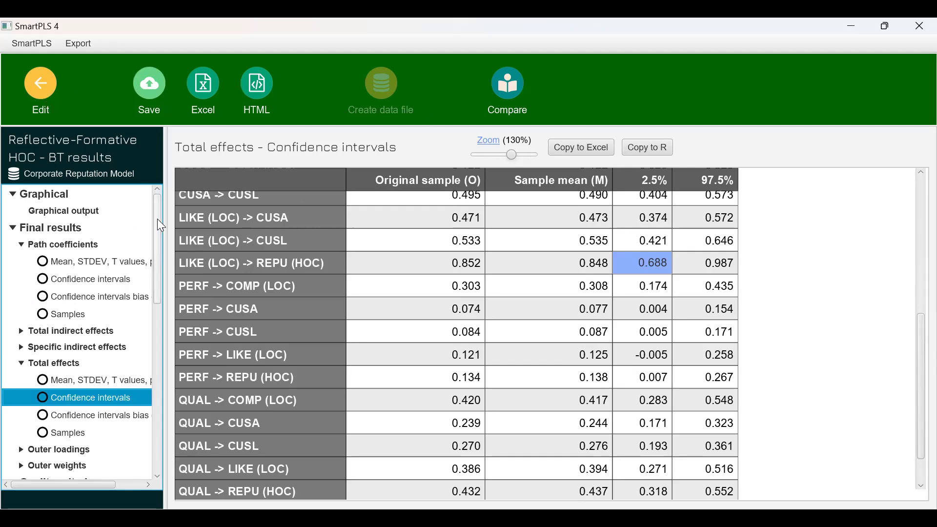
pyautogui.click(42, 88)
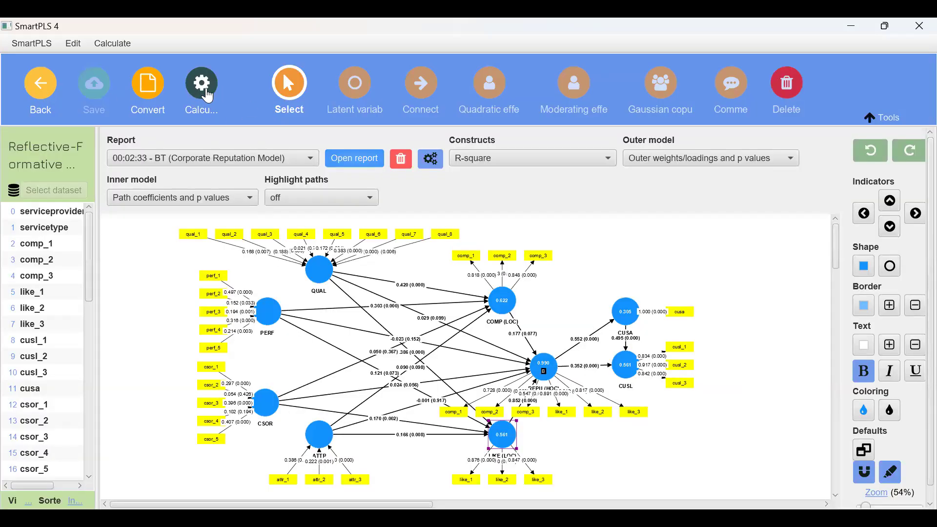
pyautogui.click(199, 83)
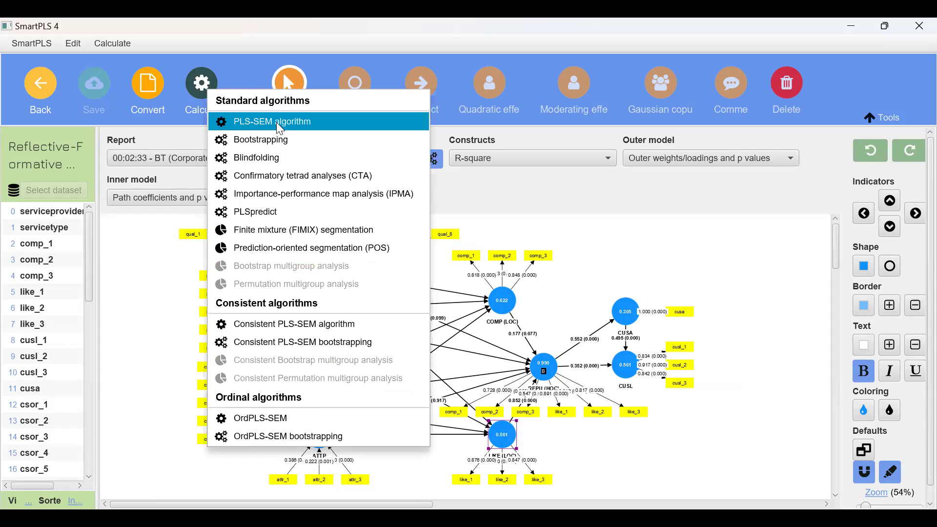
pyautogui.click(276, 122)
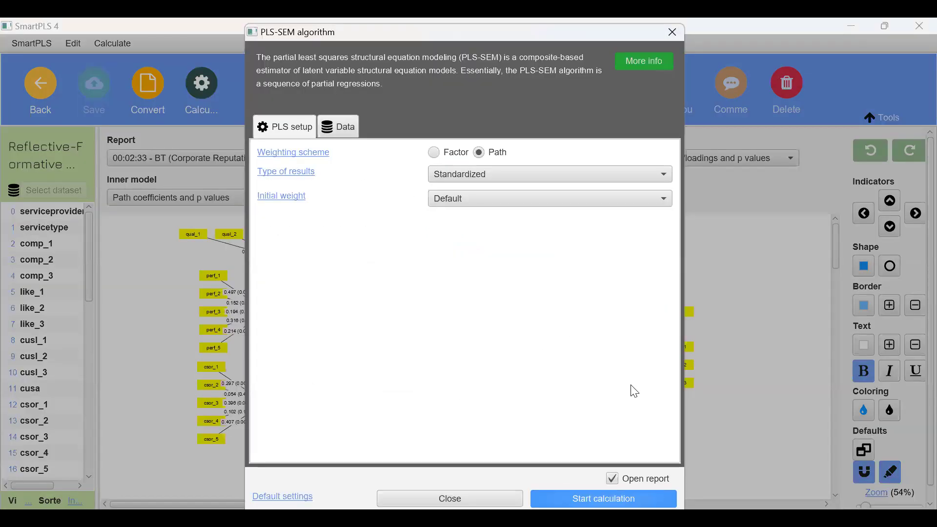
pyautogui.click(585, 495)
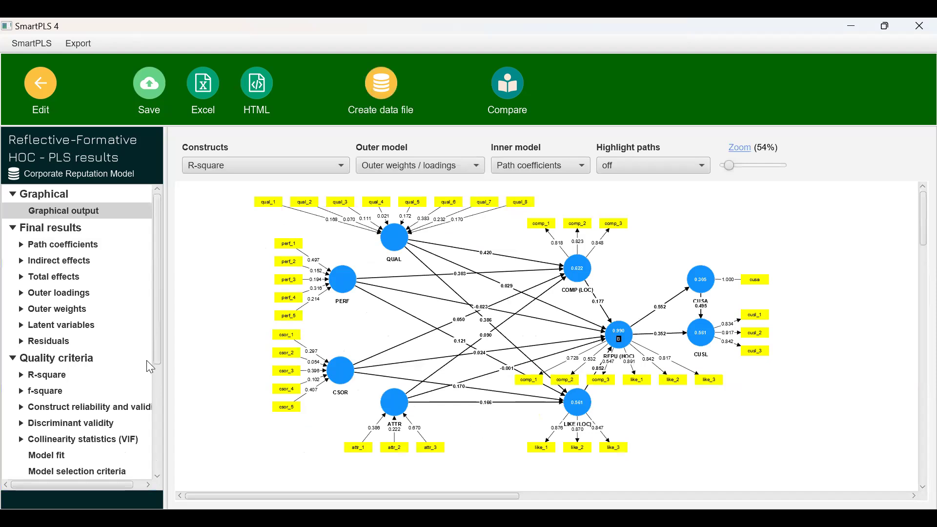
# Step: Show the inner model's collinearity statistics (VIF) in the PLS results
pyautogui.moveTo(156, 354); pyautogui.dragTo(149, 416)
pyautogui.scroll(-3, 152, 420)
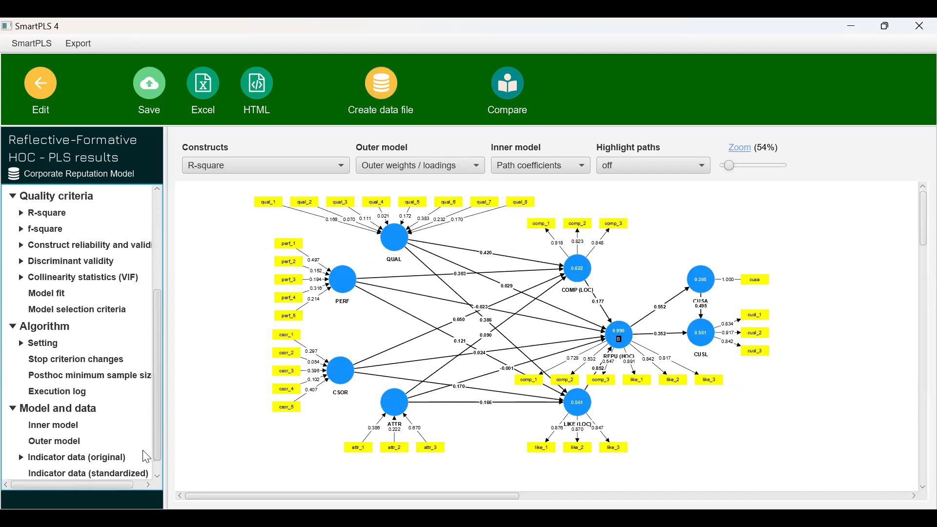
pyautogui.click(96, 277)
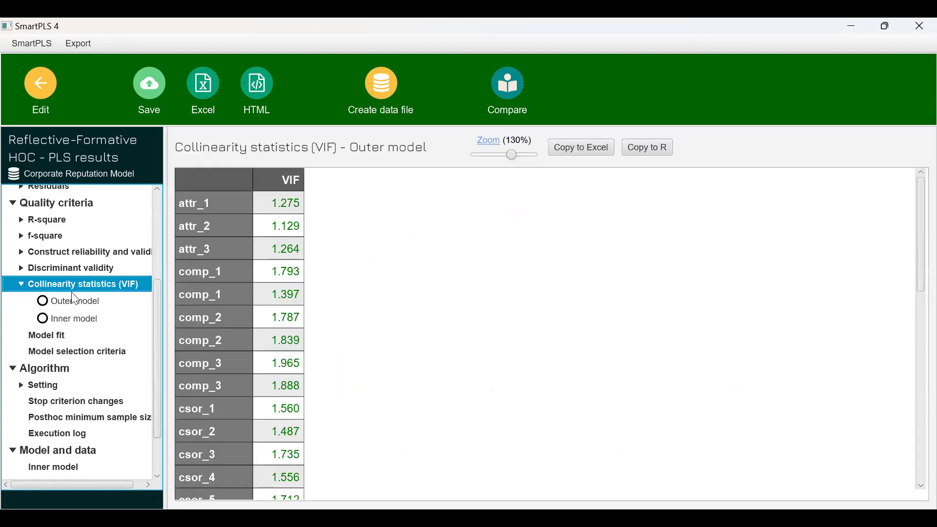
pyautogui.click(48, 320)
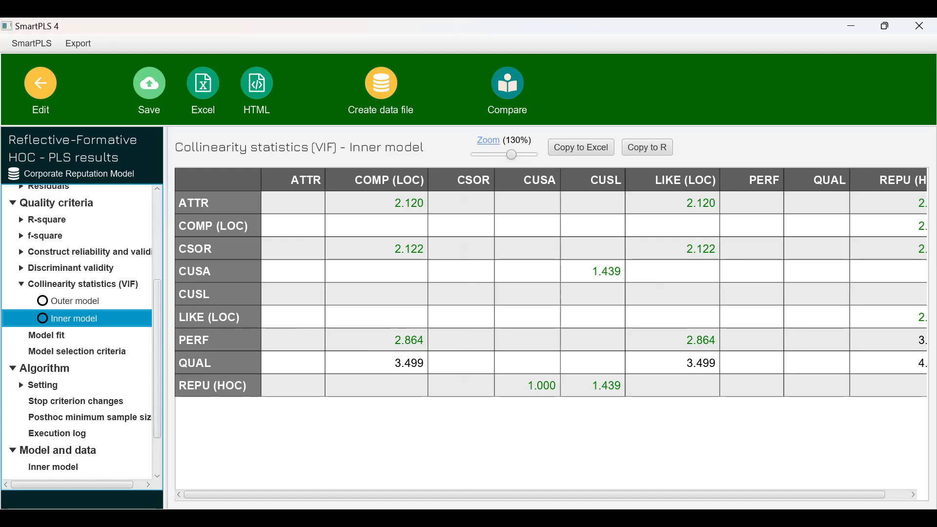
# Step: Highlight the VIF values of ATTR, CSOR, PERF and QUAL on REPU (HOC), then single out the one for QUAL
pyautogui.moveTo(526, 494); pyautogui.dragTo(682, 487)
pyautogui.click(883, 205)
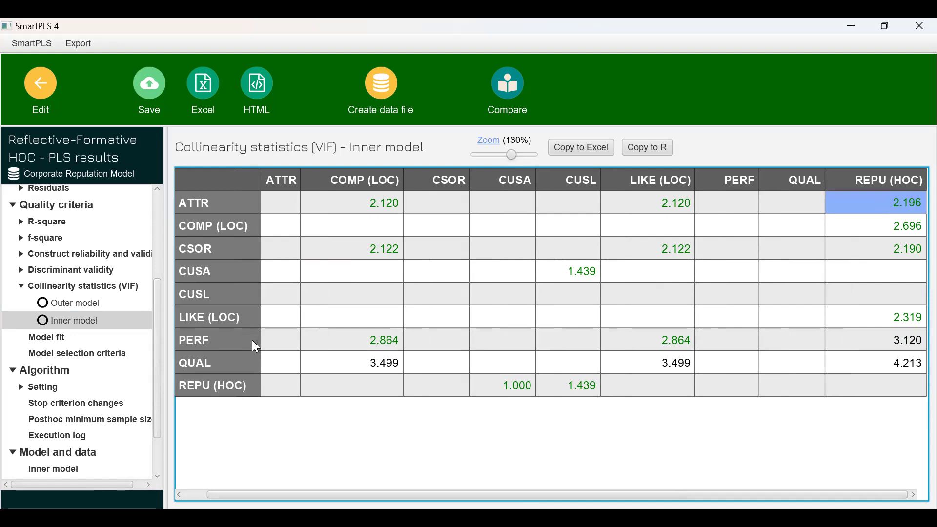
pyautogui.click(914, 337)
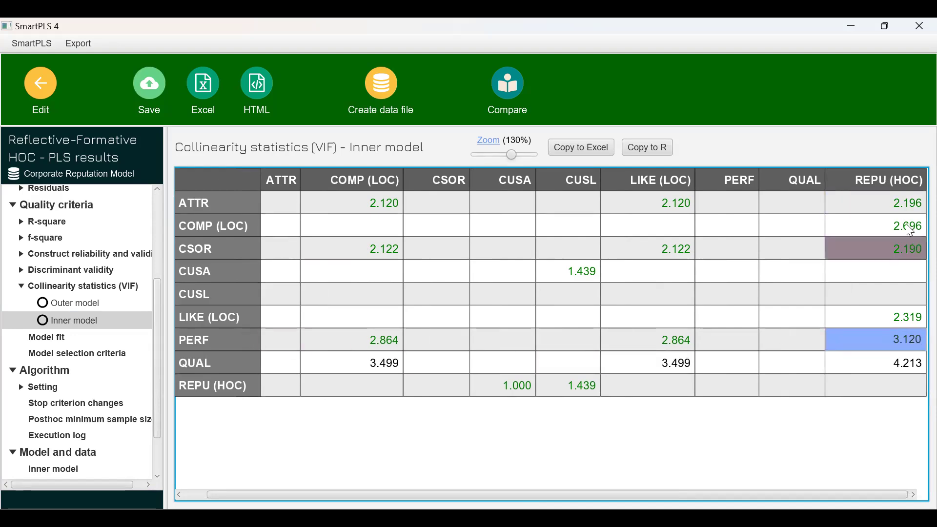
pyautogui.keyDown('ctrl'); pyautogui.click(891, 197); pyautogui.keyUp('ctrl')
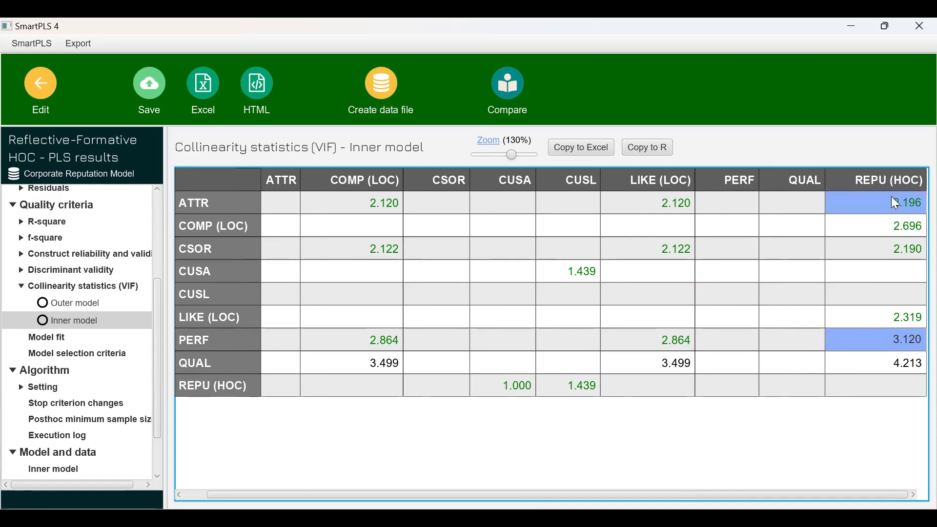
pyautogui.keyDown('ctrl'); pyautogui.click(885, 243); pyautogui.keyUp('ctrl')
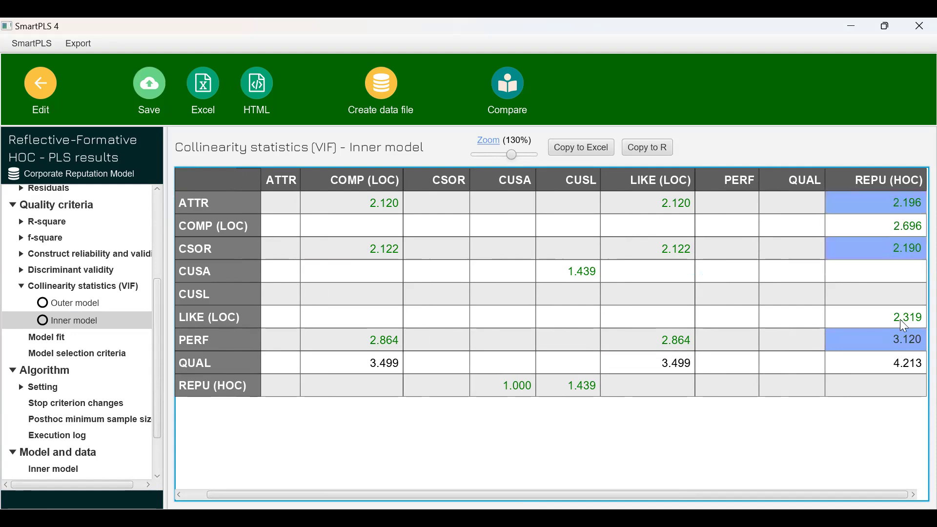
pyautogui.keyDown('ctrl'); pyautogui.click(884, 370); pyautogui.keyUp('ctrl')
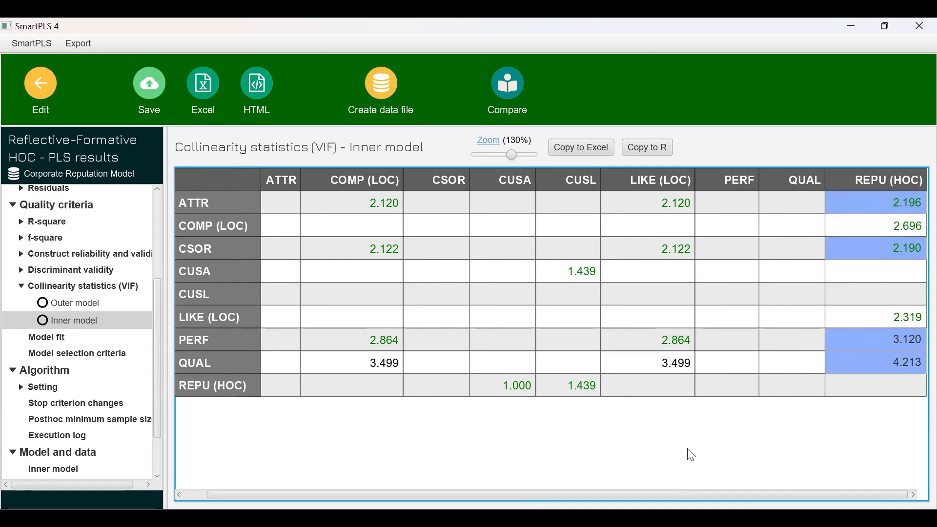
pyautogui.click(887, 361)
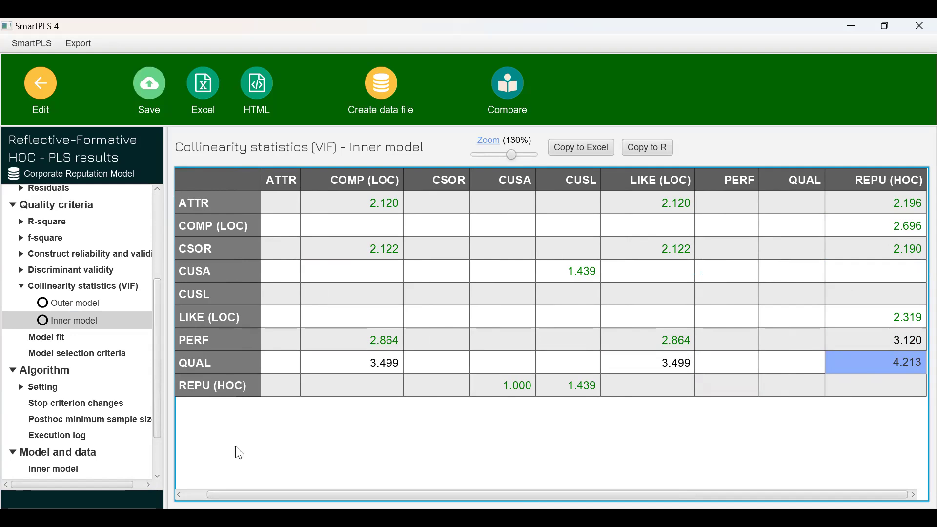
# Step: Show the total effects matrix in the PLS results
pyautogui.moveTo(159, 368)
pyautogui.mouseDown()
pyautogui.moveTo(167, 321)
pyautogui.moveTo(155, 372)
pyautogui.mouseUp()
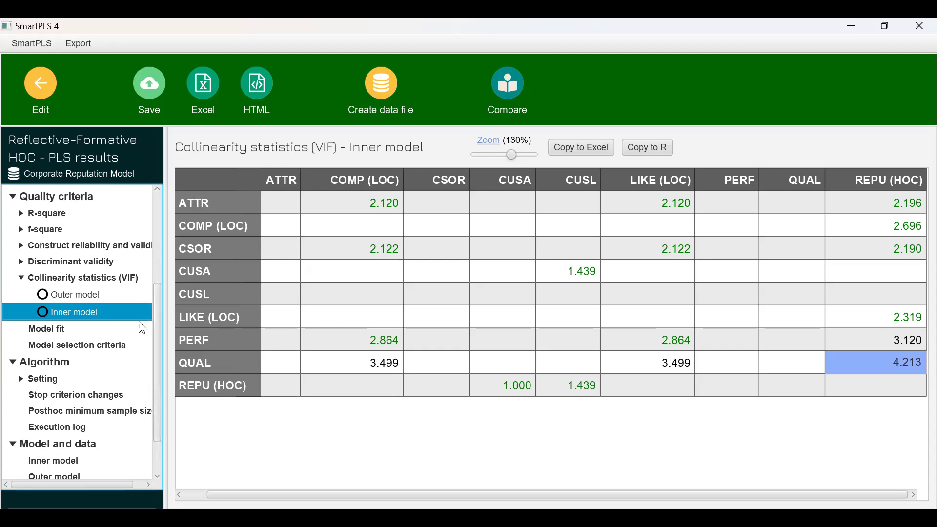
pyautogui.moveTo(155, 351); pyautogui.dragTo(149, 244)
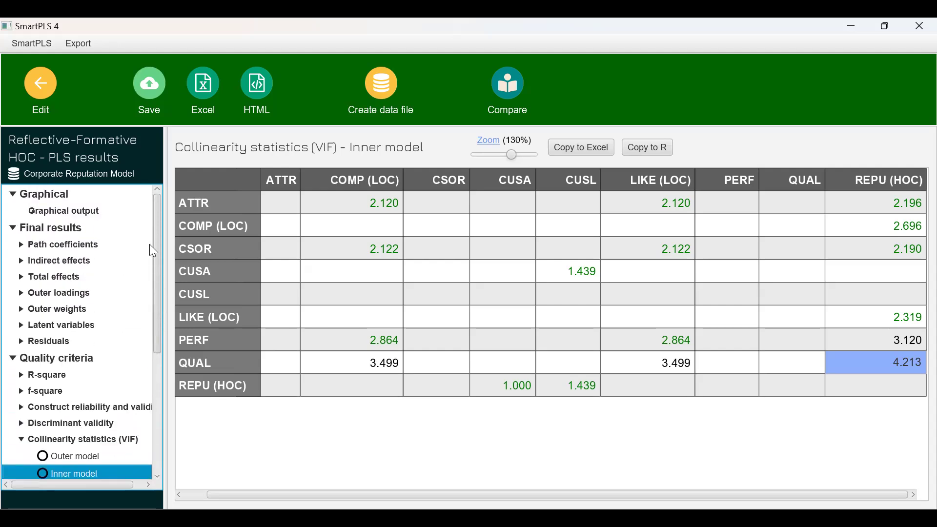
pyautogui.click(61, 276)
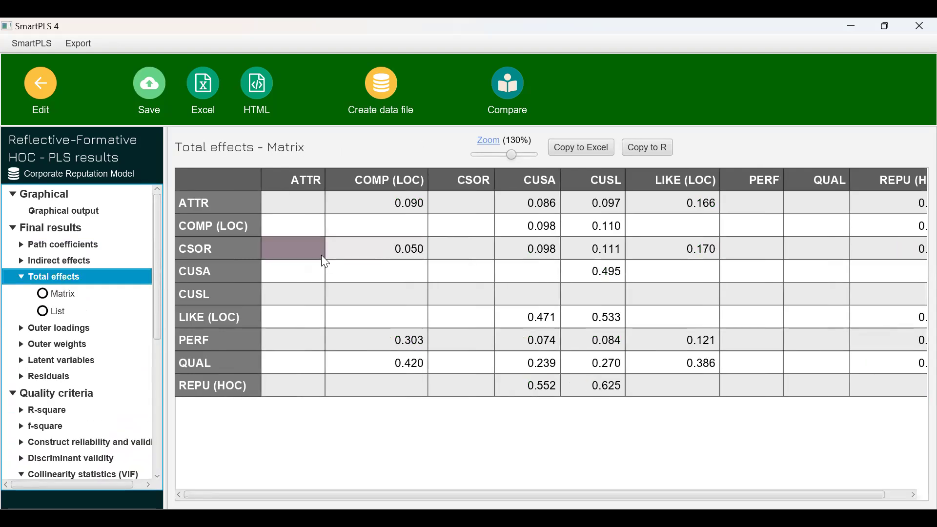
pyautogui.click(272, 206)
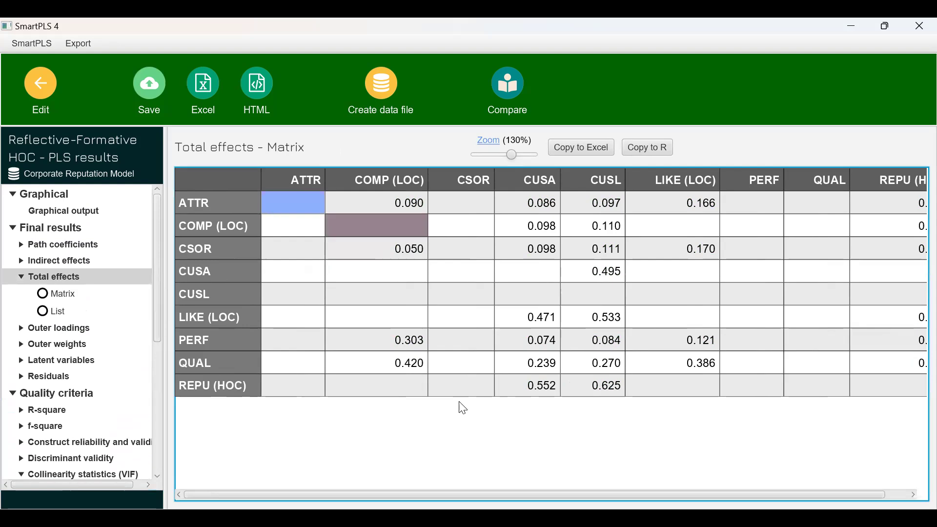
# Step: Highlight the total effects of ATTR, CSOR, PERF and QUAL on REPU (HOC), leaving out the lower-order components
pyautogui.moveTo(461, 496); pyautogui.dragTo(680, 490)
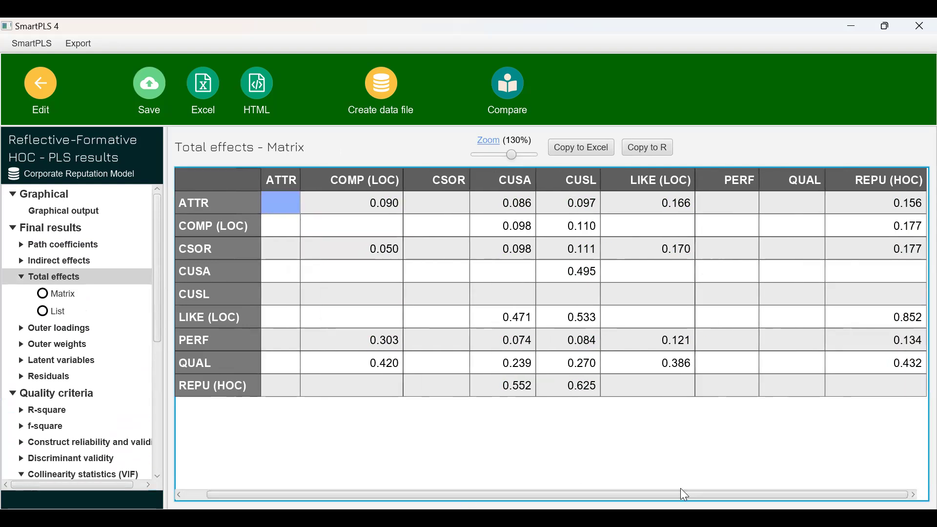
pyautogui.click(877, 205)
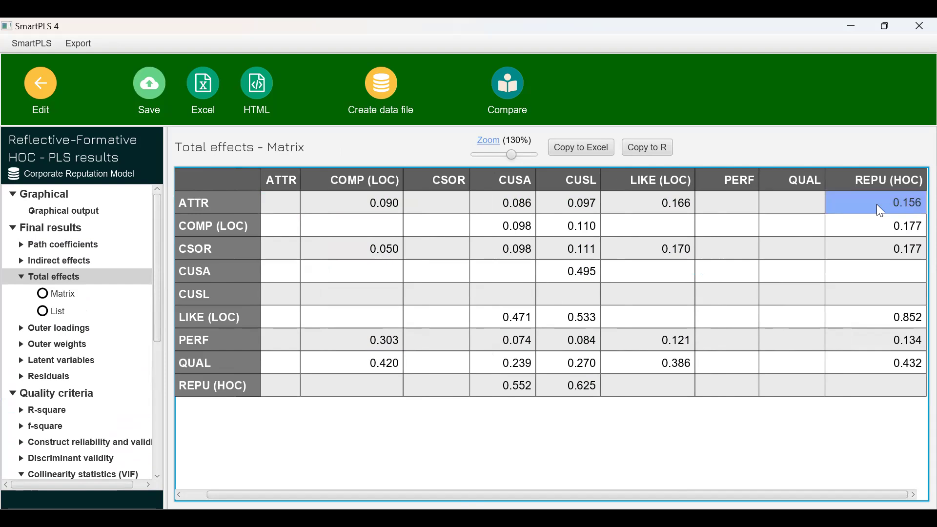
pyautogui.keyDown('shift'); pyautogui.click(884, 246); pyautogui.keyUp('shift')
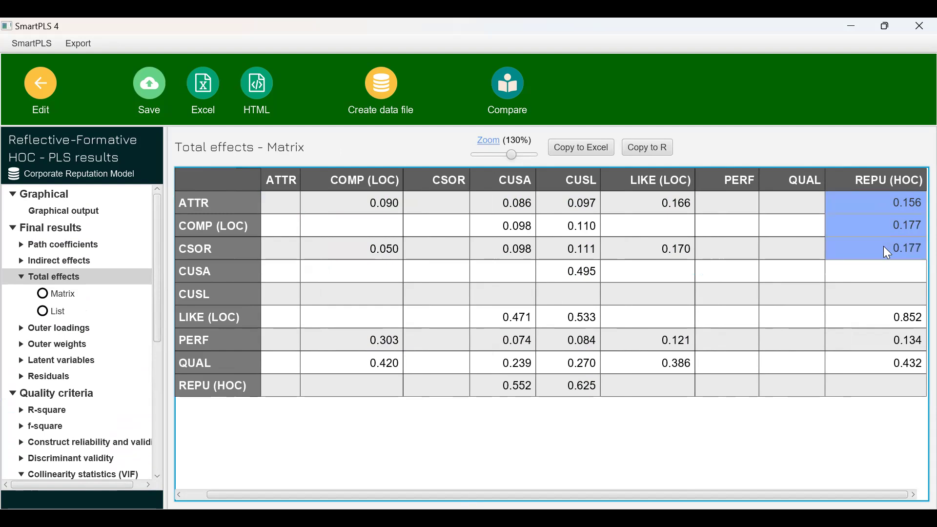
pyautogui.click(887, 198)
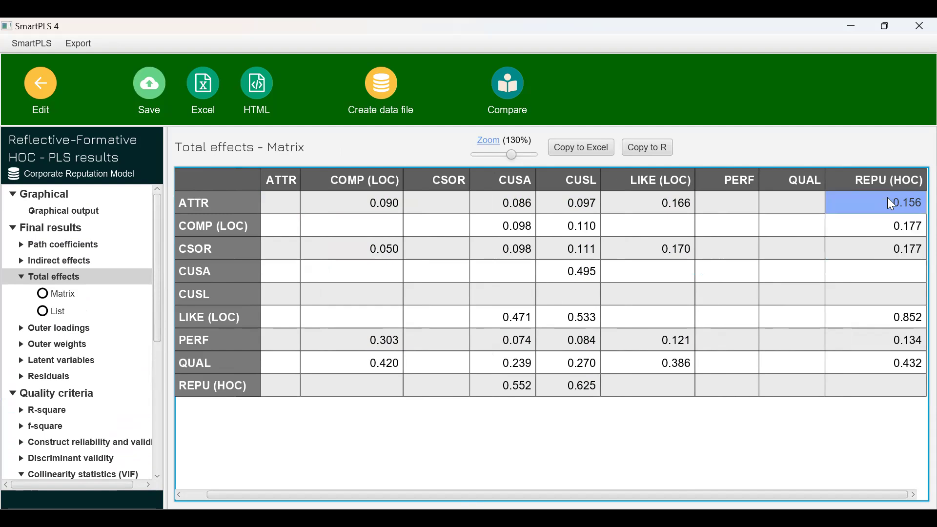
pyautogui.keyDown('ctrl'); pyautogui.click(891, 255); pyautogui.keyUp('ctrl')
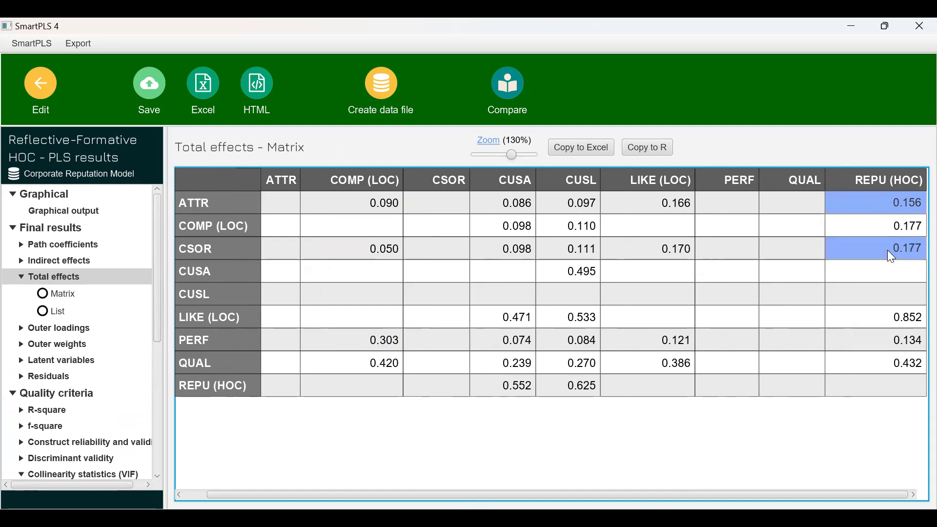
pyautogui.keyDown('ctrl'); pyautogui.click(866, 342); pyautogui.keyUp('ctrl')
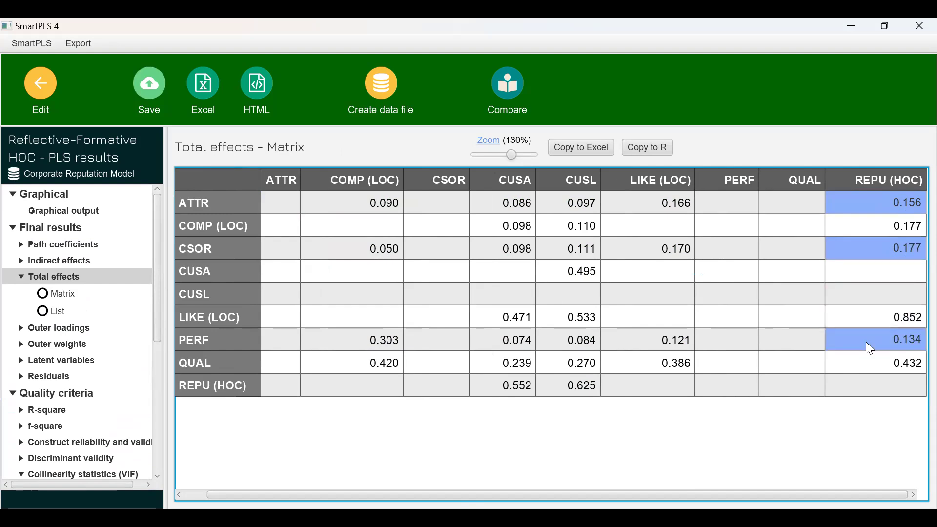
pyautogui.keyDown('ctrl'); pyautogui.click(872, 368); pyautogui.keyUp('ctrl')
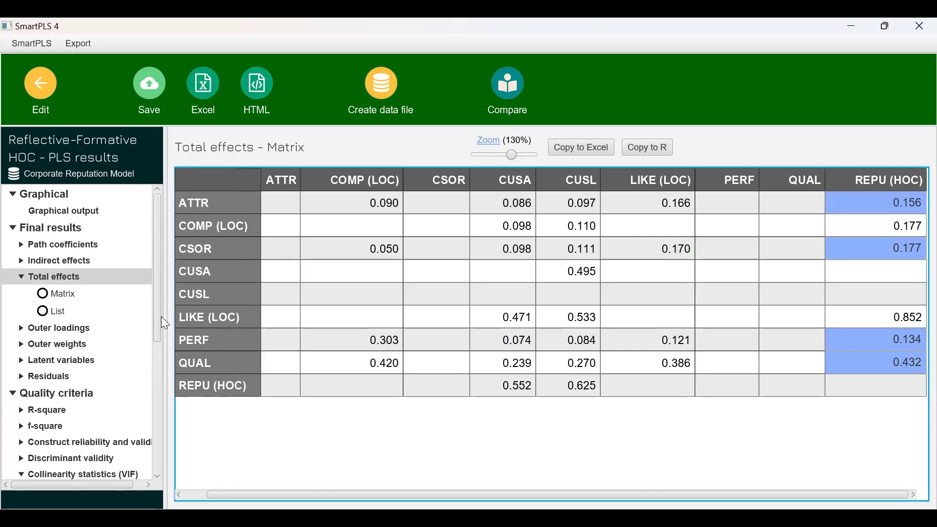
# Step: Show the R-square overview and highlight the R-square values of CUSA and CUSL, then that of REPU (HOC)
pyautogui.moveTo(158, 317); pyautogui.dragTo(155, 352)
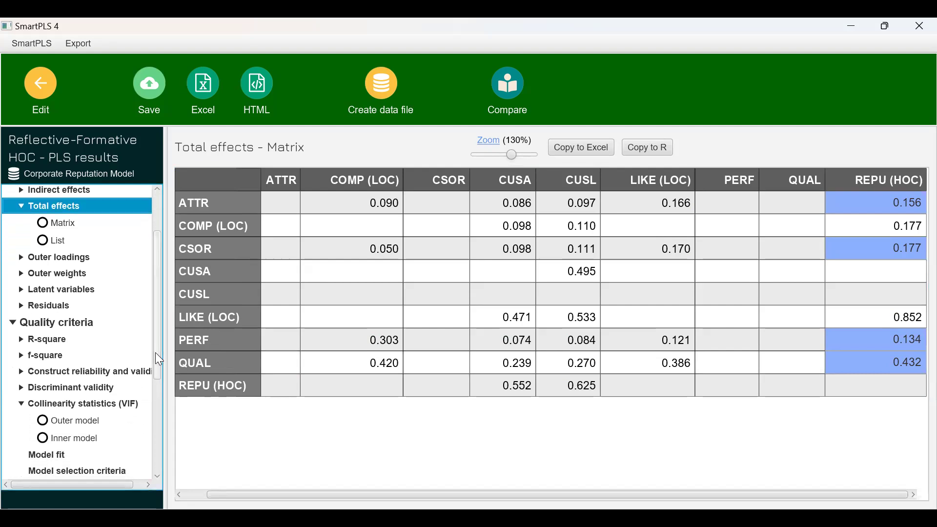
pyautogui.click(48, 341)
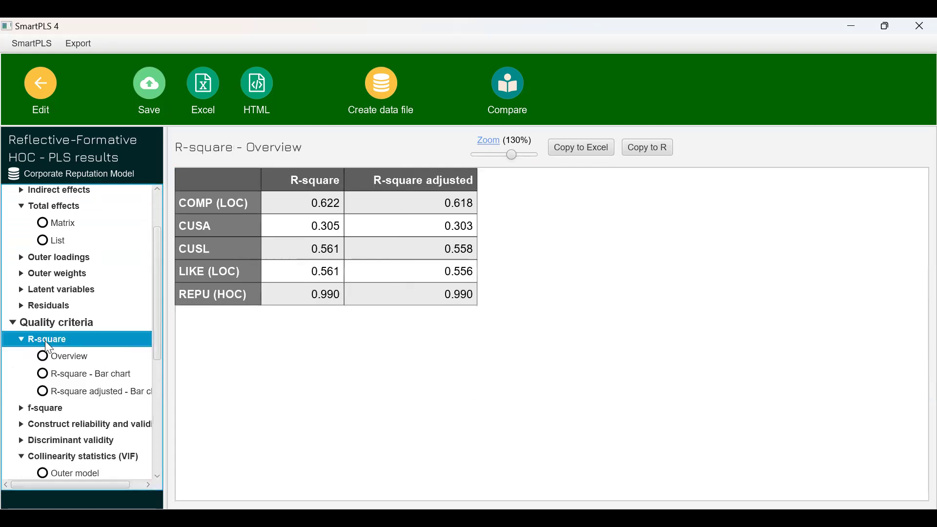
pyautogui.moveTo(320, 221); pyautogui.dragTo(313, 251)
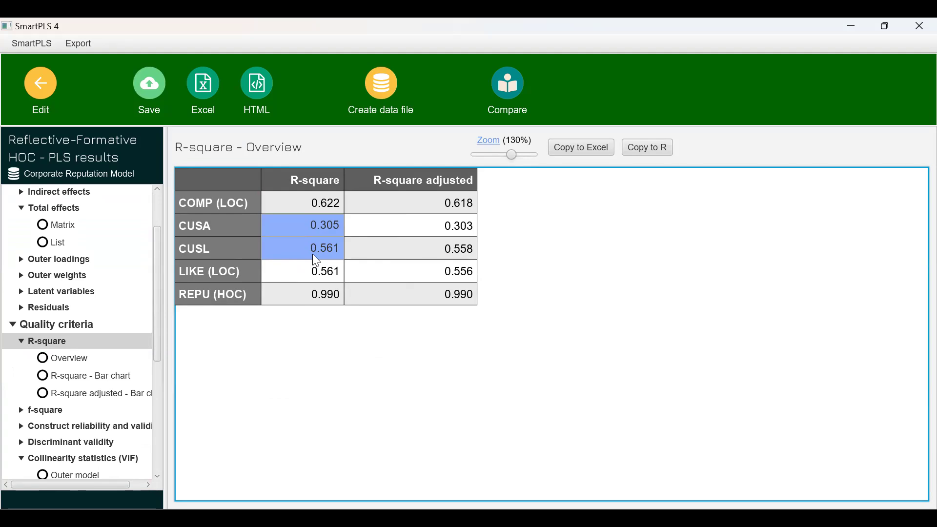
pyautogui.click(312, 297)
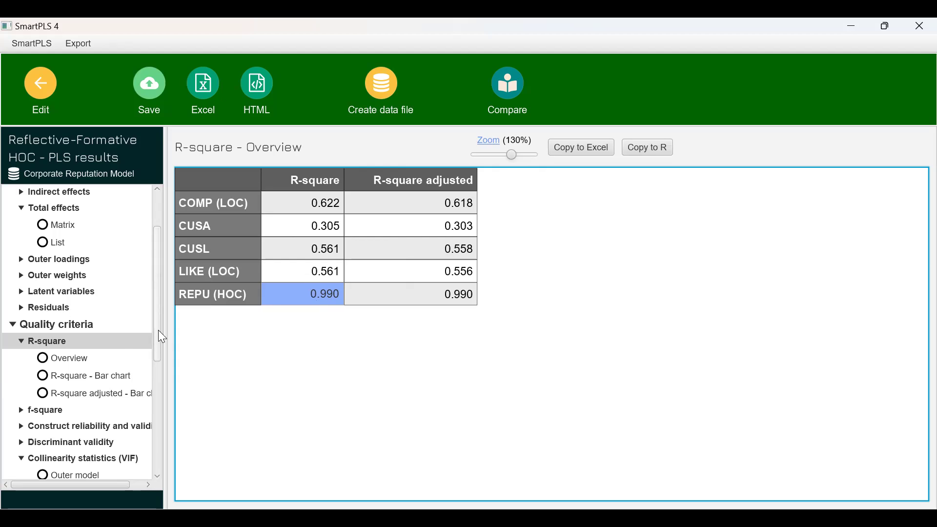
# Step: Show the f-square matrix and highlight the effect sizes of REPU (HOC) on CUSA and CUSL, then clear the highlight
pyautogui.click(58, 416)
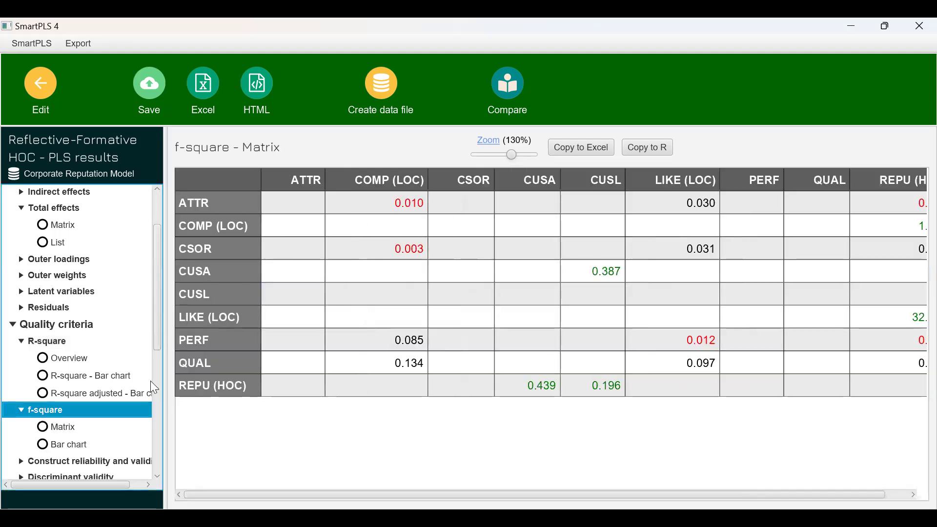
pyautogui.moveTo(519, 395); pyautogui.dragTo(613, 404)
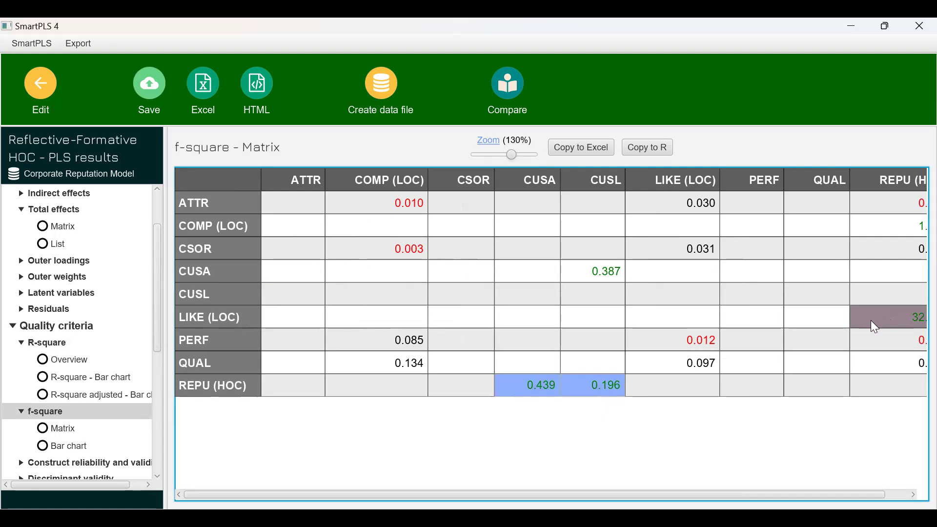
pyautogui.click(560, 408)
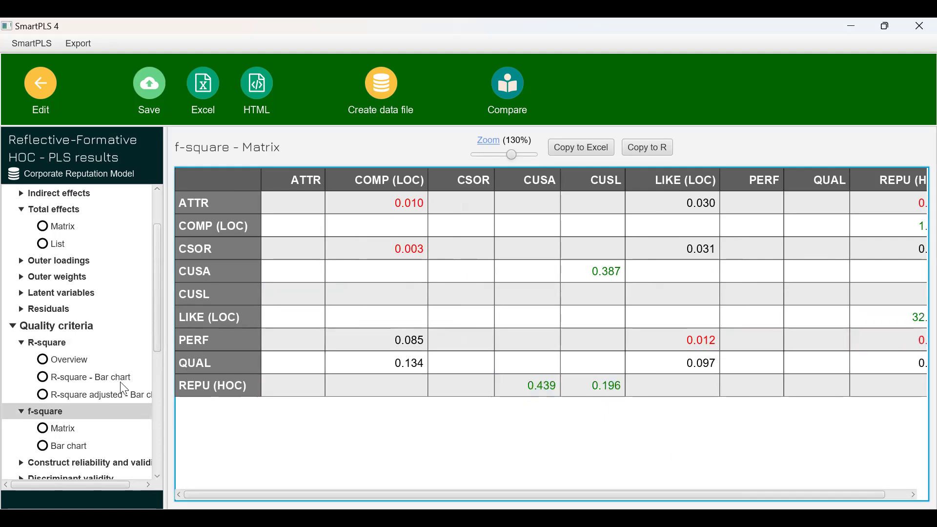
# Step: Return to the model and run bootstrapping with 5000 subsamples, complete results, percentile bootstrap, and a two-tailed test at 0.05
pyautogui.moveTo(157, 335); pyautogui.dragTo(162, 254)
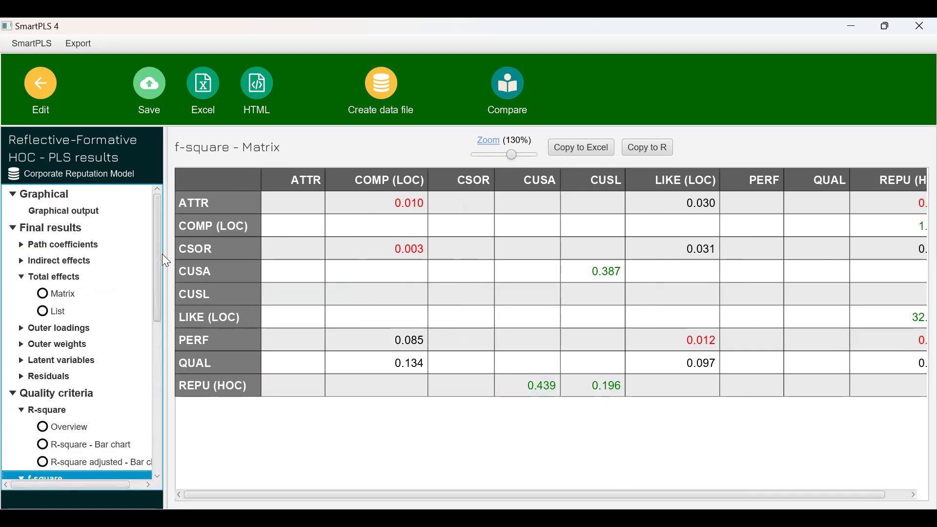
pyautogui.click(44, 90)
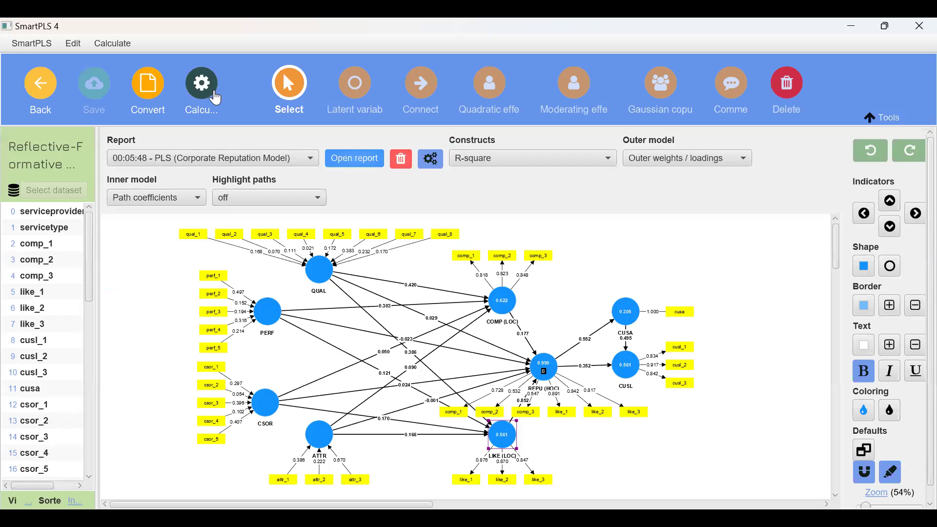
pyautogui.click(202, 93)
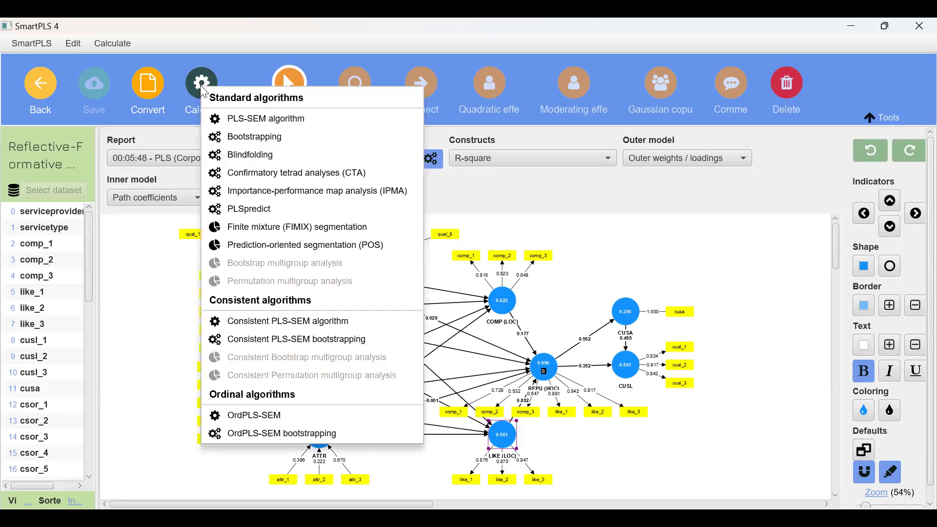
pyautogui.click(248, 141)
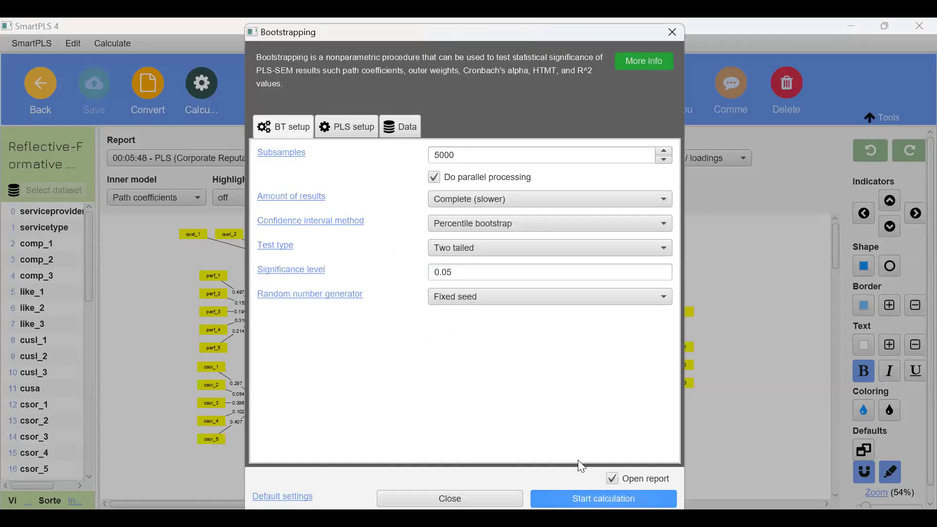
pyautogui.click(569, 497)
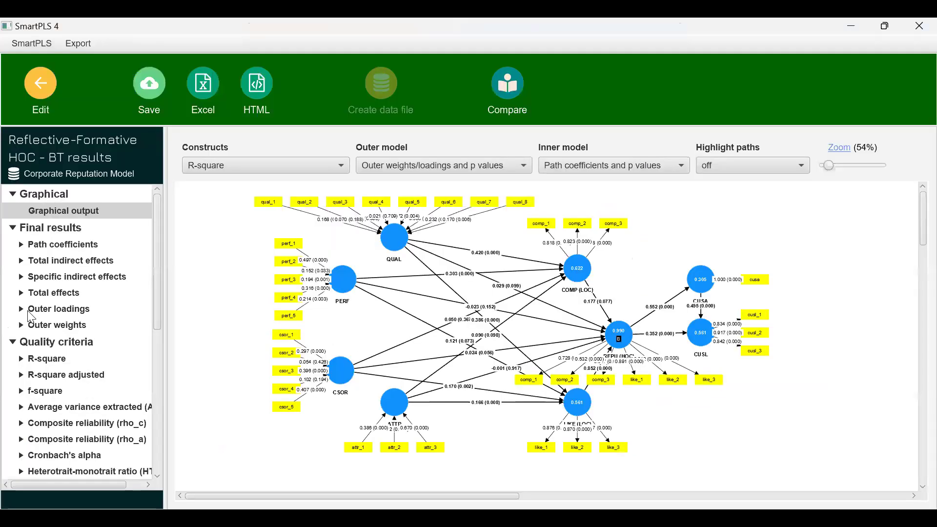
# Step: Show the bootstrapped total effects and highlight the ATTR -> REPU (HOC) row from the original sample through the p value
pyautogui.click(55, 296)
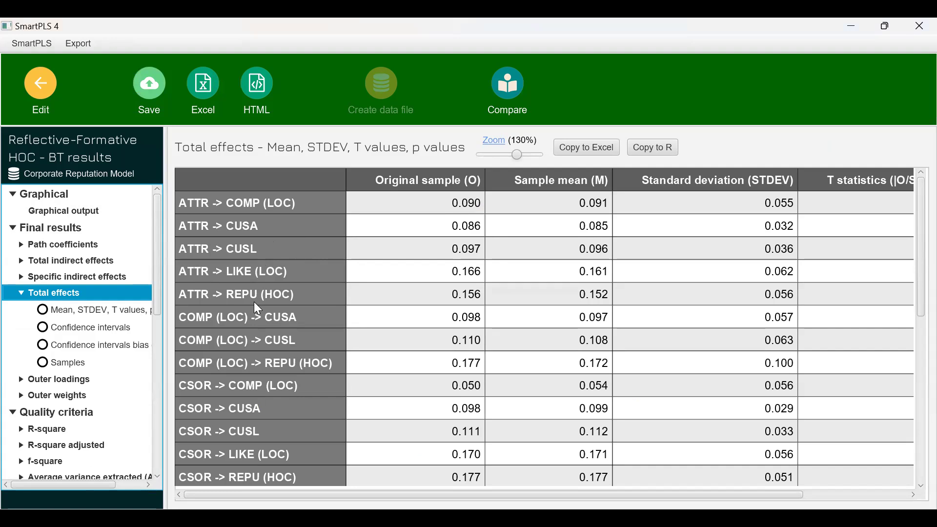
pyautogui.click(387, 303)
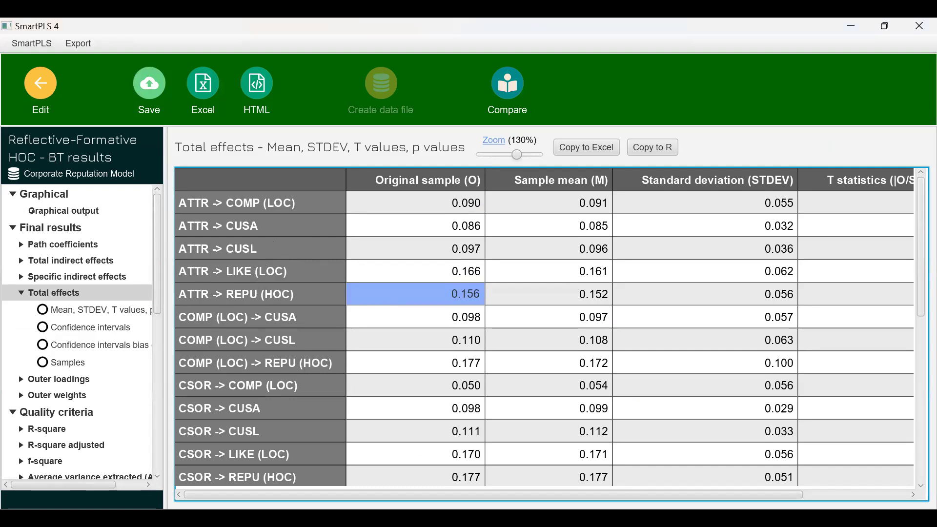
pyautogui.hscroll(3, 909, 293)
pyautogui.keyDown('shift'); pyautogui.click(896, 295); pyautogui.keyUp('shift')
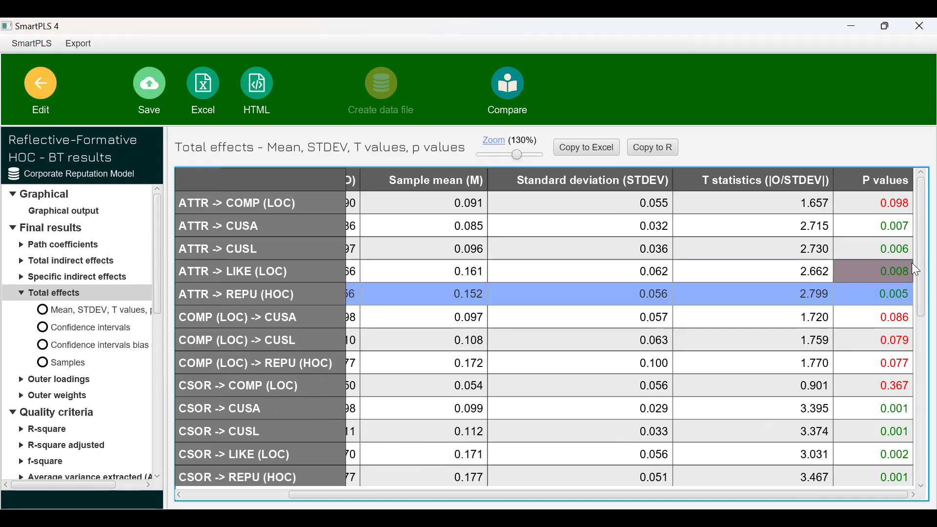
# Step: Highlight the CSOR -> REPU (HOC) total effect from the original sample through the p value
pyautogui.moveTo(914, 271); pyautogui.dragTo(917, 321)
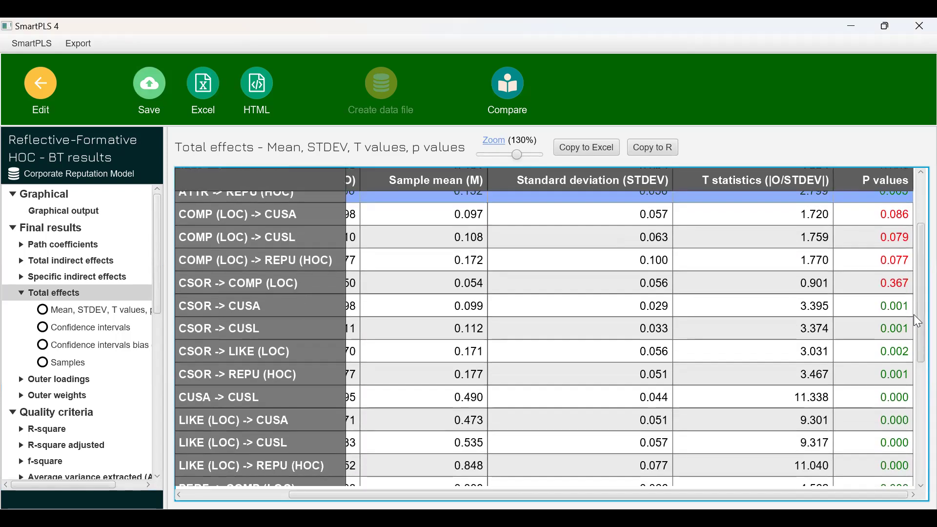
pyautogui.moveTo(917, 321); pyautogui.dragTo(917, 319)
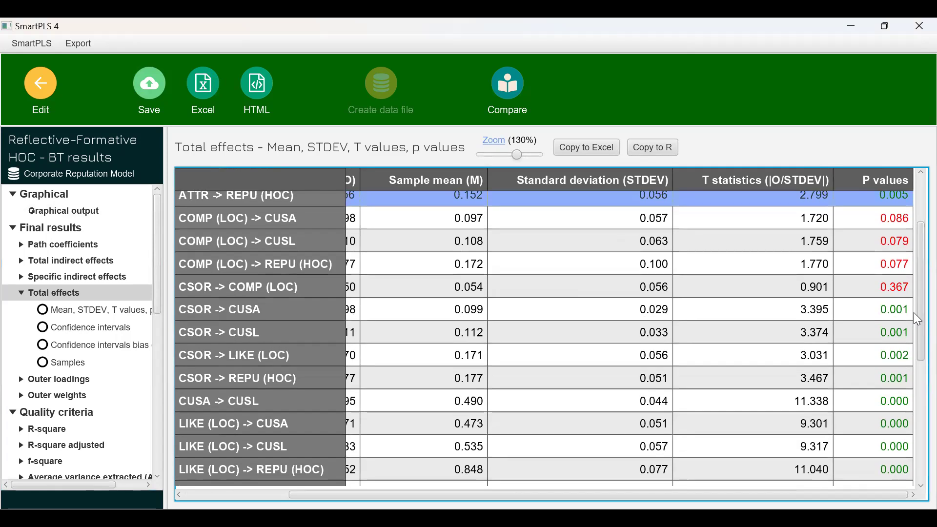
pyautogui.click(354, 384)
pyautogui.moveTo(382, 497); pyautogui.dragTo(351, 496)
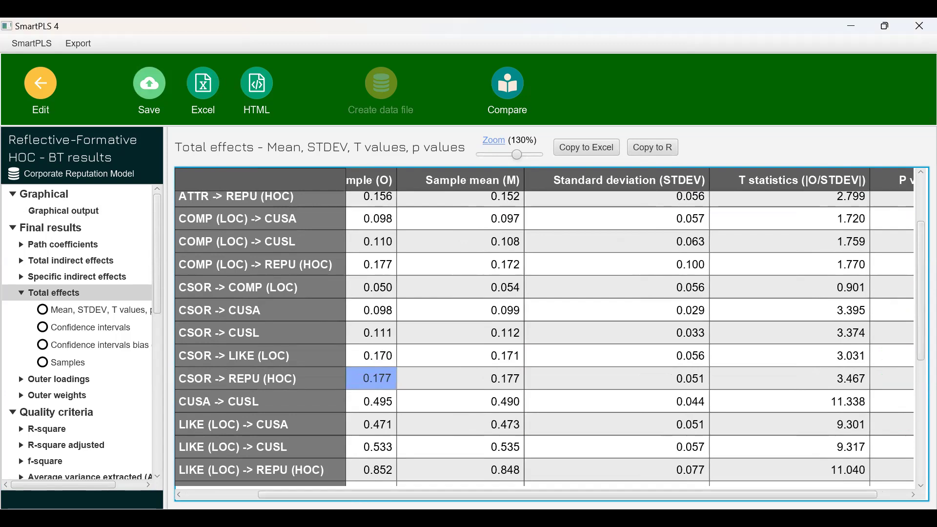
pyautogui.moveTo(627, 493); pyautogui.dragTo(659, 493)
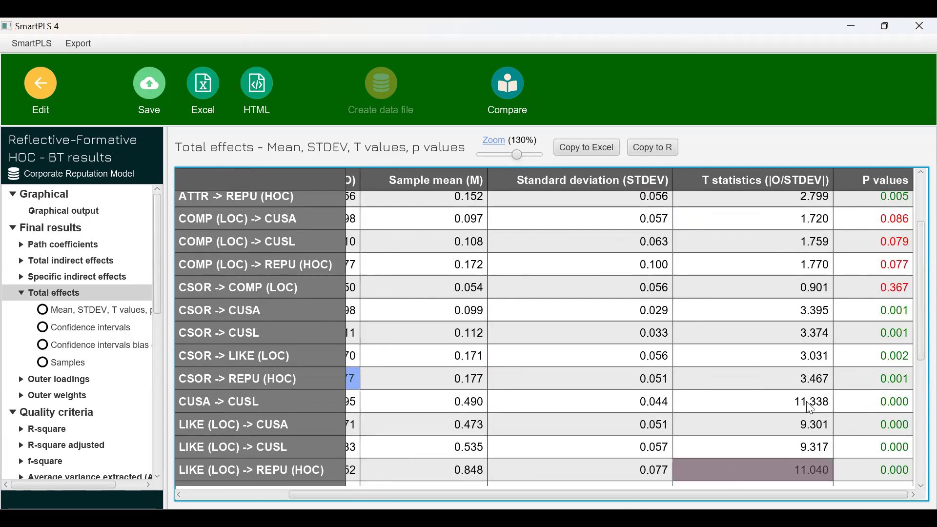
pyautogui.click(865, 379)
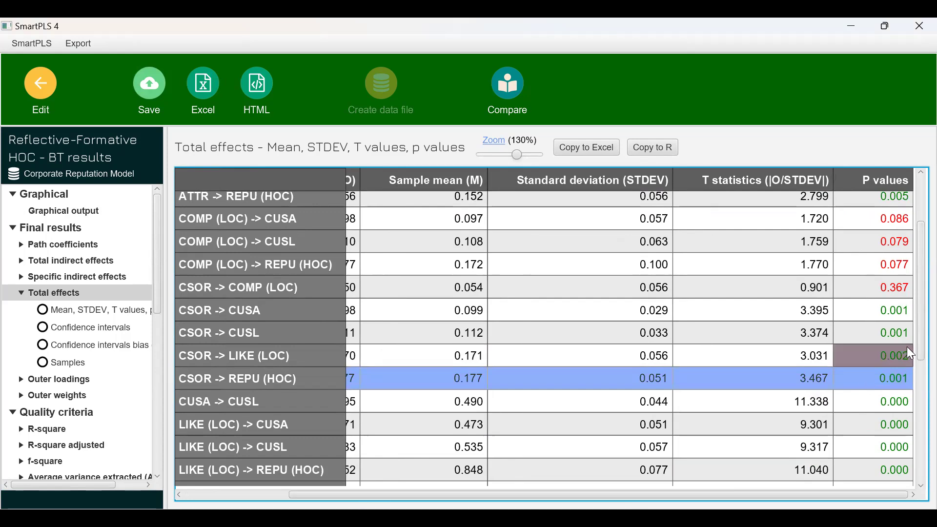
# Step: Highlight the PERF -> REPU (HOC) total effect from the original sample through the p value
pyautogui.moveTo(914, 345); pyautogui.dragTo(913, 402)
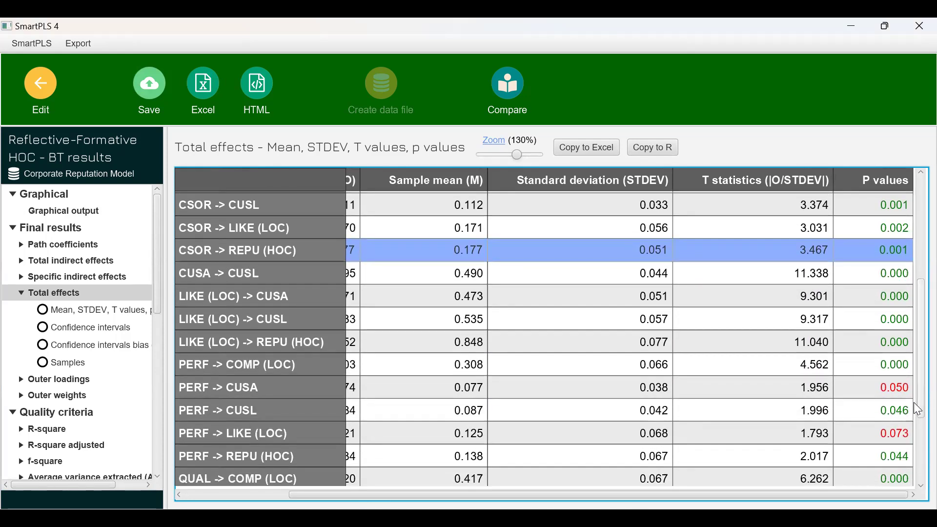
pyautogui.click(356, 457)
pyautogui.moveTo(469, 494); pyautogui.dragTo(562, 498)
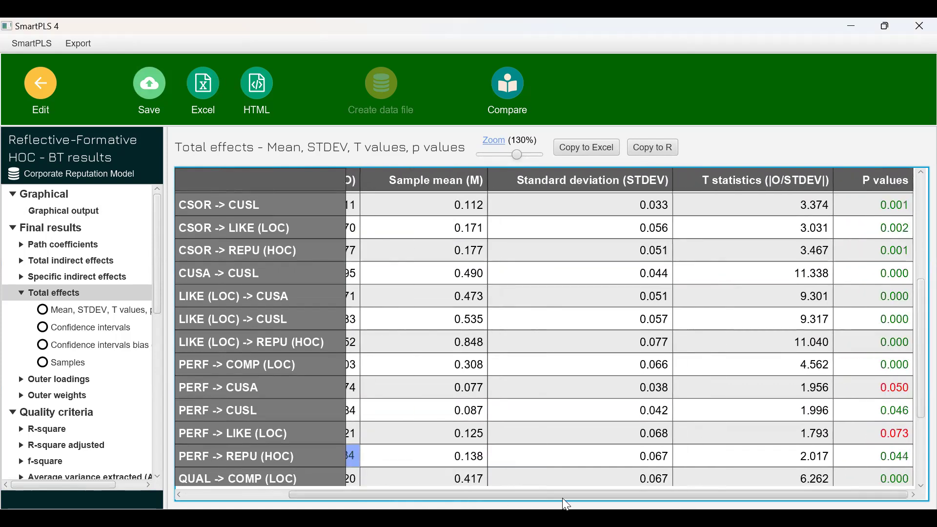
pyautogui.click(872, 456)
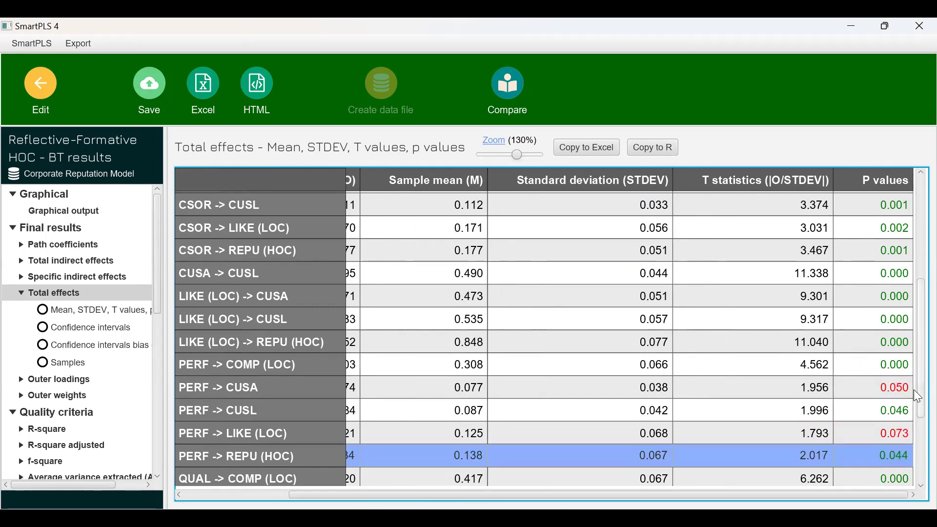
# Step: Highlight the QUAL -> REPU (HOC) total effect from the original sample through the p value
pyautogui.scroll(-1, 914, 411)
pyautogui.scroll(-3, 918, 430)
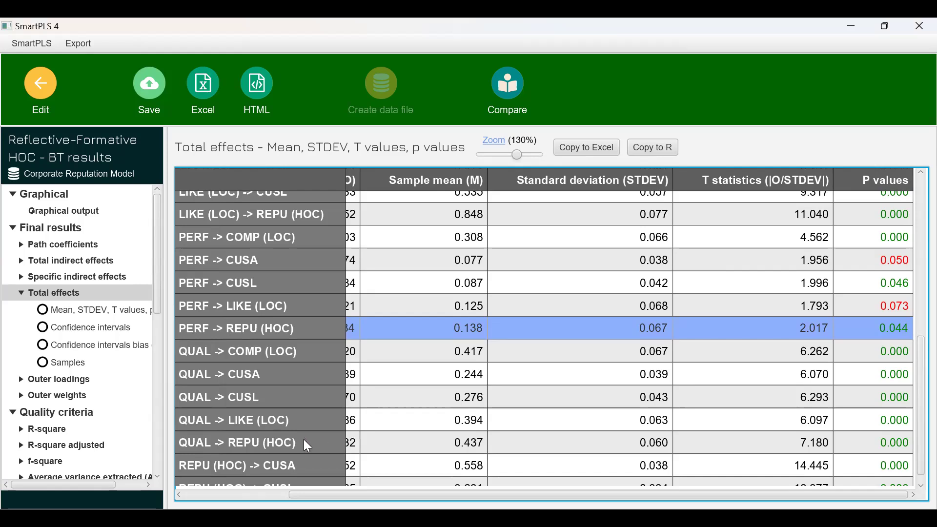
pyautogui.click(353, 444)
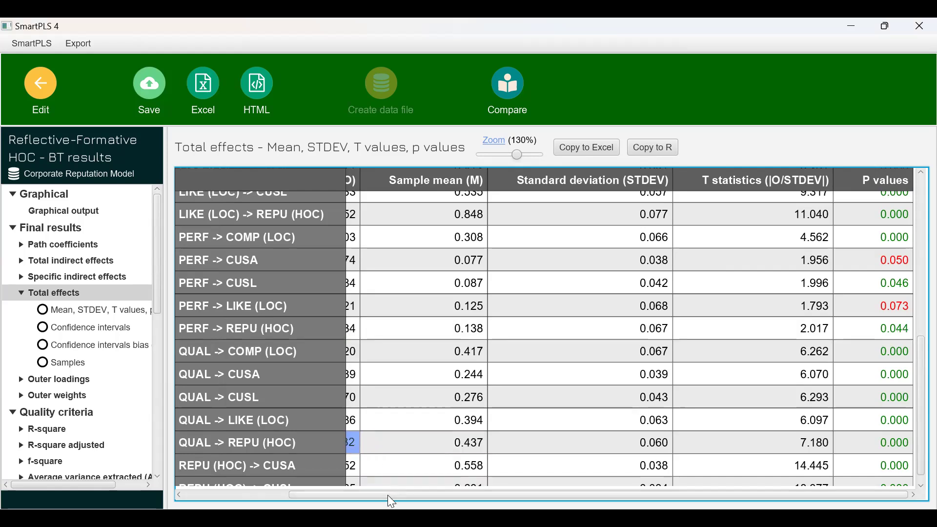
pyautogui.moveTo(388, 495); pyautogui.dragTo(359, 491)
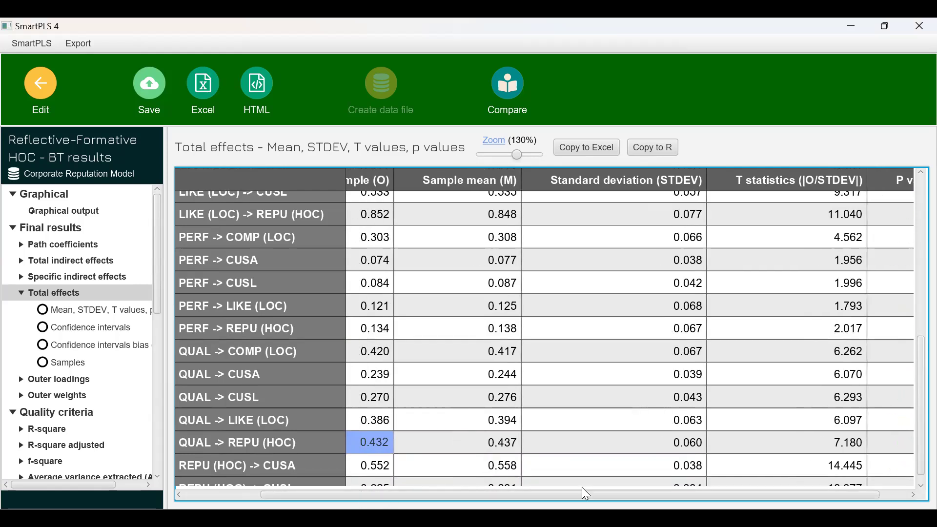
pyautogui.moveTo(581, 495); pyautogui.dragTo(806, 449)
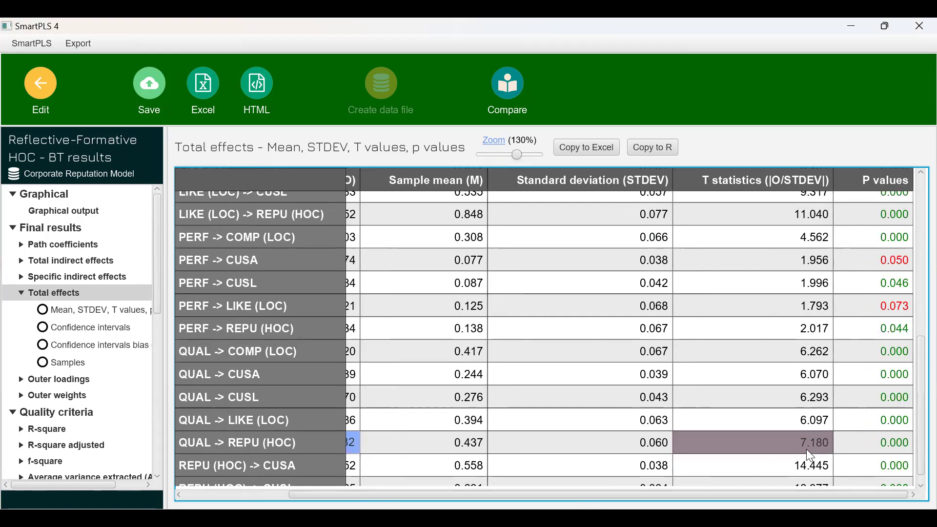
pyautogui.keyDown('shift'); pyautogui.click(866, 444); pyautogui.keyUp('shift')
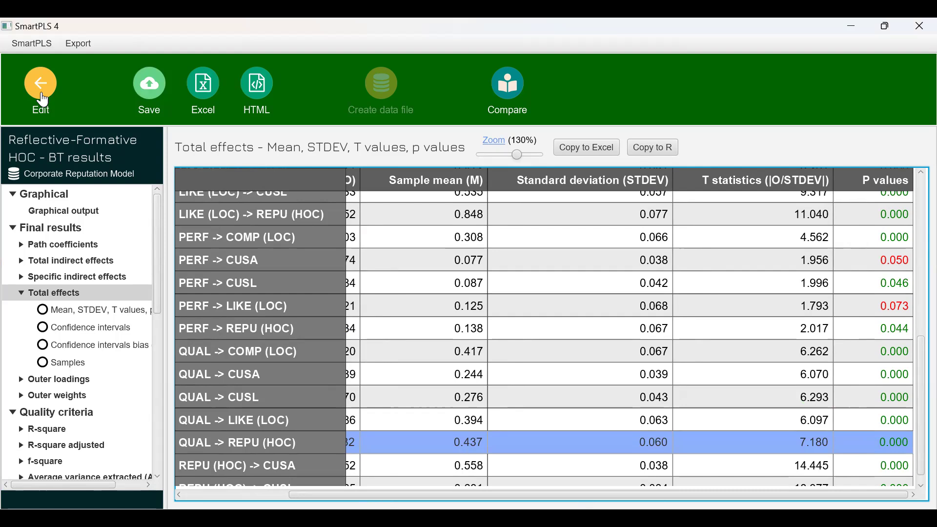
# Step: Show the bootstrapped R-square statistics and highlight the original sample values of CUSA and CUSL, then that of REPU (HOC)
pyautogui.moveTo(158, 300); pyautogui.dragTo(156, 380)
pyautogui.click(52, 245)
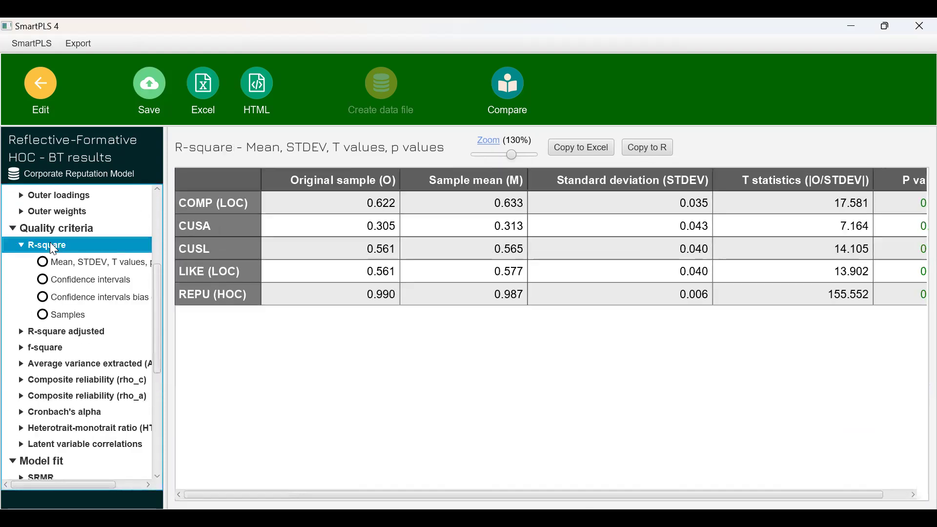
pyautogui.moveTo(362, 226)
pyautogui.mouseDown()
pyautogui.moveTo(363, 268)
pyautogui.moveTo(365, 243)
pyautogui.mouseUp()
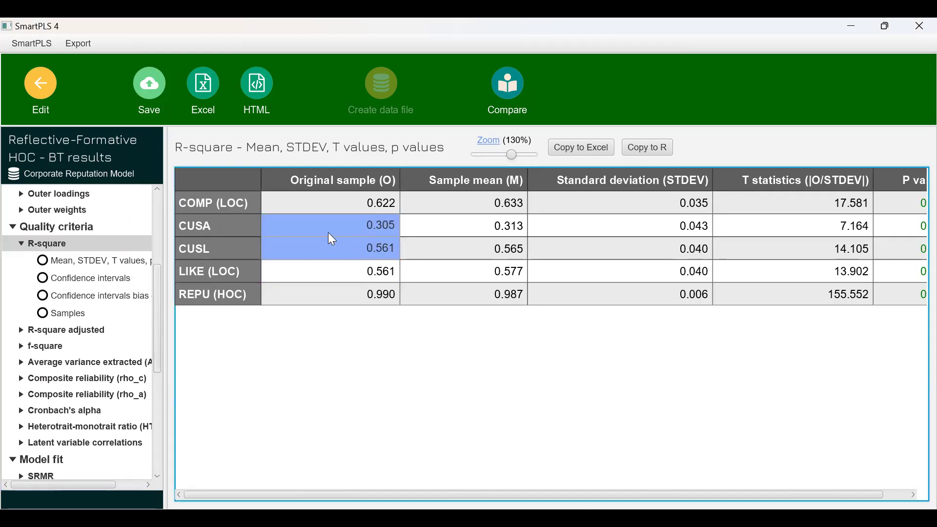
pyautogui.click(365, 302)
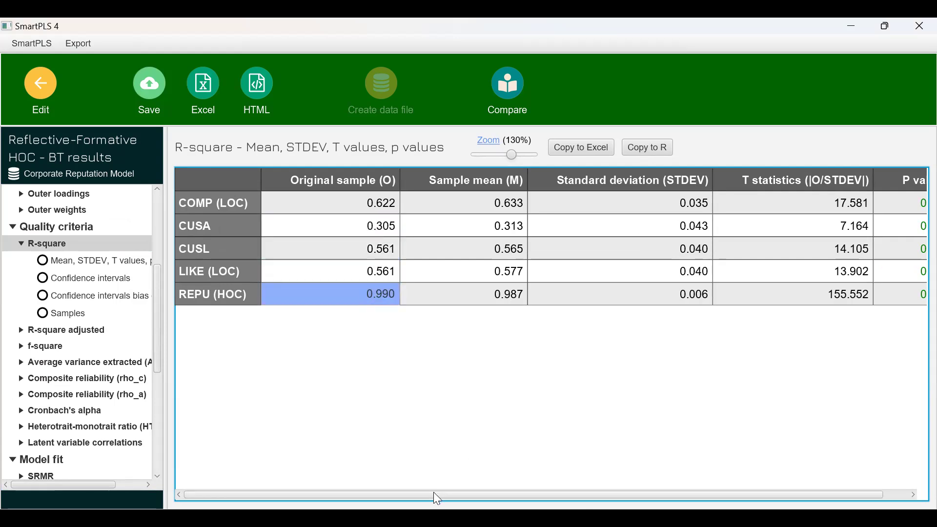
# Step: Highlight the R-square p values of CUSA and CUSL
pyautogui.moveTo(433, 496); pyautogui.dragTo(591, 504)
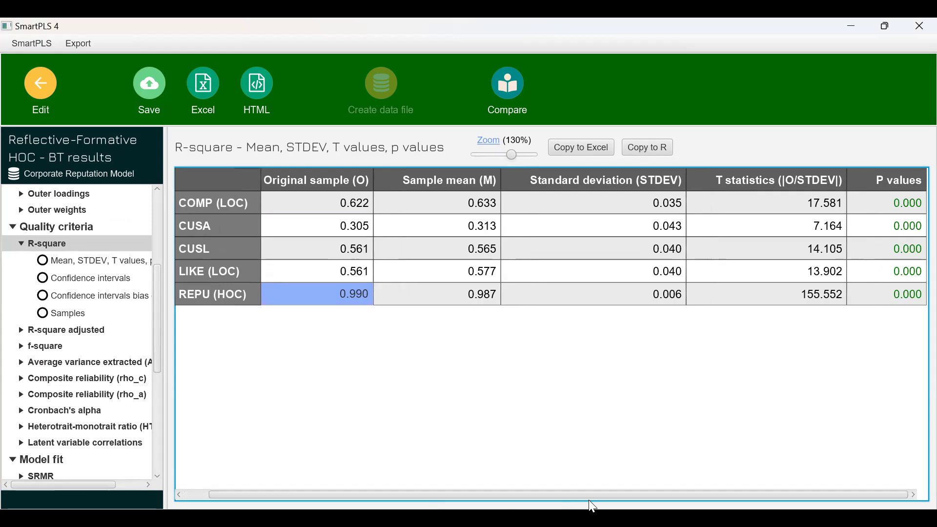
pyautogui.click(895, 206)
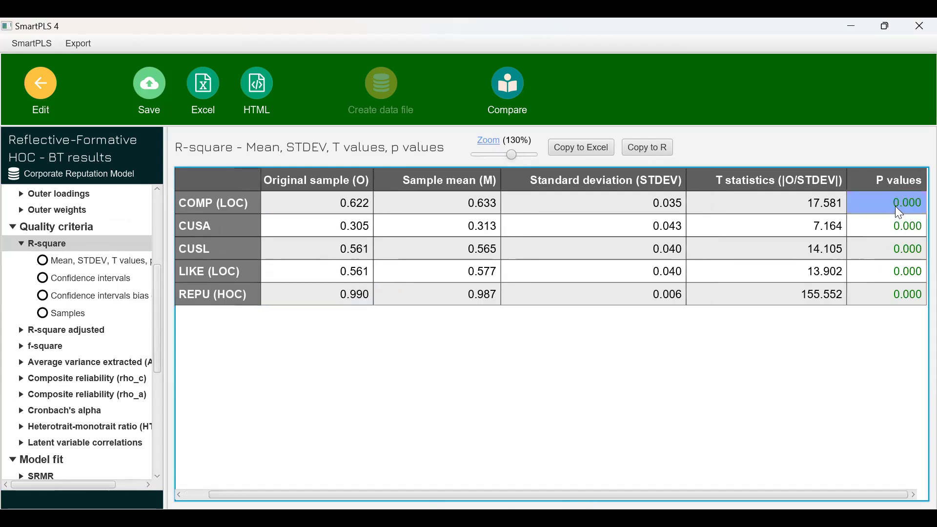
pyautogui.click(892, 225)
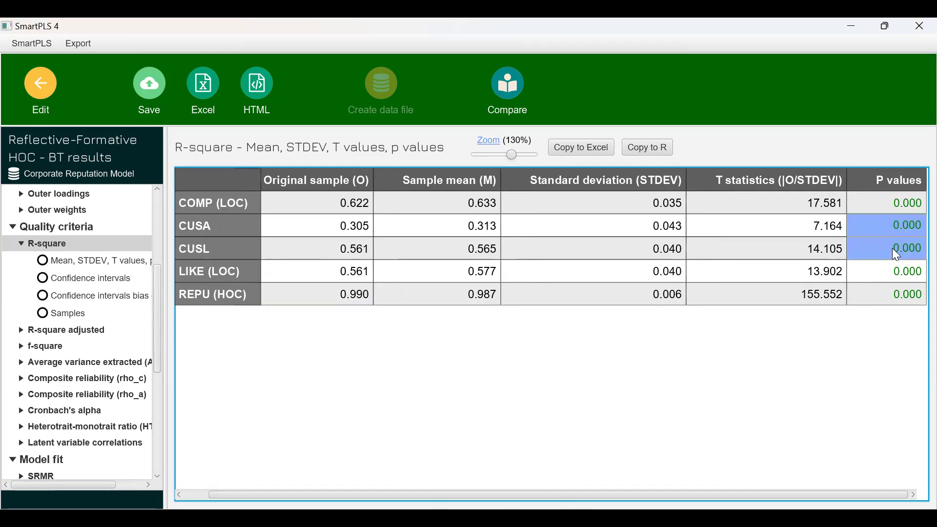
pyautogui.moveTo(892, 231); pyautogui.dragTo(892, 244)
# Step: Show the R-square confidence intervals and highlight the 2.5% and 97.5% bounds of CUSA, CUSL and REPU (HOC)
pyautogui.click(106, 284)
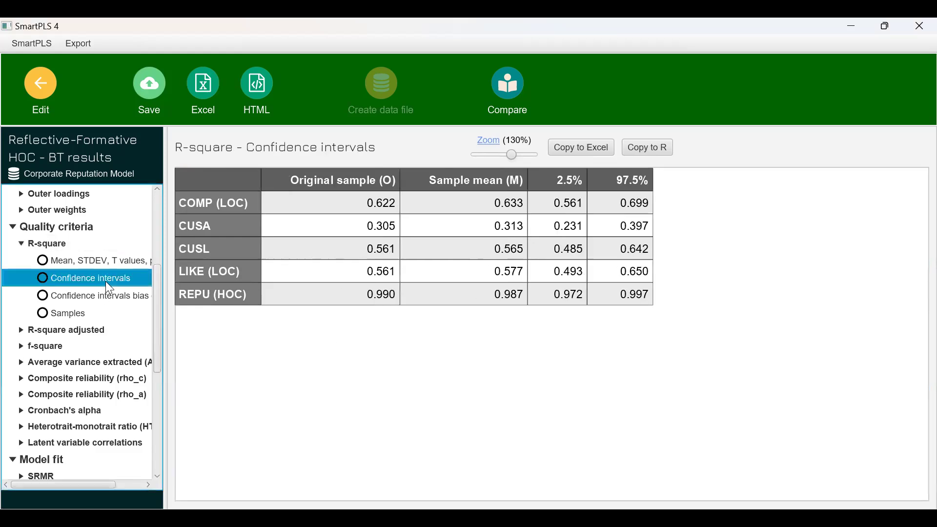
pyautogui.moveTo(570, 227); pyautogui.dragTo(624, 257)
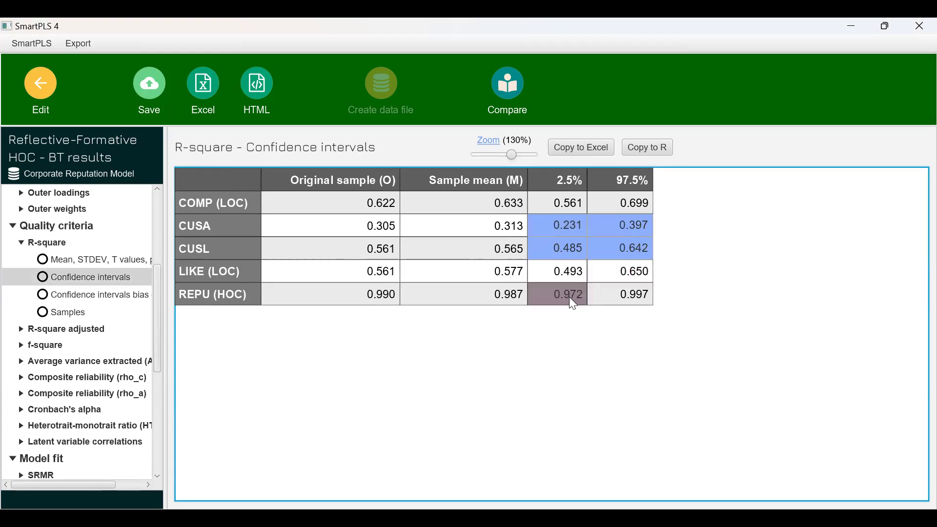
pyautogui.moveTo(569, 297); pyautogui.dragTo(618, 294)
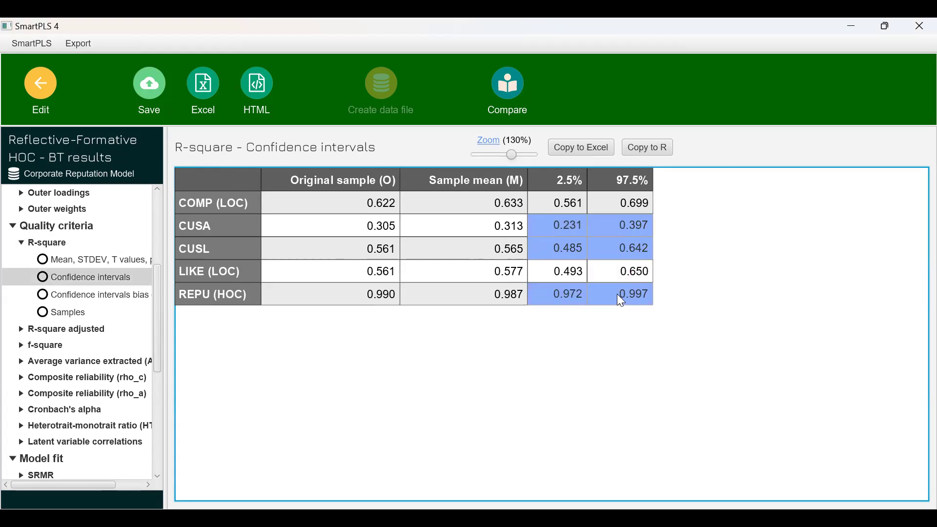
# Step: Show the bias-corrected R-square confidence intervals and highlight the 2.5% and 97.5% bounds of CUSA, CUSL and REPU (HOC)
pyautogui.click(110, 298)
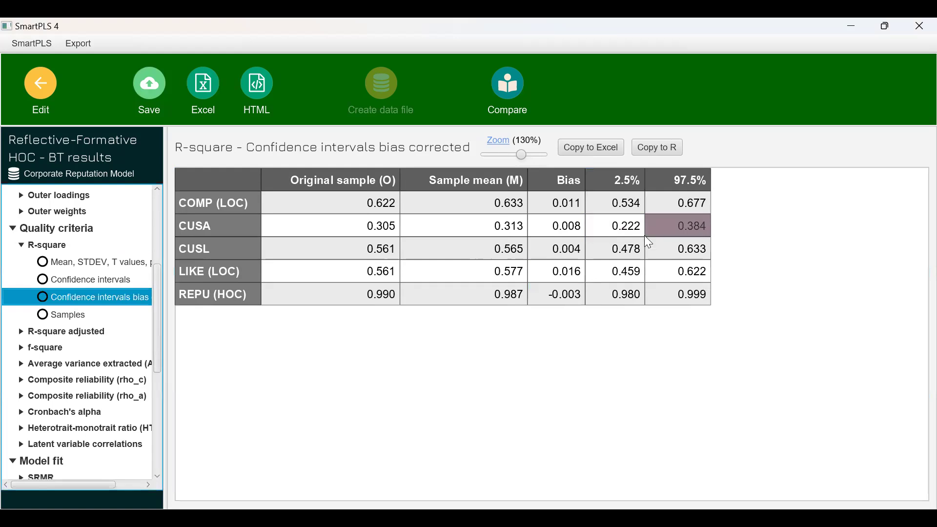
pyautogui.click(631, 232)
pyautogui.moveTo(635, 238); pyautogui.dragTo(683, 250)
pyautogui.keyDown('ctrl'); pyautogui.click(616, 296); pyautogui.keyUp('ctrl')
pyautogui.keyDown('ctrl'); pyautogui.click(692, 298); pyautogui.keyUp('ctrl')
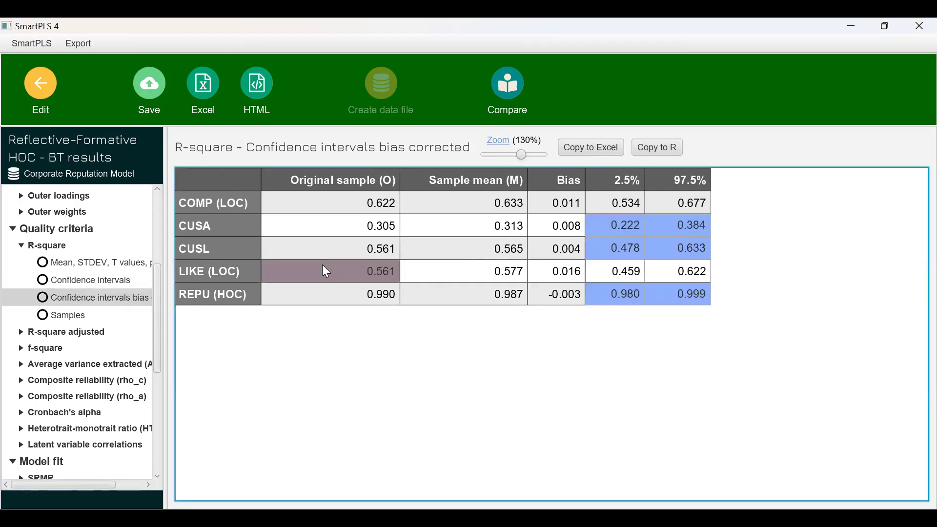
# Step: Show the bootstrapped f-square statistics and highlight the original sample values of REPU (HOC) -> CUSA and REPU (HOC) -> CUSL
pyautogui.moveTo(158, 292); pyautogui.dragTo(155, 182)
pyautogui.moveTo(156, 268); pyautogui.dragTo(159, 365)
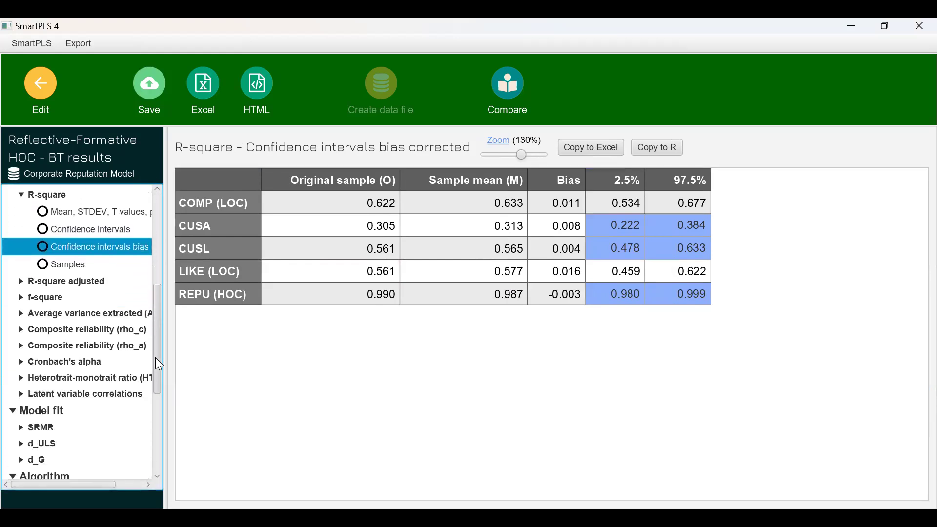
pyautogui.click(45, 300)
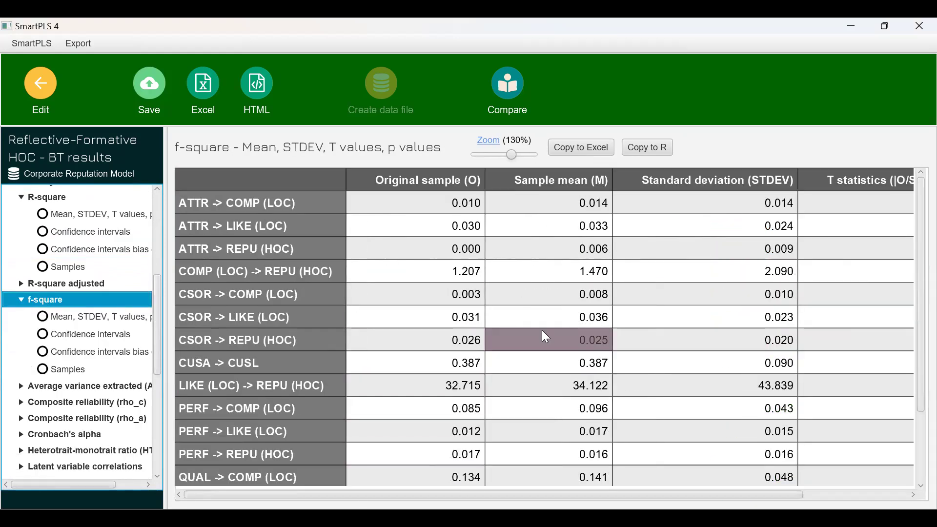
pyautogui.scroll(-2, 542, 330)
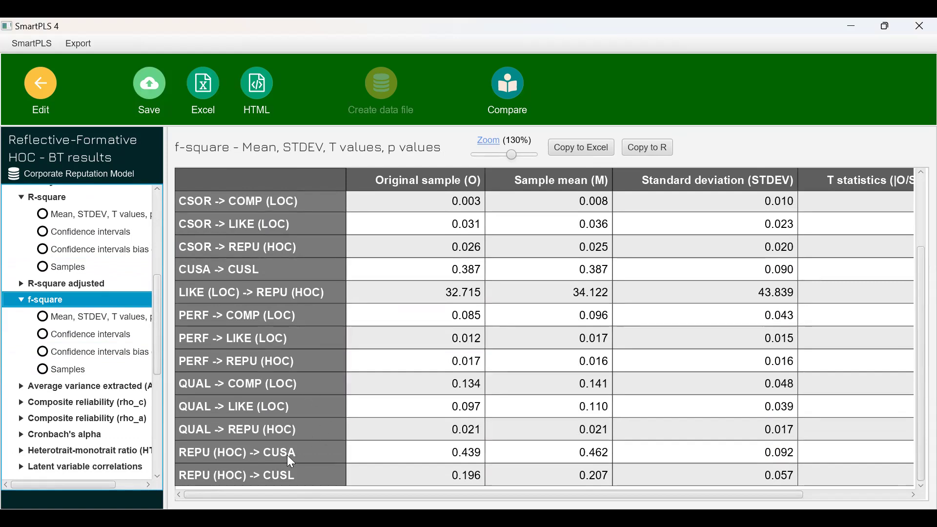
pyautogui.moveTo(401, 449); pyautogui.dragTo(410, 469)
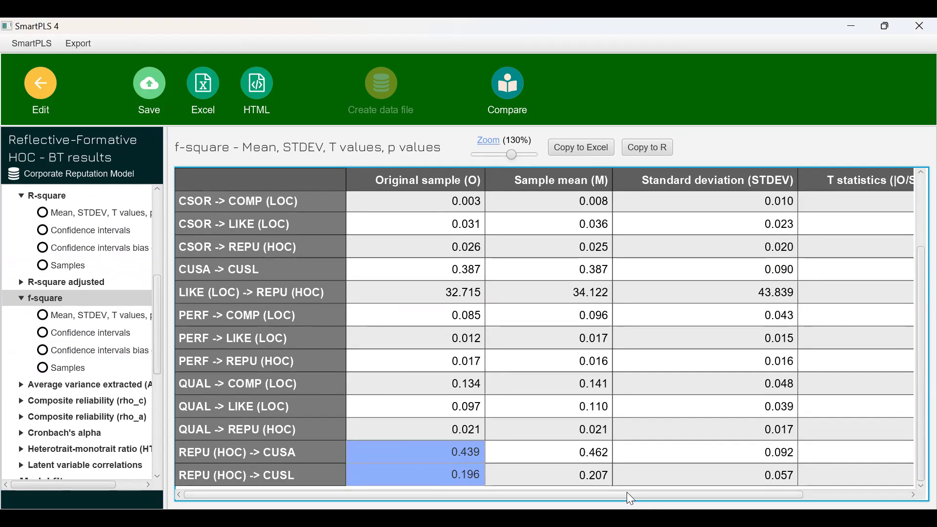
# Step: Examine the f-square significance values of the REPU (HOC) paths, then highlight the original sample value of REPU (HOC) -> CUSA
pyautogui.moveTo(627, 492); pyautogui.dragTo(803, 491)
pyautogui.moveTo(851, 466); pyautogui.dragTo(849, 490)
pyautogui.moveTo(778, 494); pyautogui.dragTo(482, 493)
pyautogui.click(467, 485)
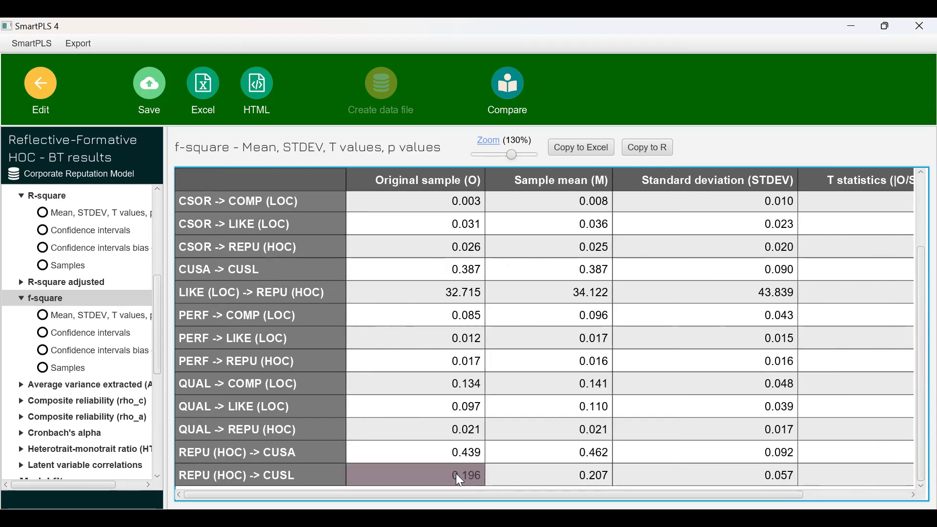
pyautogui.click(445, 443)
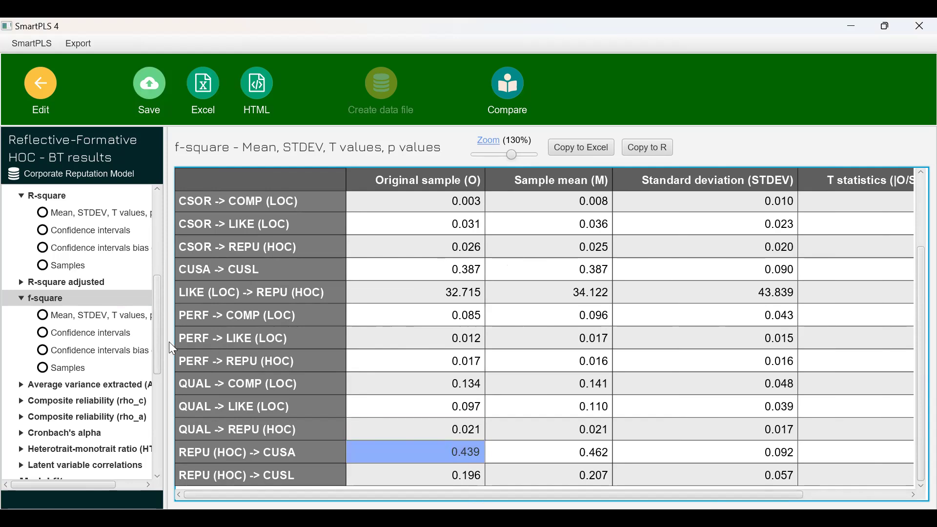
# Step: Return to the model and run PLSpredict with 10 folds, 10 repetitions and a fixed seed, opening its report
pyautogui.click(41, 88)
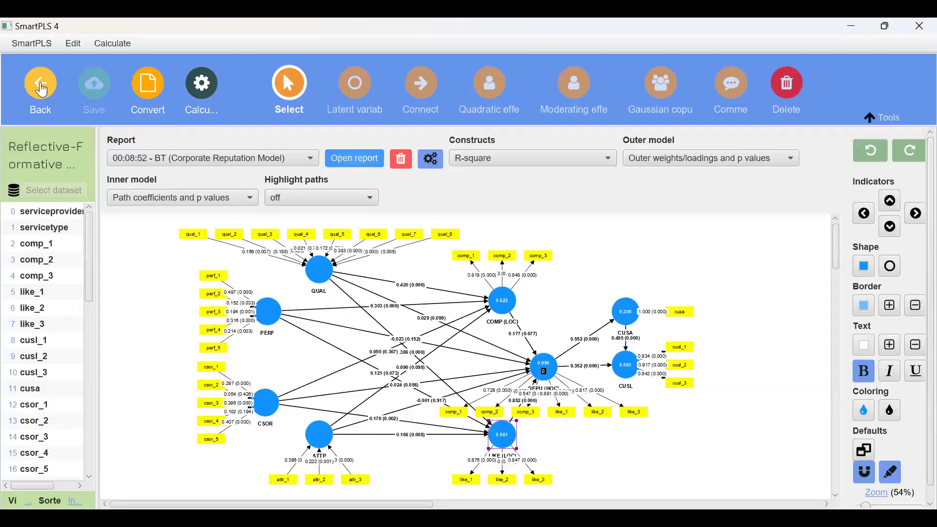
pyautogui.click(201, 87)
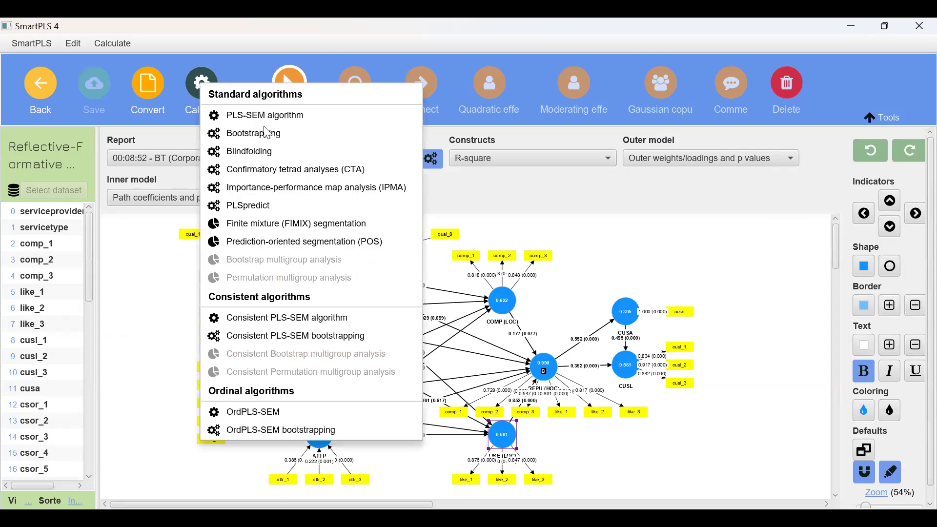
pyautogui.click(271, 213)
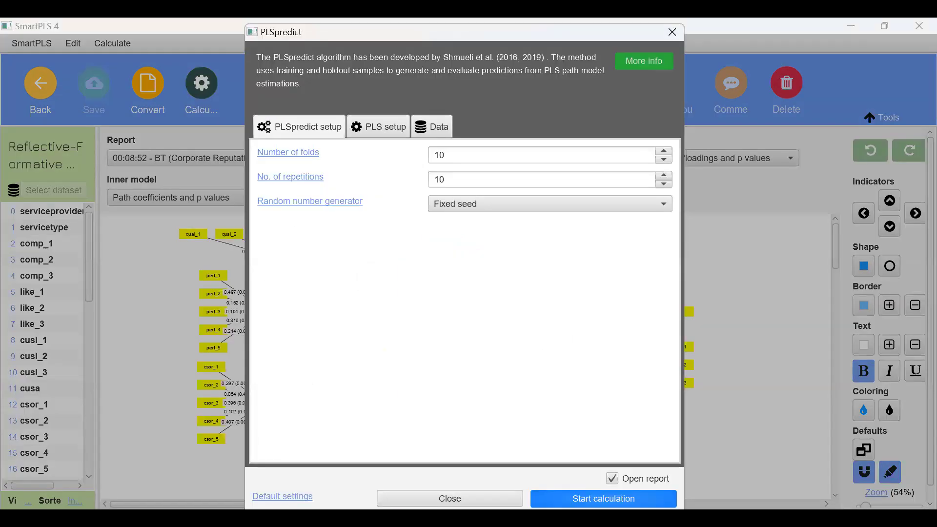
pyautogui.click(594, 500)
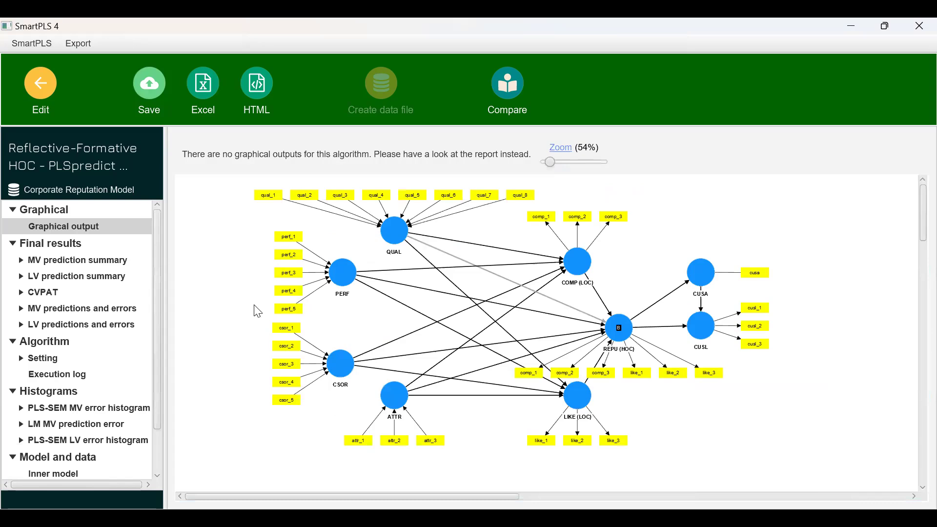
# Step: Show the MV prediction summary and highlight all values of cusl_1, cusl_2 and cusl_3
pyautogui.click(101, 261)
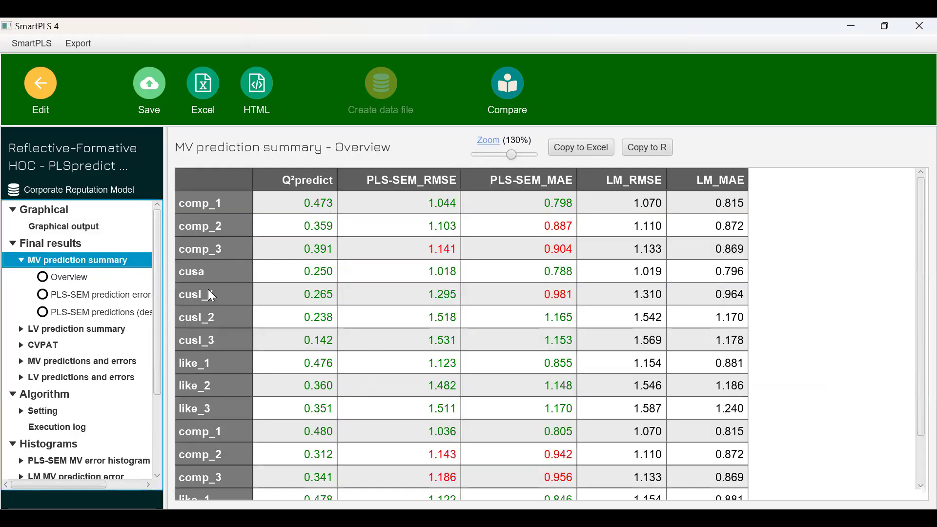
pyautogui.moveTo(248, 291); pyautogui.dragTo(719, 337)
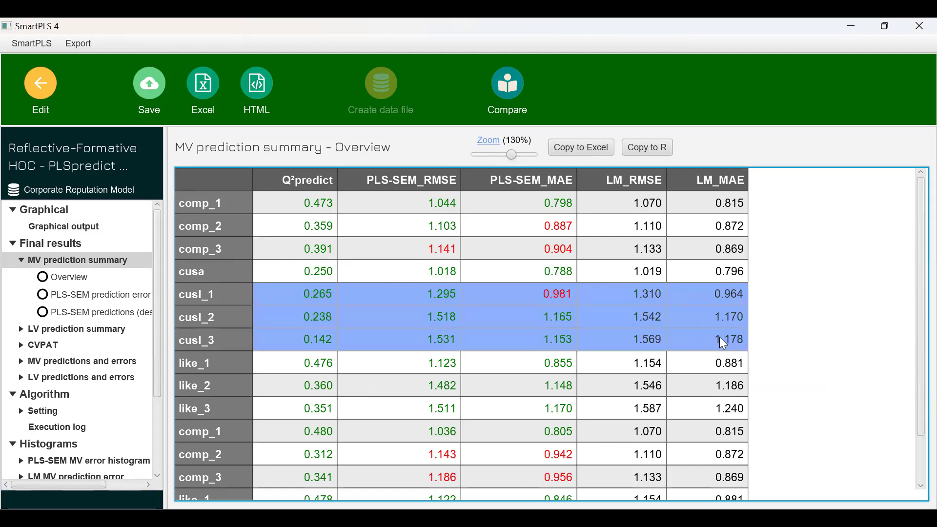
pyautogui.moveTo(914, 273); pyautogui.dragTo(917, 340)
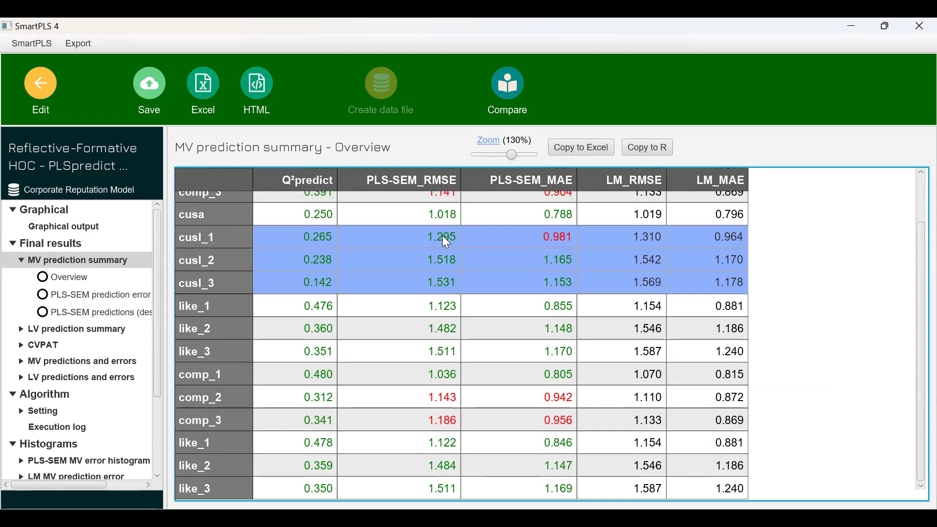
# Step: Highlight the Q²predict values of the cusl indicators, compare their PLS-SEM_RMSE and LM_RMSE values, and leave the report
pyautogui.click(332, 240)
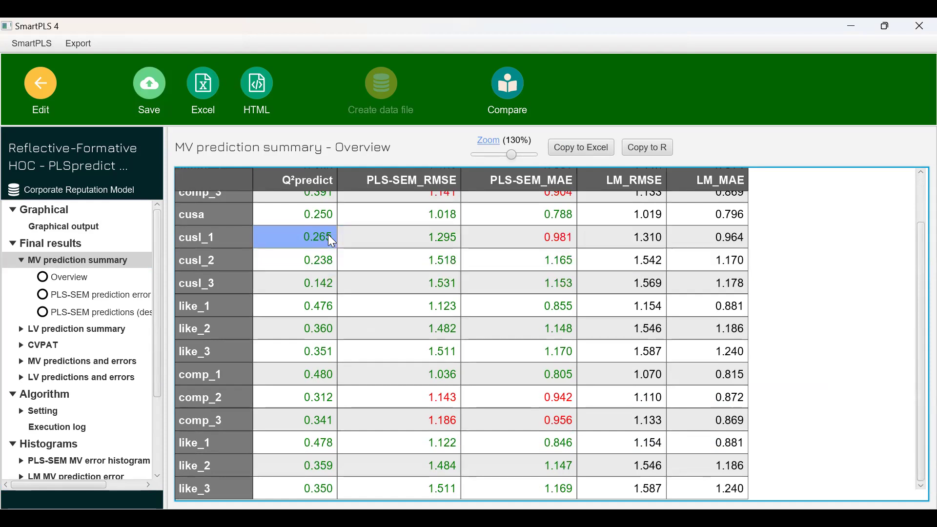
pyautogui.moveTo(332, 240); pyautogui.dragTo(326, 268)
pyautogui.moveTo(430, 239); pyautogui.dragTo(428, 288)
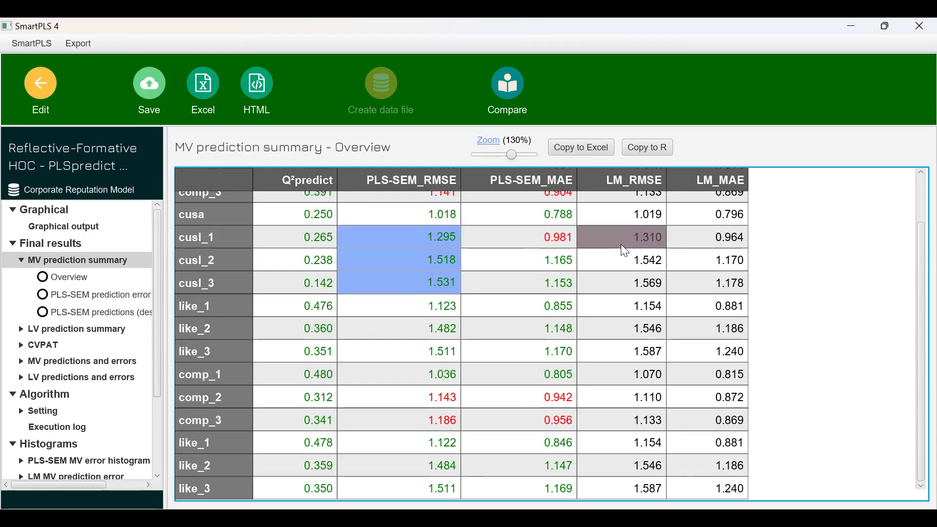
pyautogui.moveTo(625, 240); pyautogui.dragTo(627, 283)
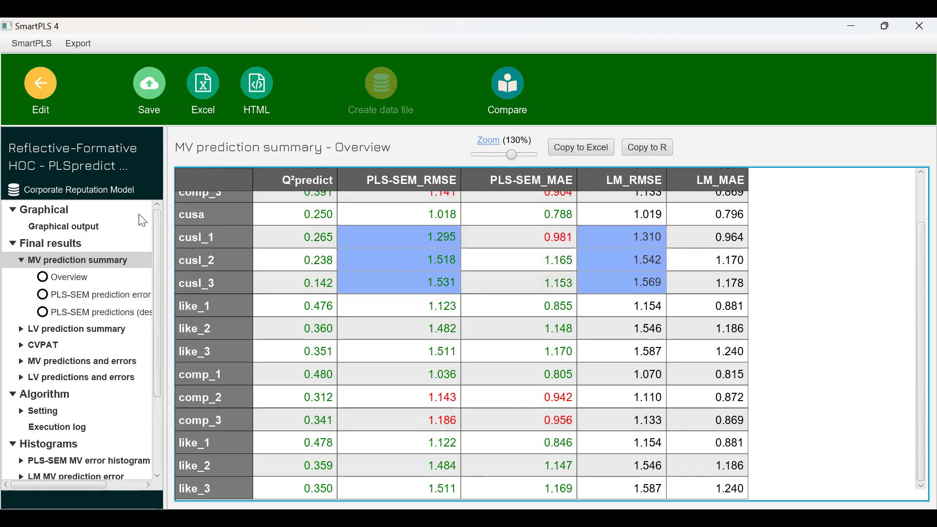
pyautogui.click(44, 90)
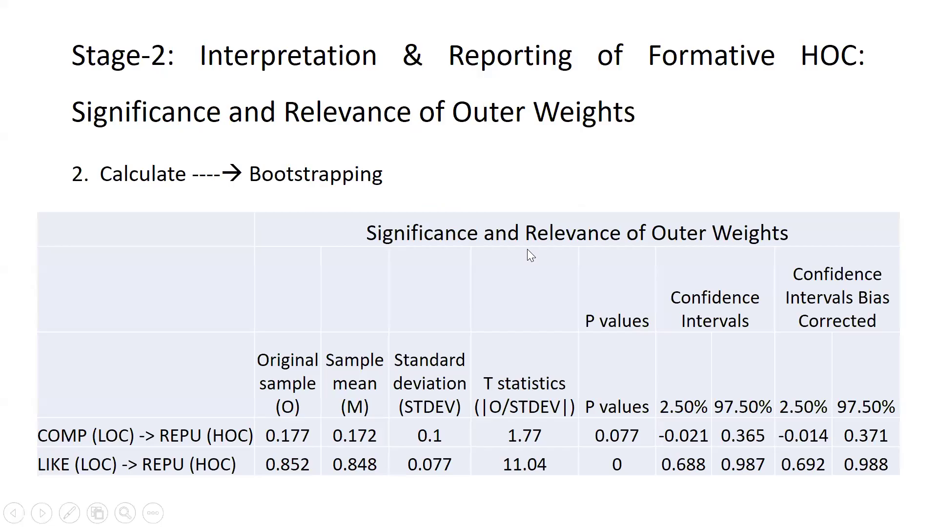
pyautogui.press('Right')
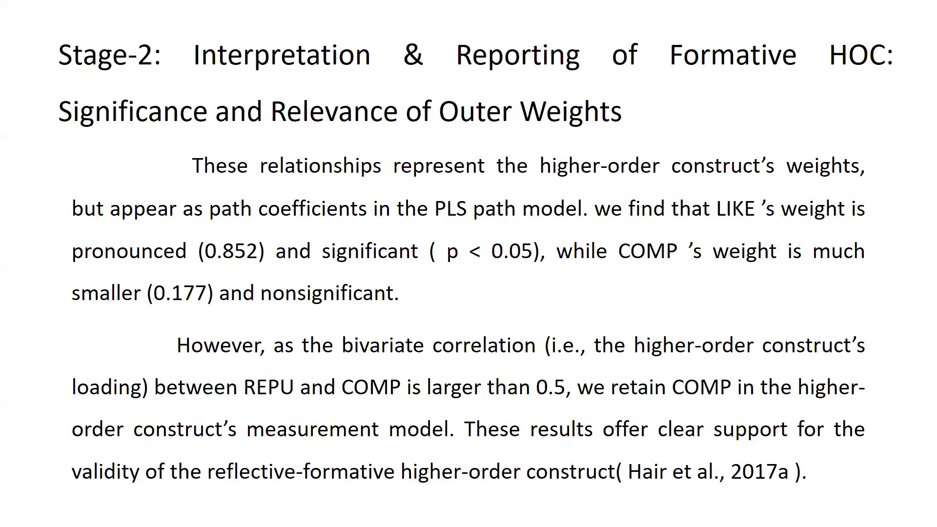
pyautogui.press('Right')
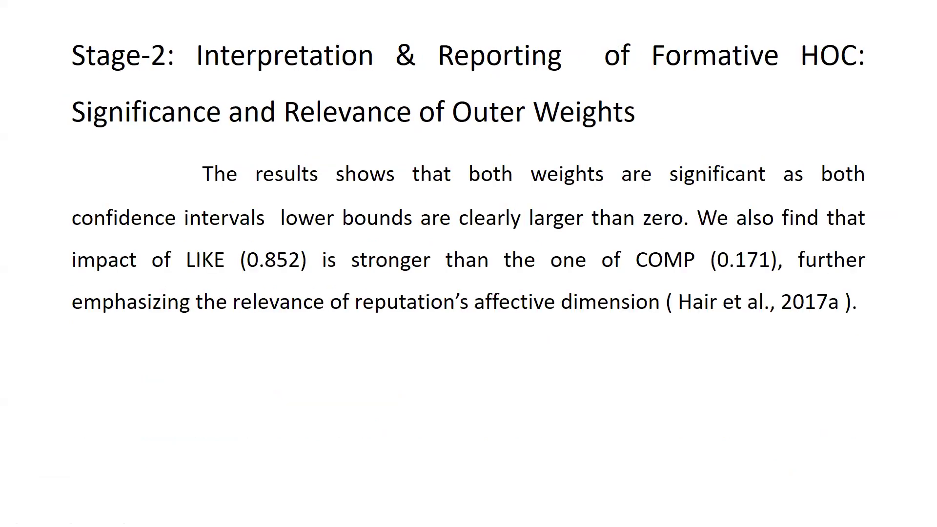
pyautogui.press('Right')
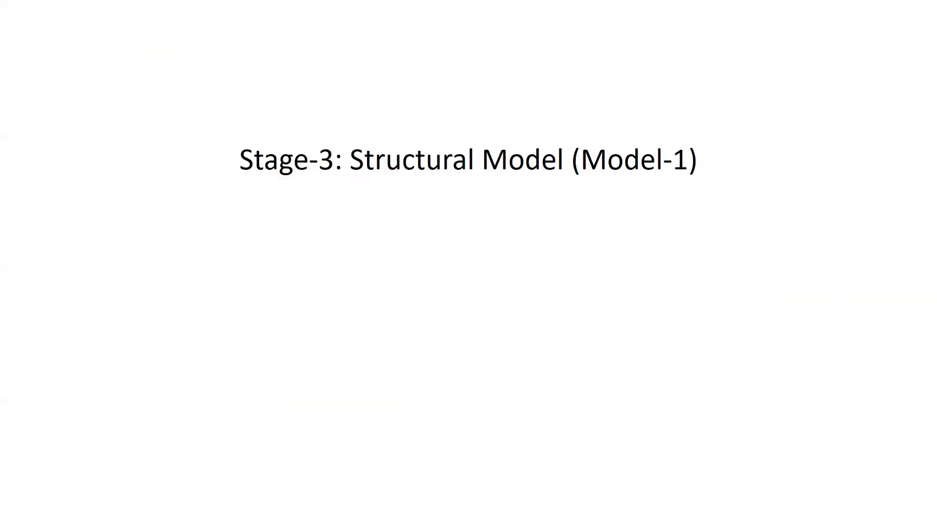
pyautogui.press('Right')
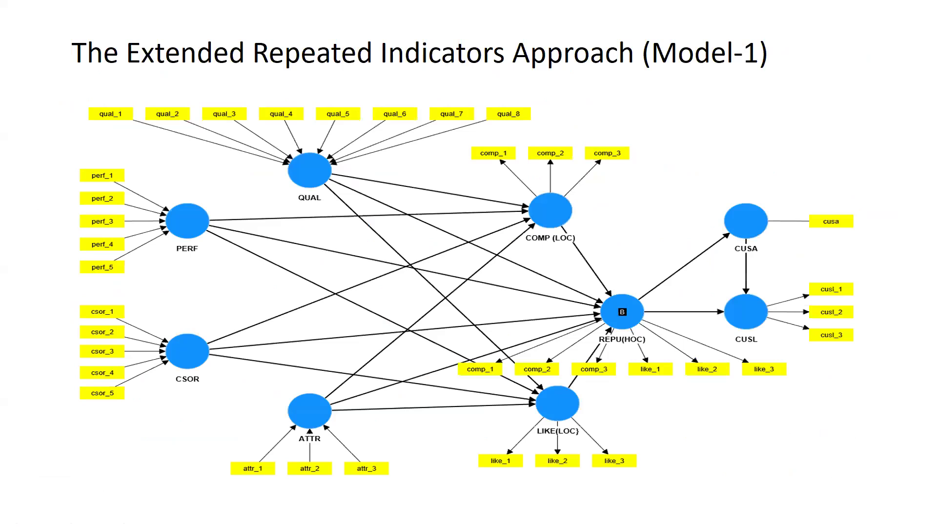
pyautogui.press('Right')
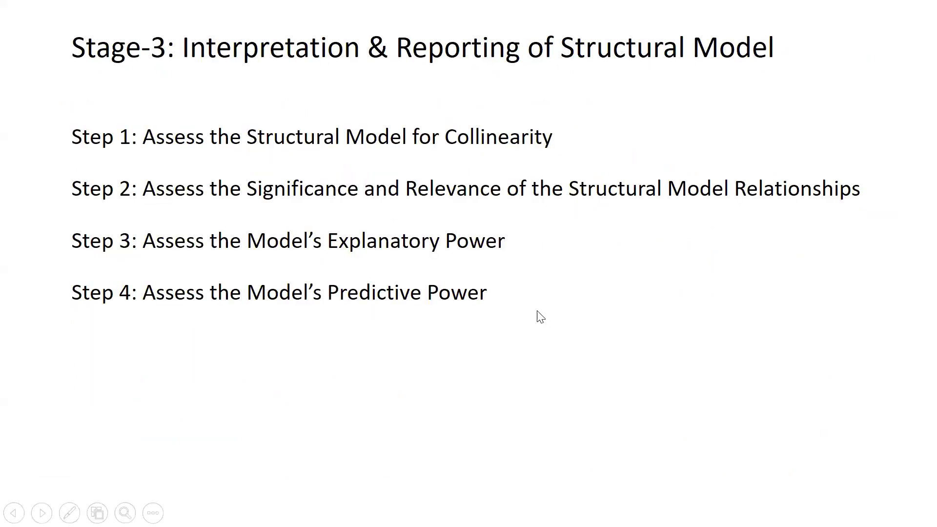
pyautogui.press('Right')
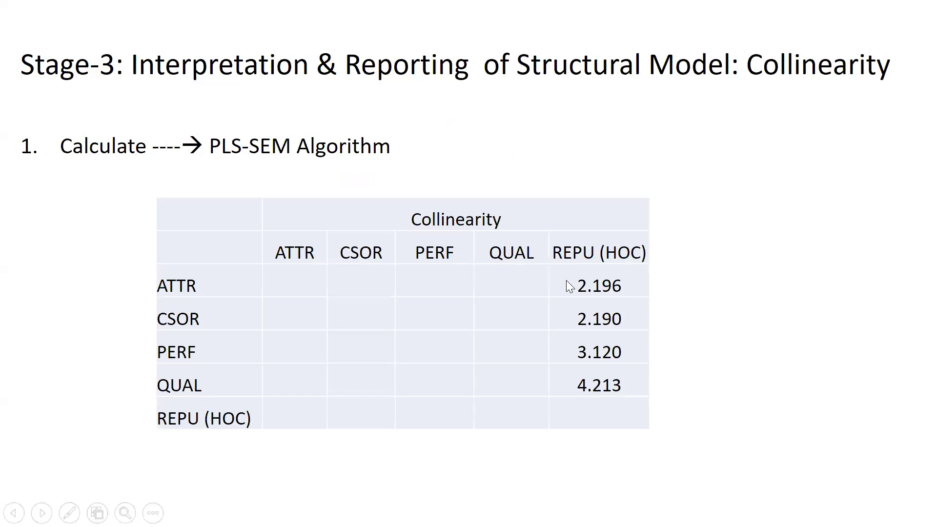